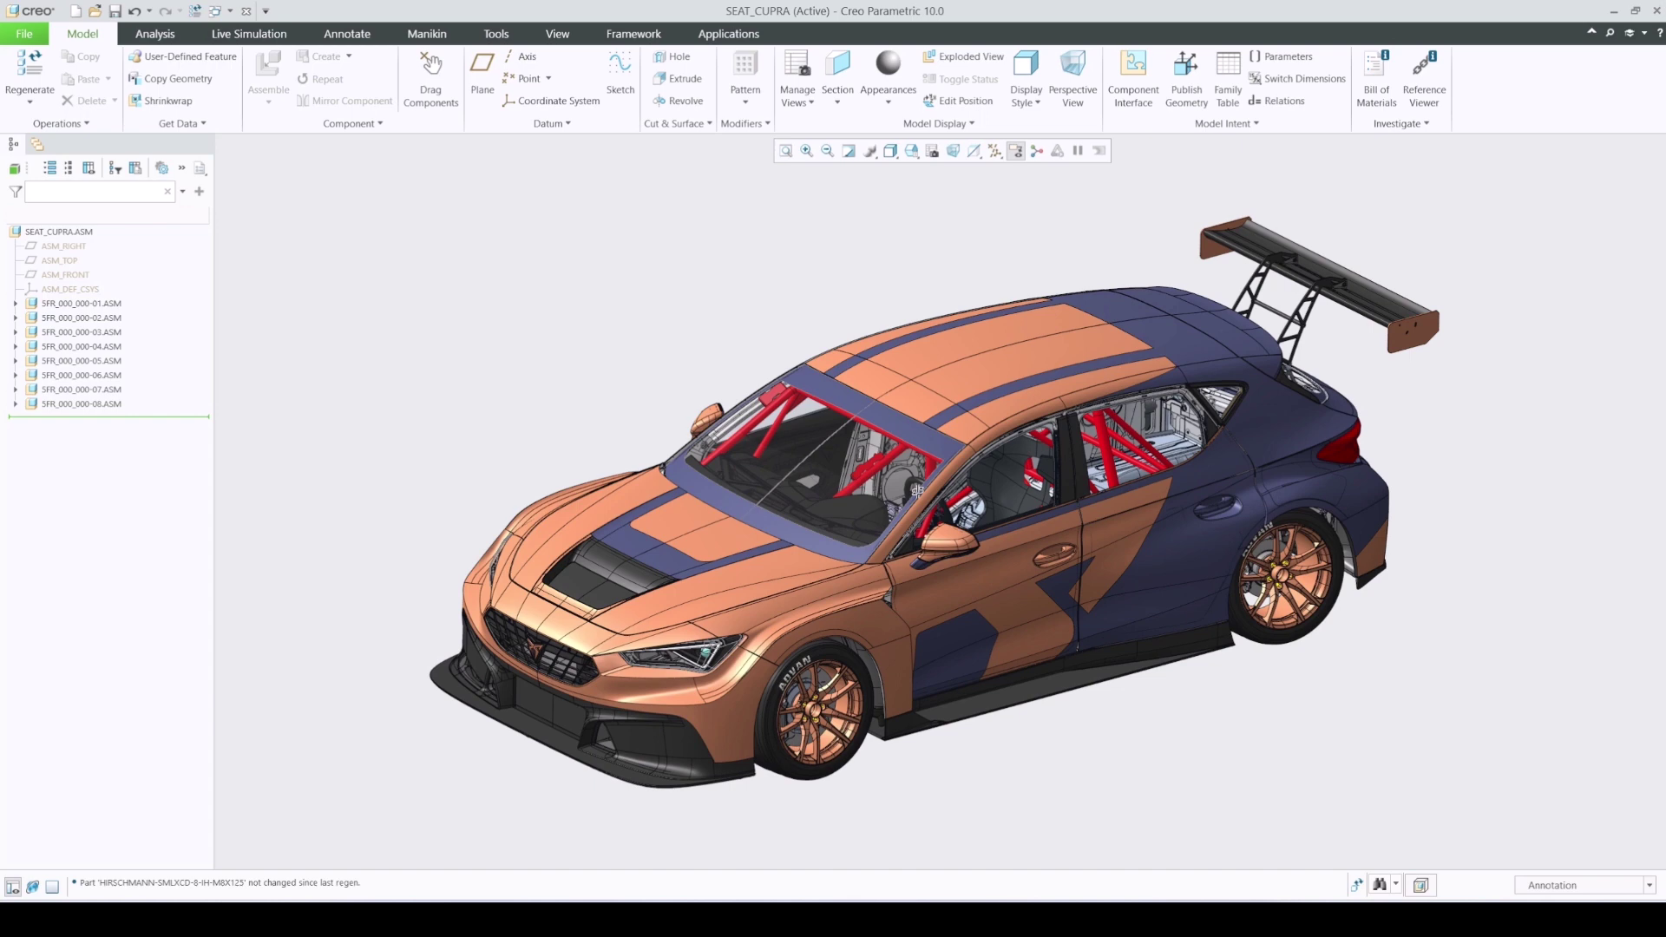
{"action": "mouse_move", "coordinate": [917, 491]}
{"action": "middle_mouse_down"}
{"action": "mouse_move", "coordinate": [892, 470]}
{"action": "mouse_move", "coordinate": [885, 501]}
{"action": "middle_mouse_up"}
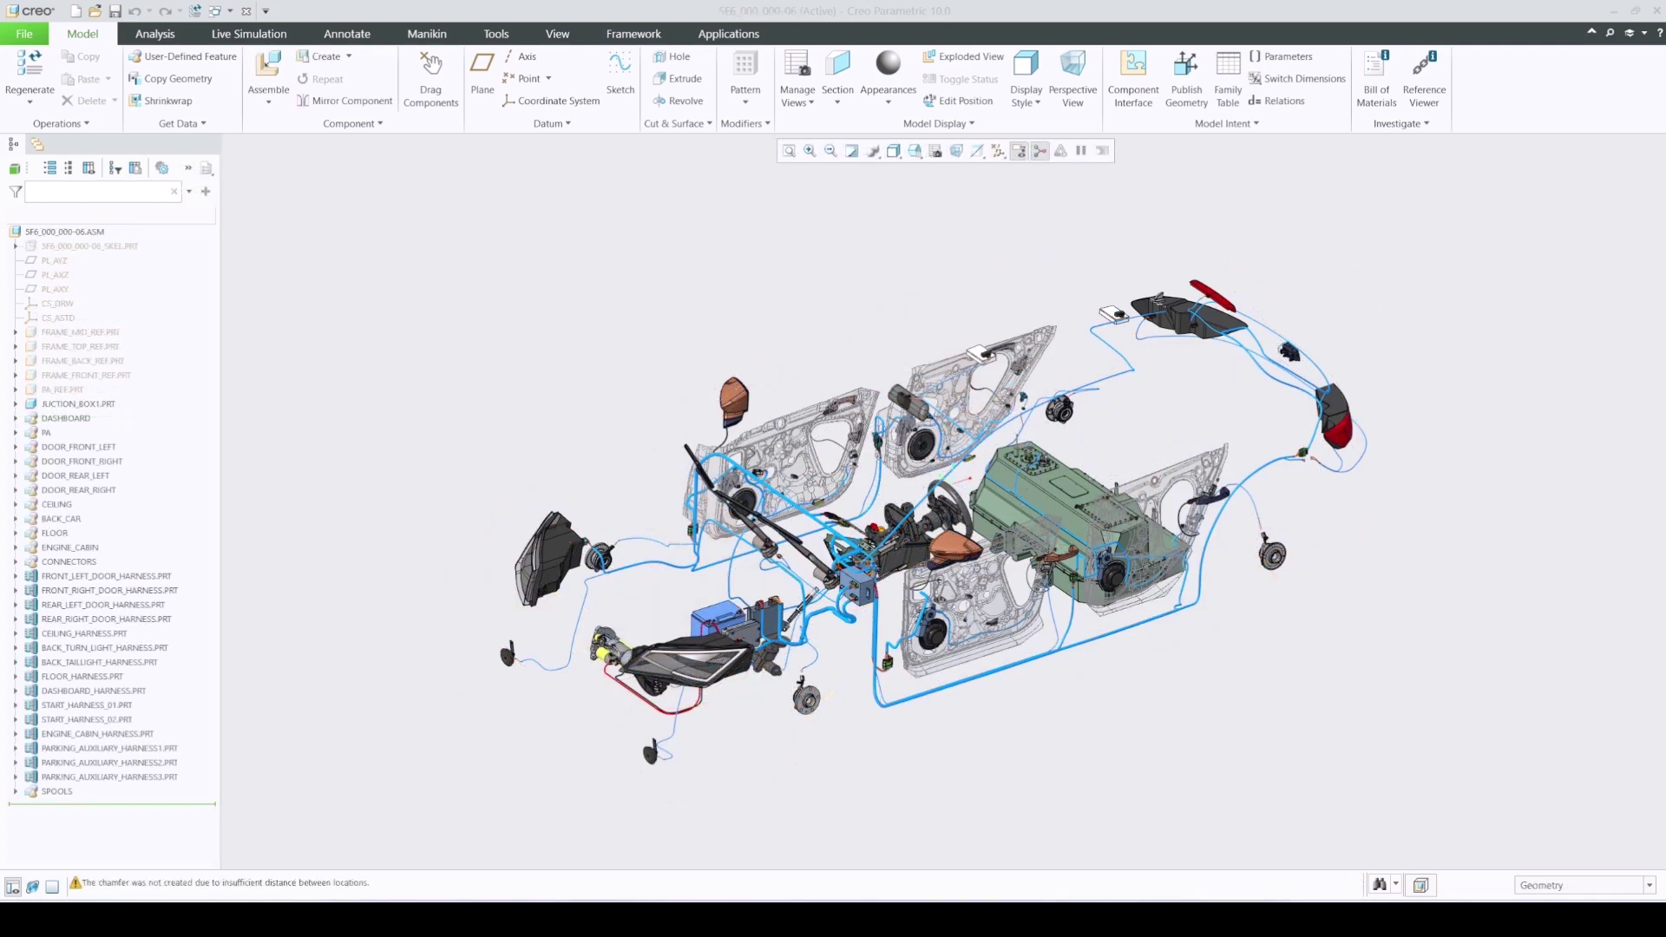
- Open the Cabling application and set FLOOR_HARNESS as the work harness
{"action": "left_click", "coordinate": [728, 33]}
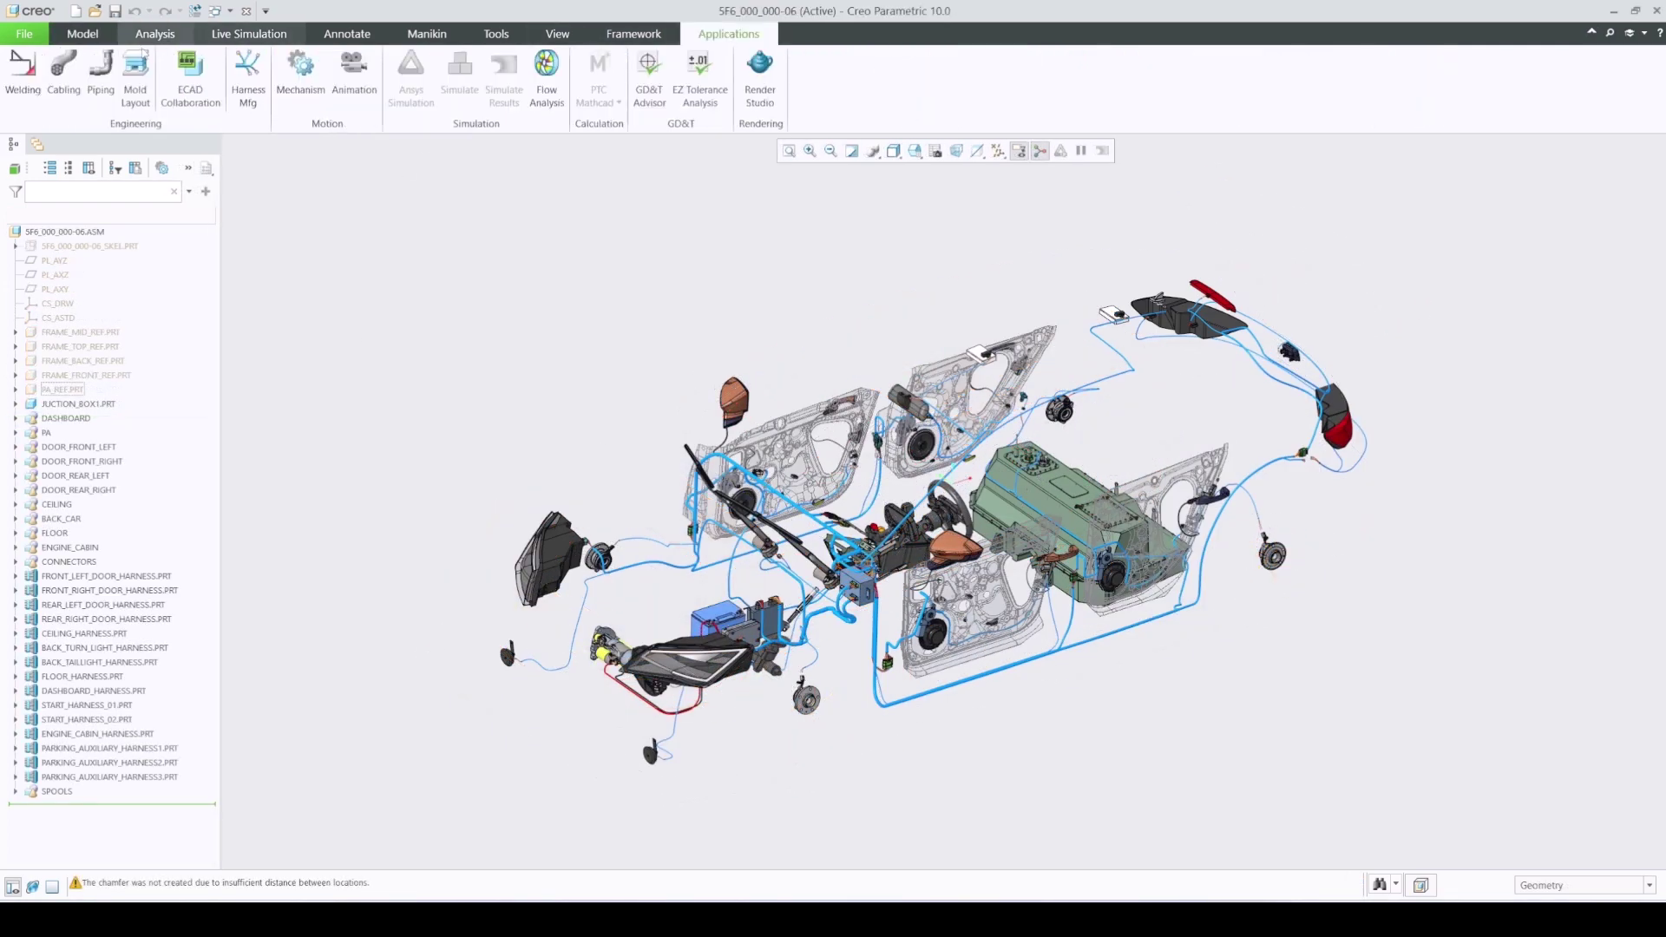
{"action": "left_click", "coordinate": [64, 78]}
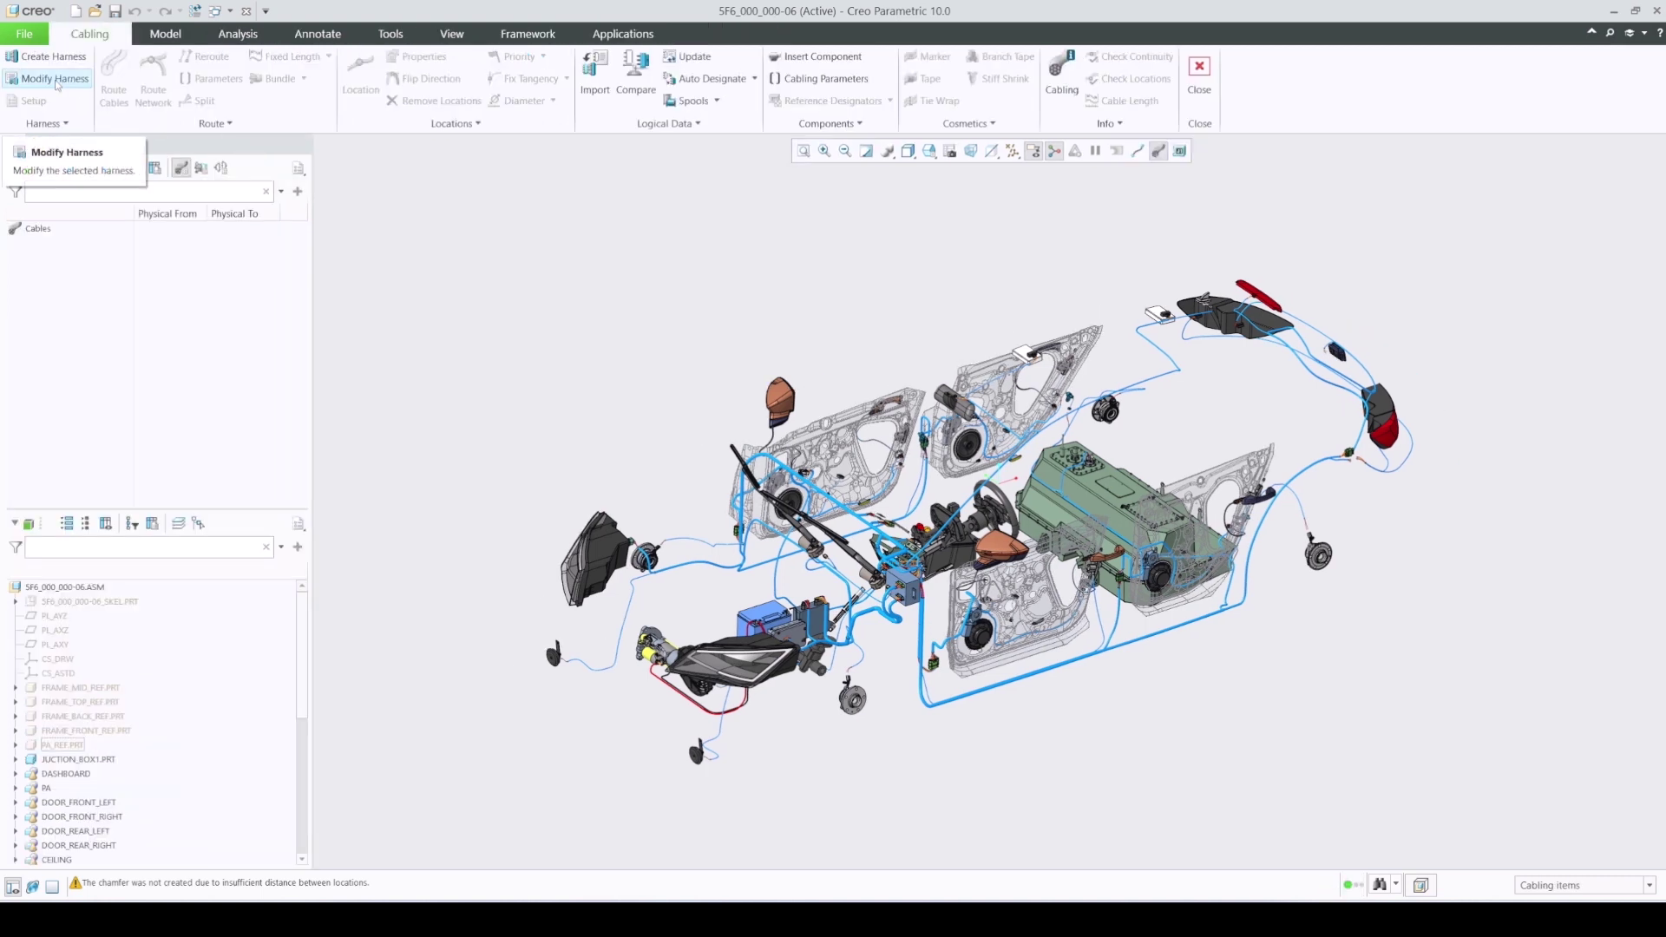
{"action": "left_click", "coordinate": [57, 80]}
{"action": "left_click", "coordinate": [1523, 268]}
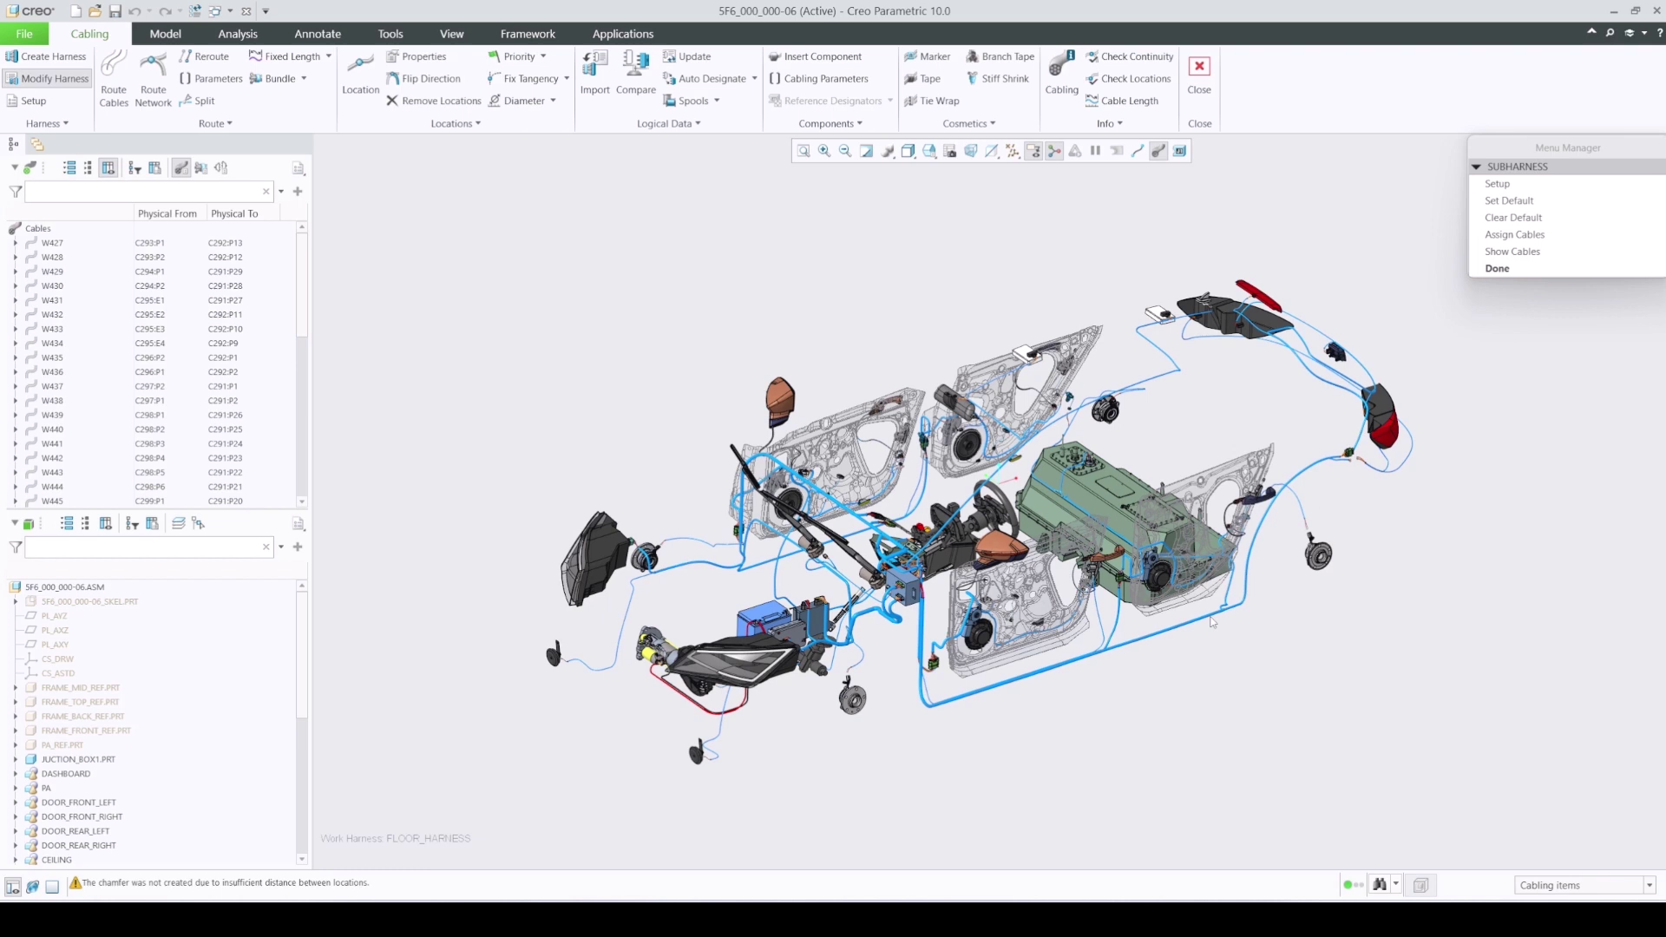
{"action": "left_click", "coordinate": [1510, 269]}
- Hide the component groups from DASHBOARD through CONNECTORS in the assembly
{"action": "scroll", "coordinate": [256, 758], "scroll_direction": "down", "scroll_amount": 4}
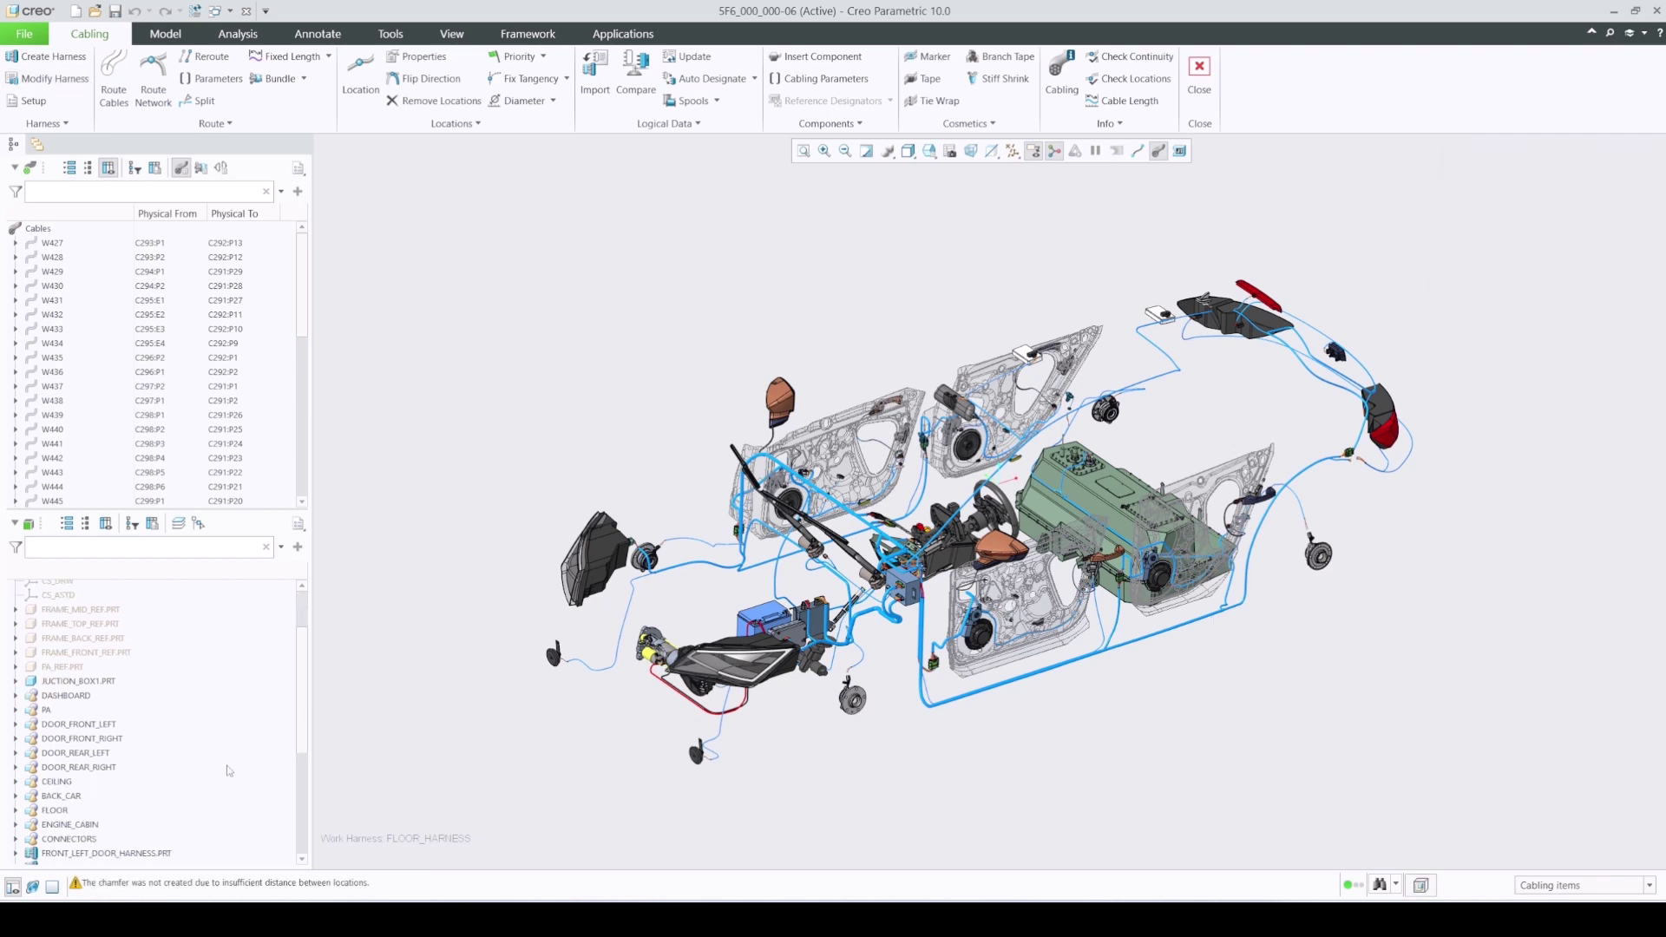
{"action": "left_click", "coordinate": [65, 617]}
{"action": "left_click", "coordinate": [69, 760], "text": "shift"}
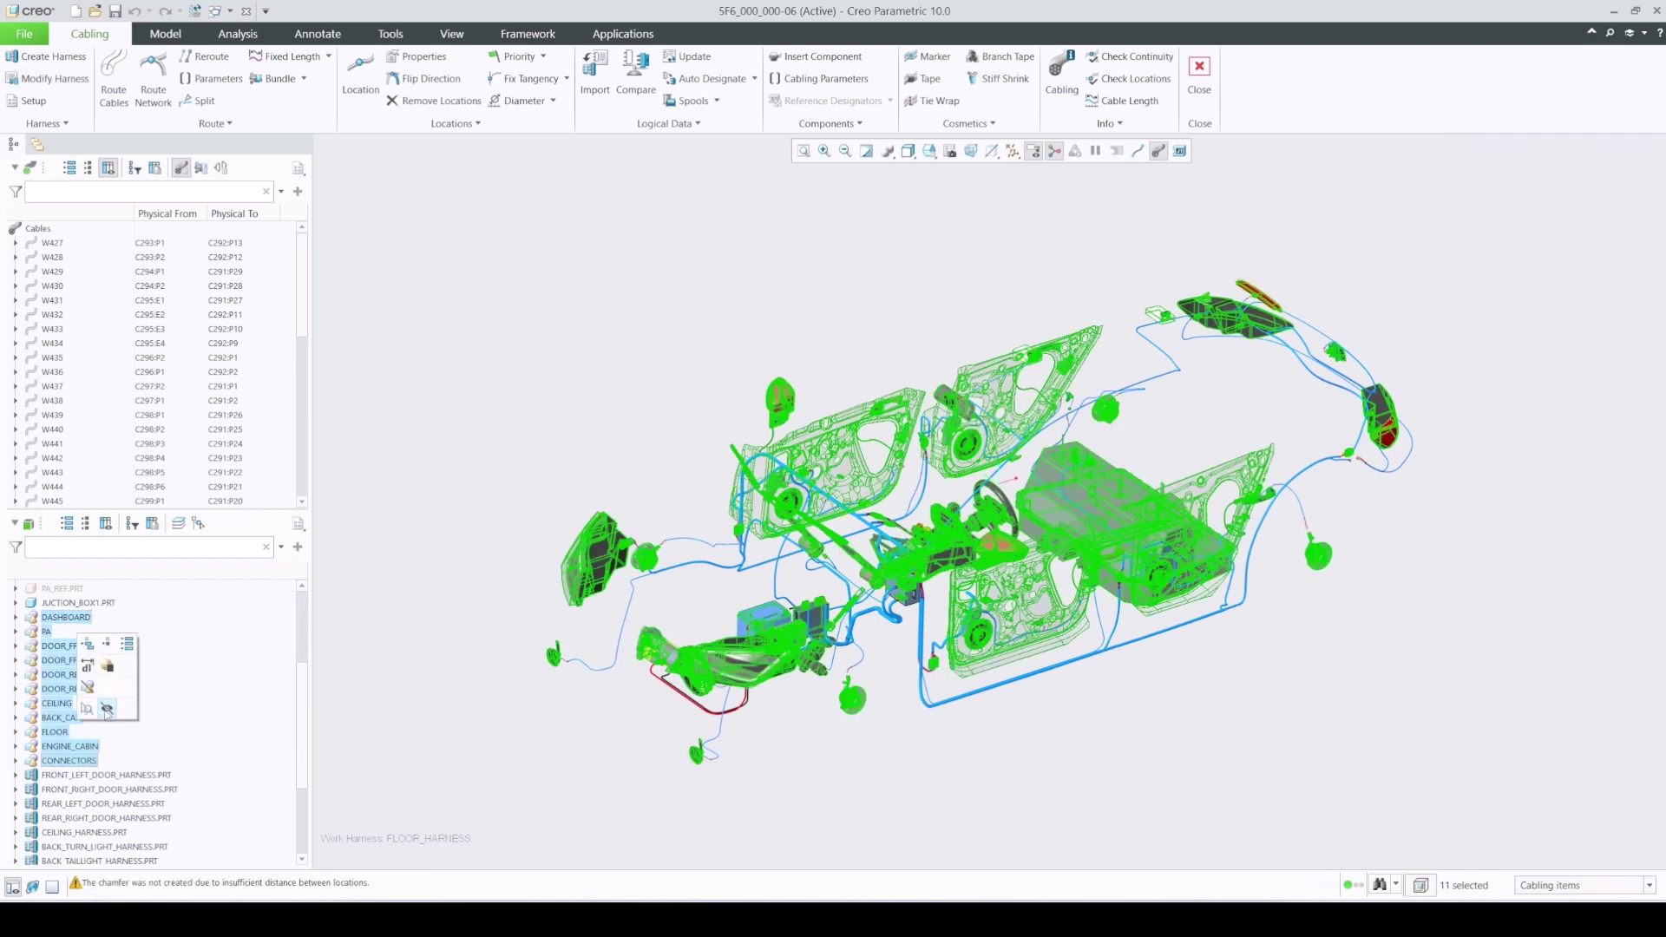
{"action": "left_click", "coordinate": [106, 708]}
- Hide all harness parts other than FLOOR_HARNESS, from FRONT_LEFT_DOOR_HARNESS through PARKING_AUXILIARY_HARNESS3
{"action": "scroll", "coordinate": [126, 727], "scroll_direction": "down", "scroll_amount": 4}
{"action": "left_click", "coordinate": [87, 631]}
{"action": "left_click", "coordinate": [69, 717], "text": "shift"}
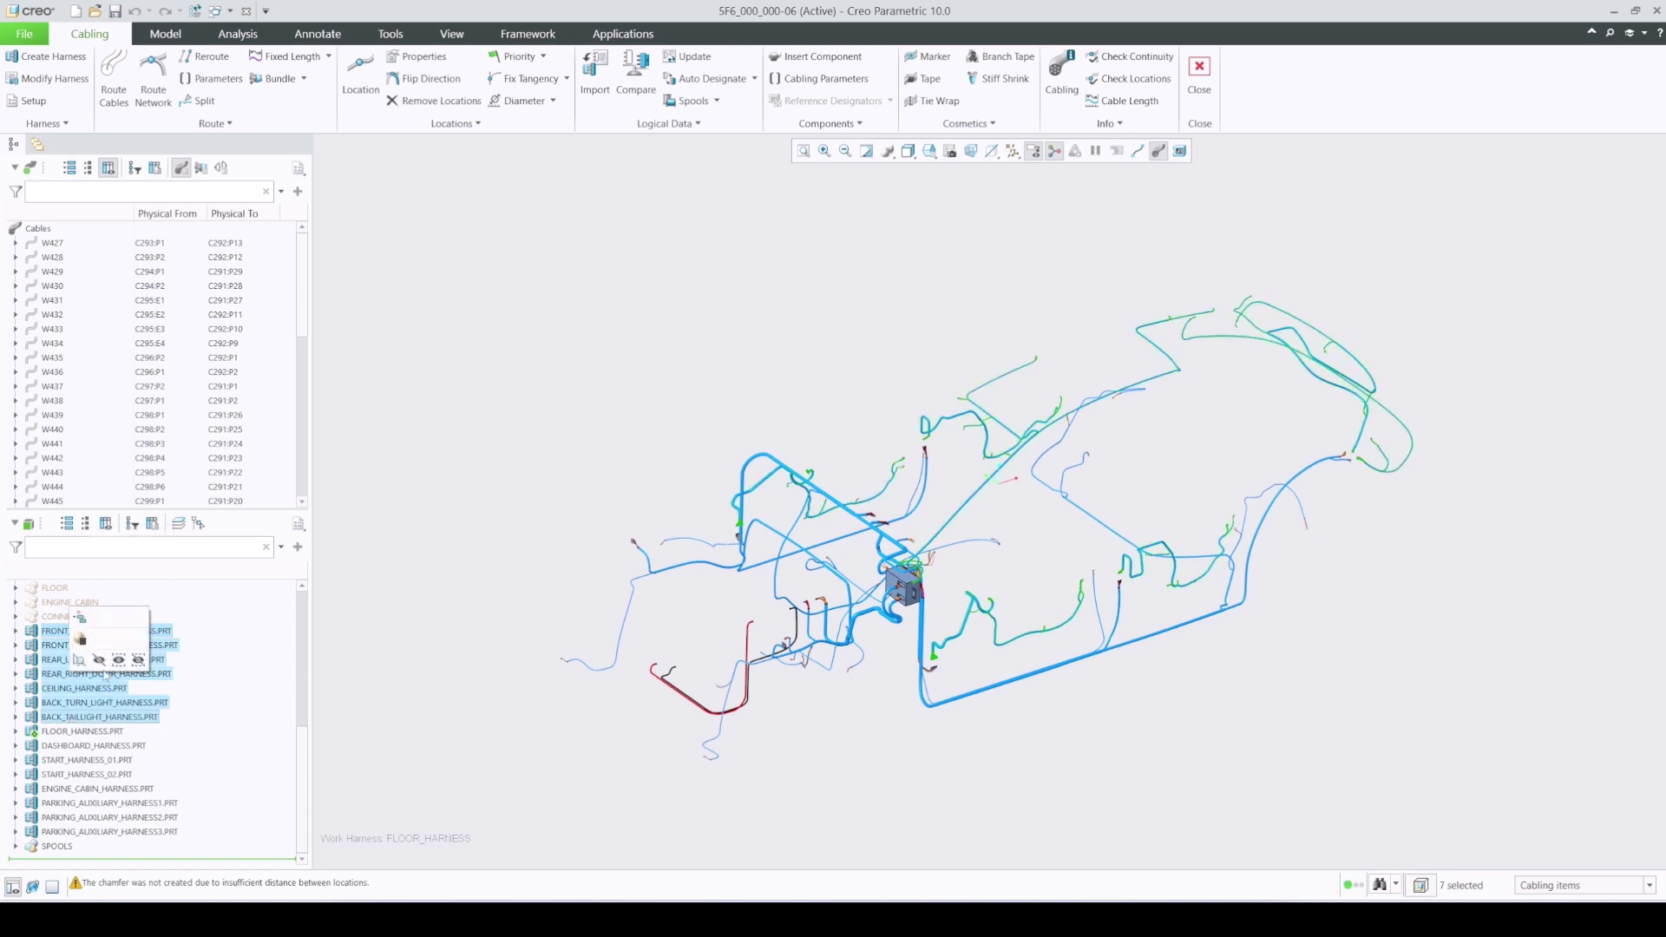
{"action": "left_click", "coordinate": [93, 672]}
{"action": "left_click", "coordinate": [70, 745]}
{"action": "left_click", "coordinate": [86, 832], "text": "shift"}
{"action": "left_click", "coordinate": [93, 778]}
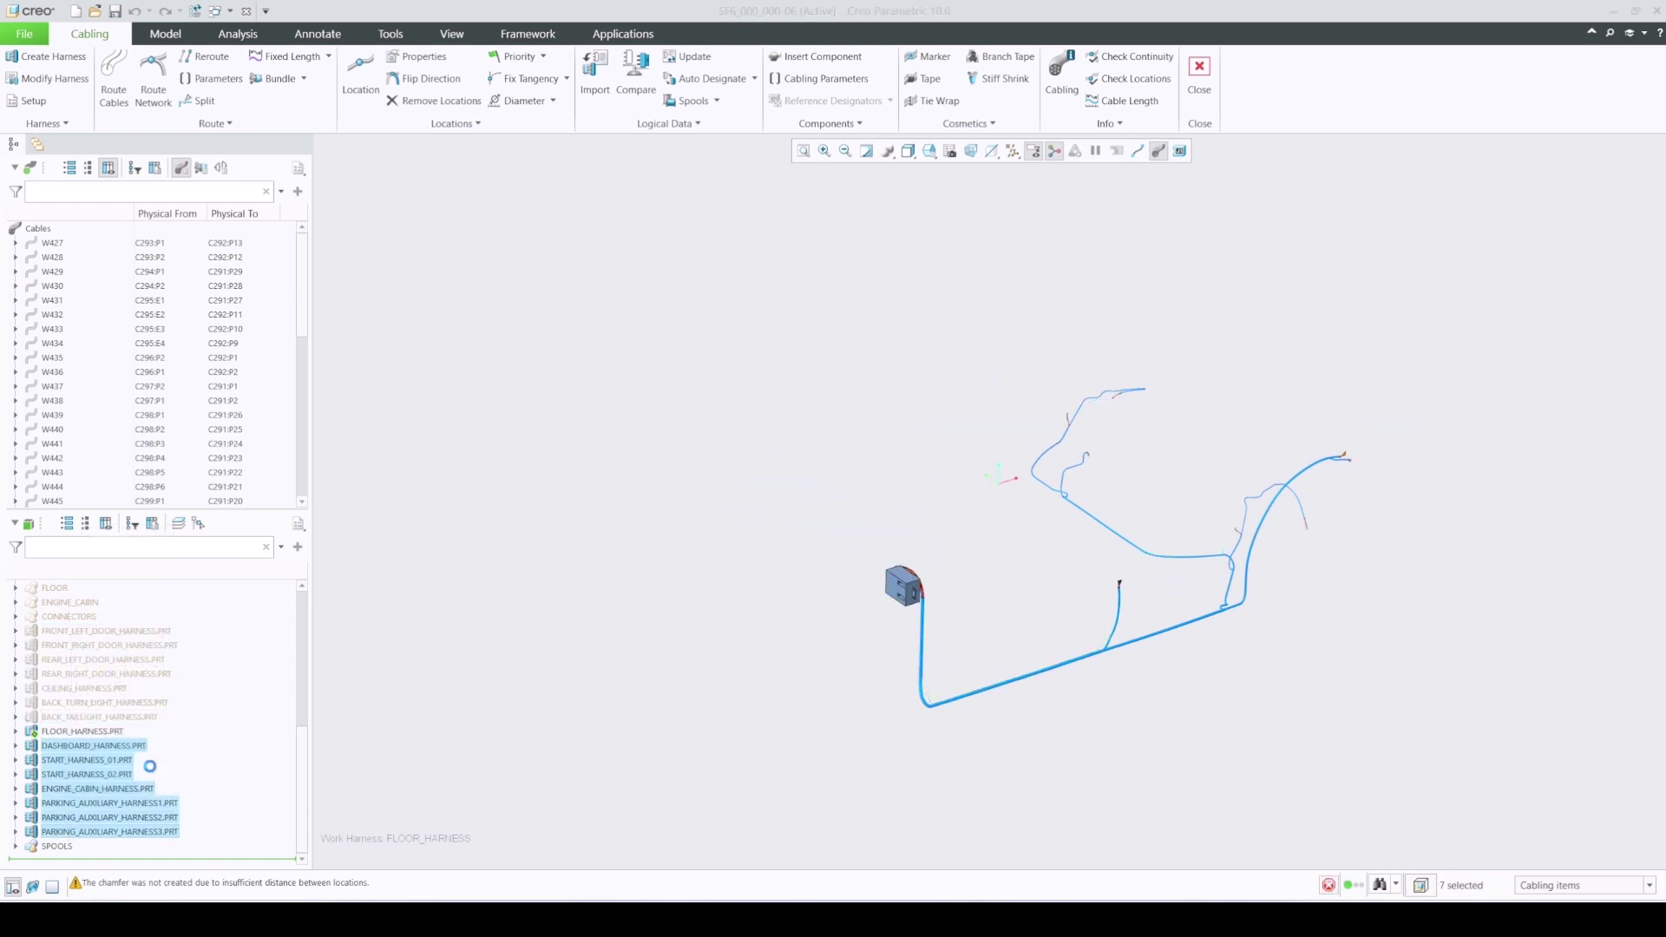
- Show the cables as centerlines and split the forked branch near the rear end of FLOOR_HARNESS into a dependent harness
{"action": "scroll", "coordinate": [1186, 654], "scroll_direction": "up", "scroll_amount": 5}
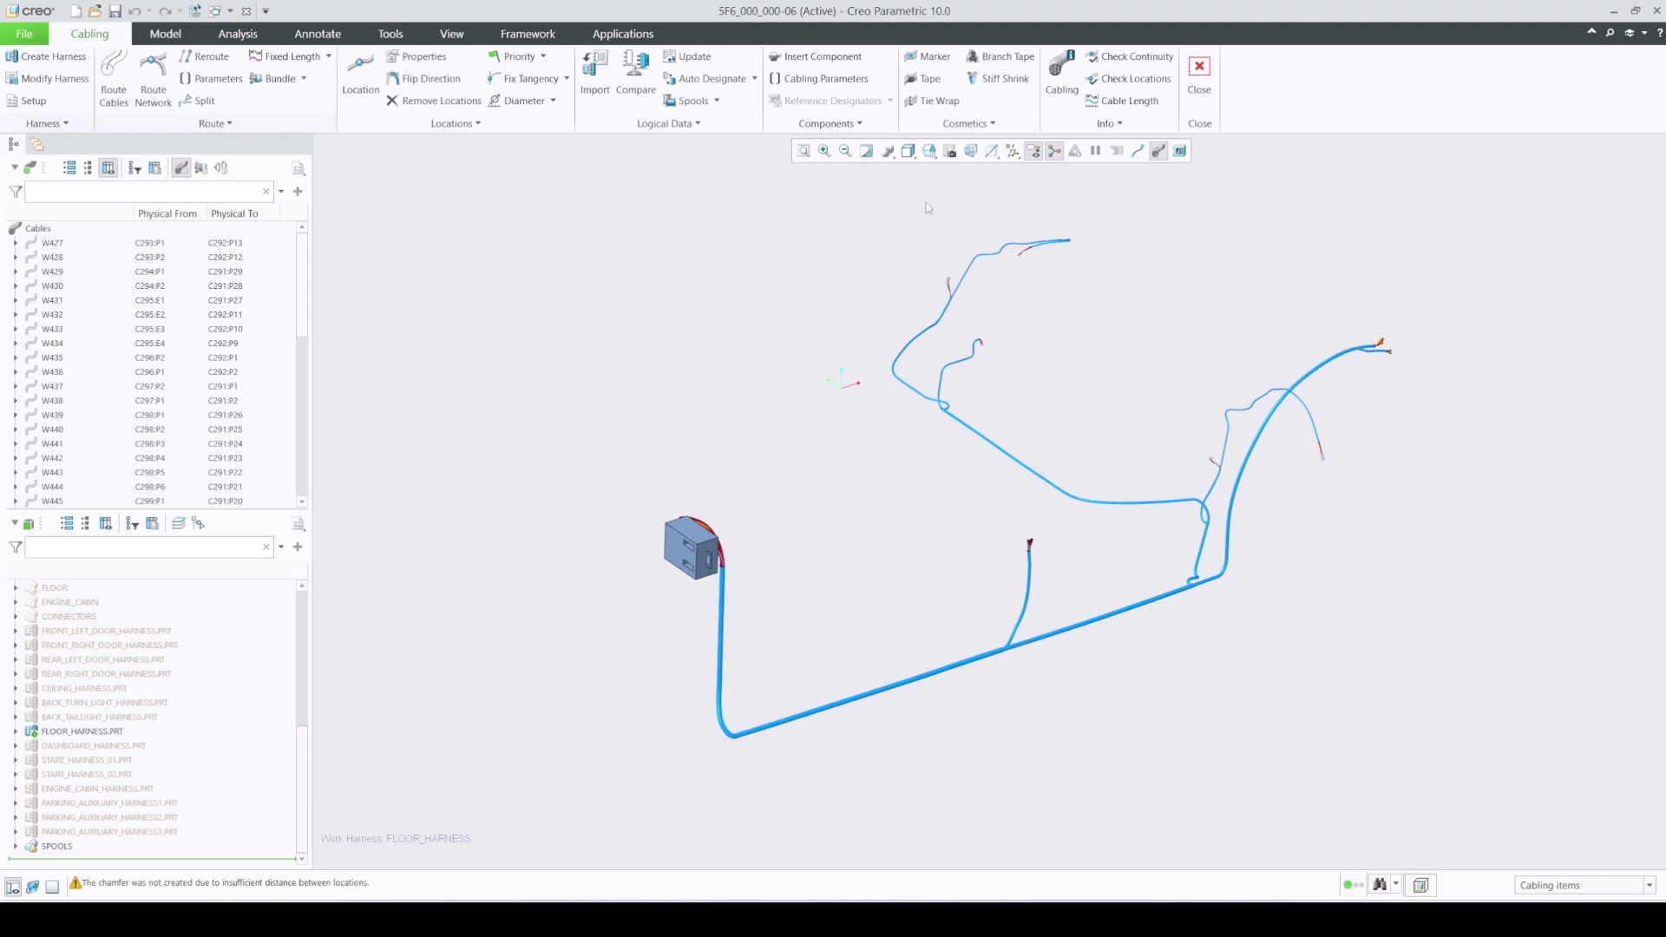
{"action": "left_click", "coordinate": [1138, 151]}
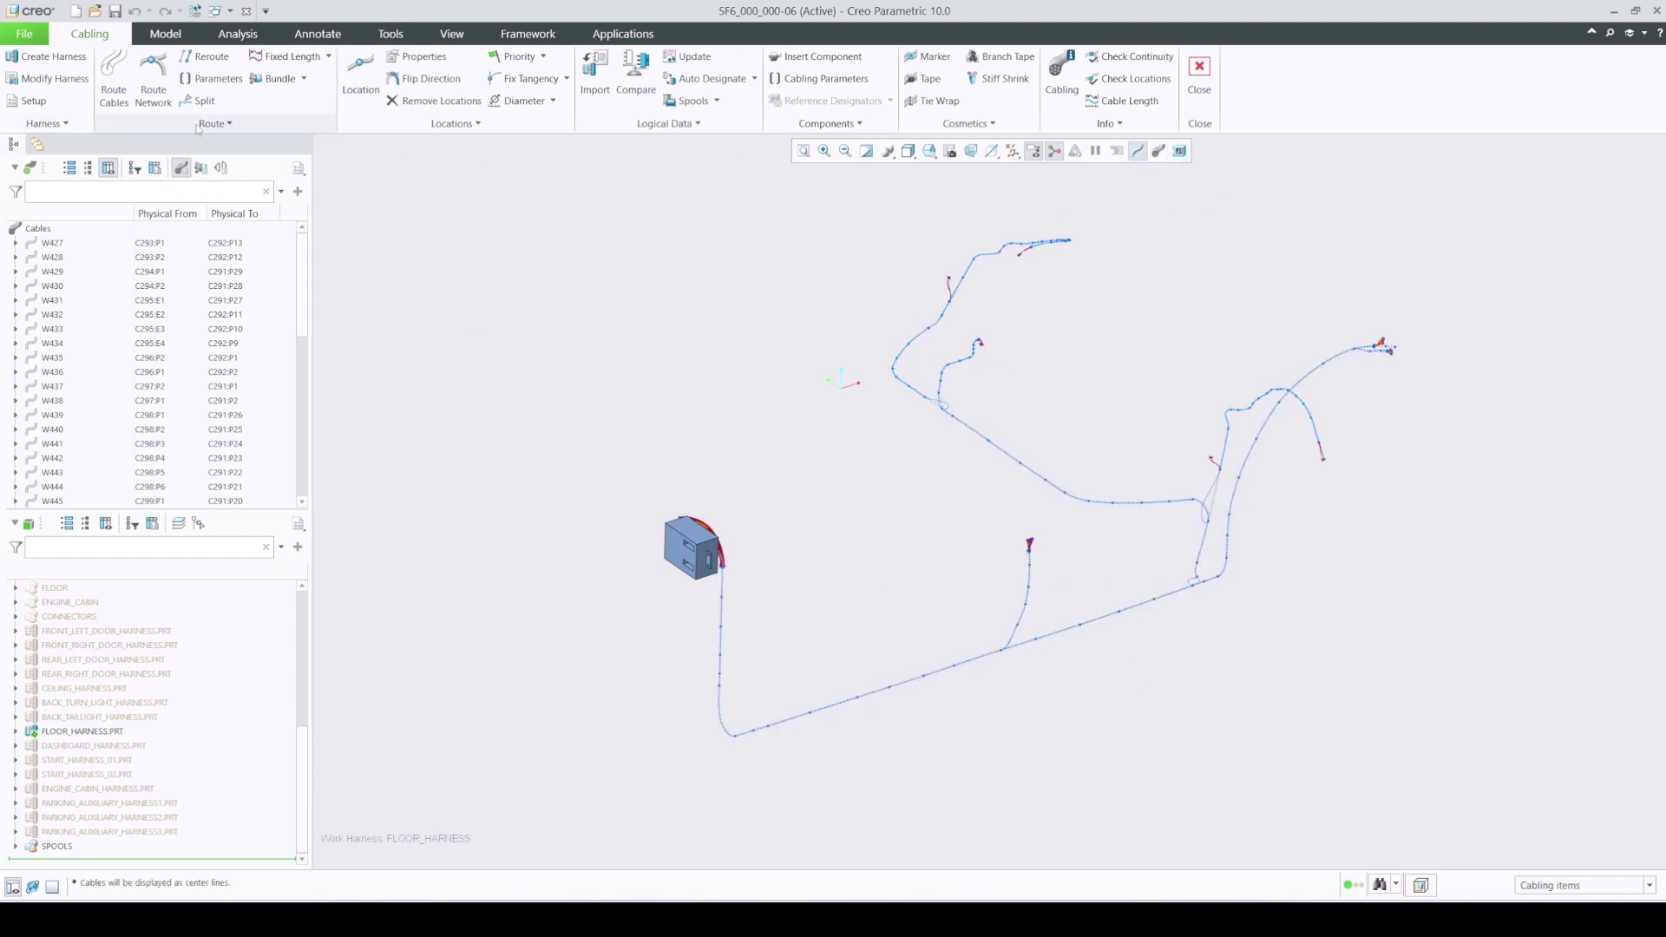
{"action": "left_click", "coordinate": [48, 123]}
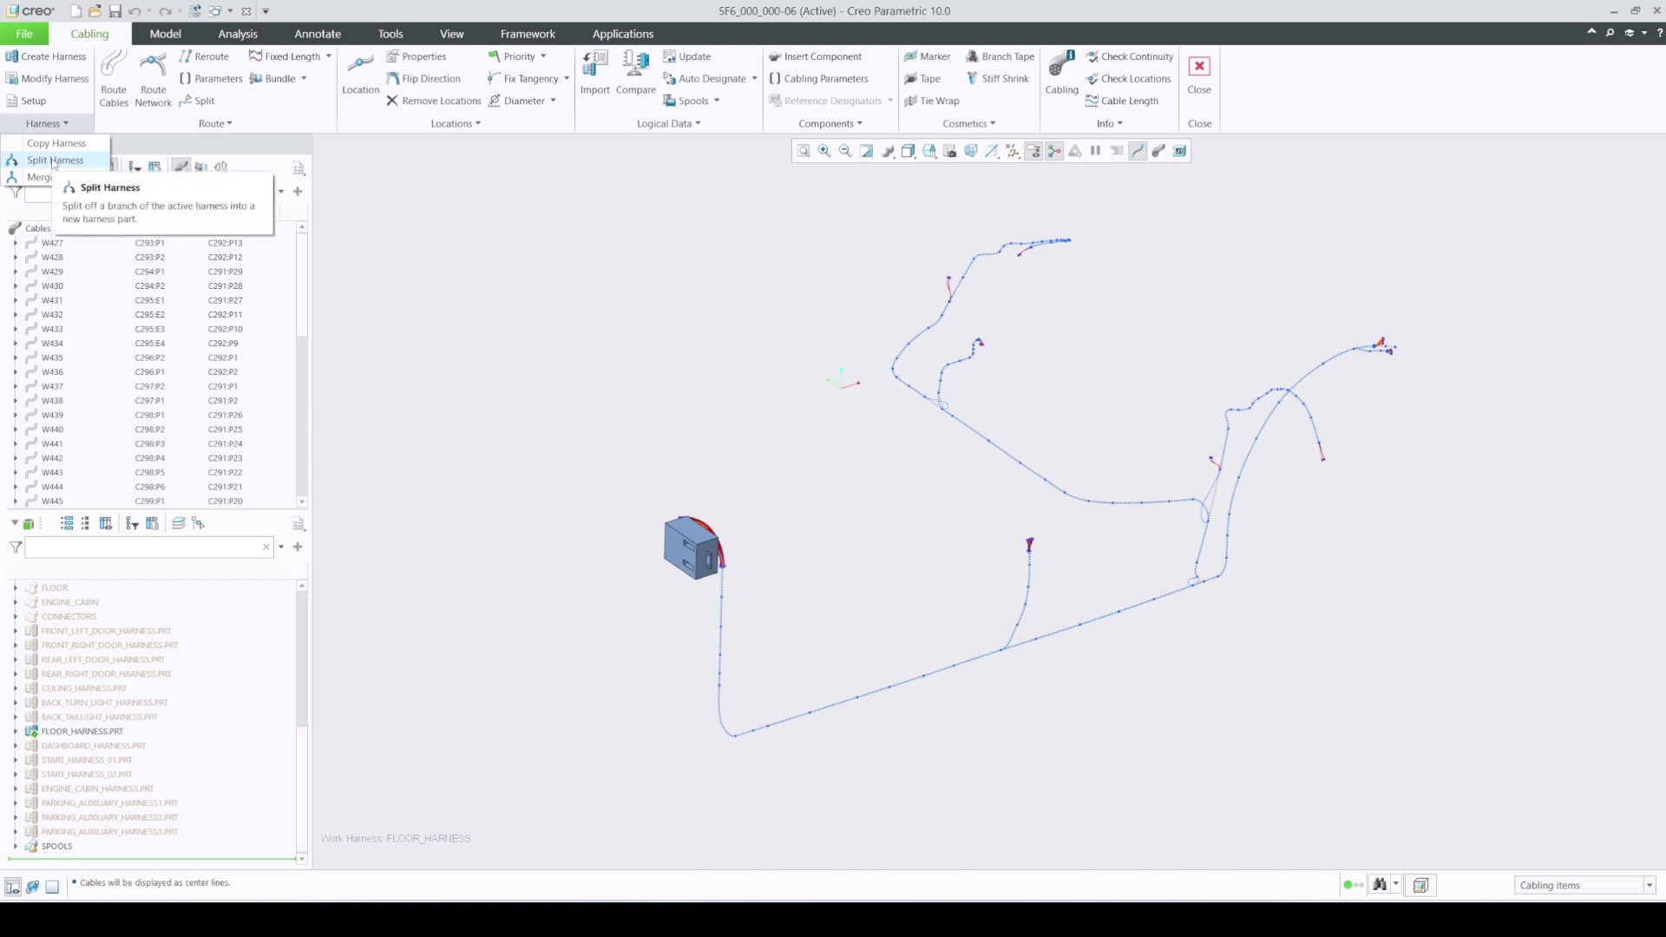
{"action": "left_click", "coordinate": [54, 162]}
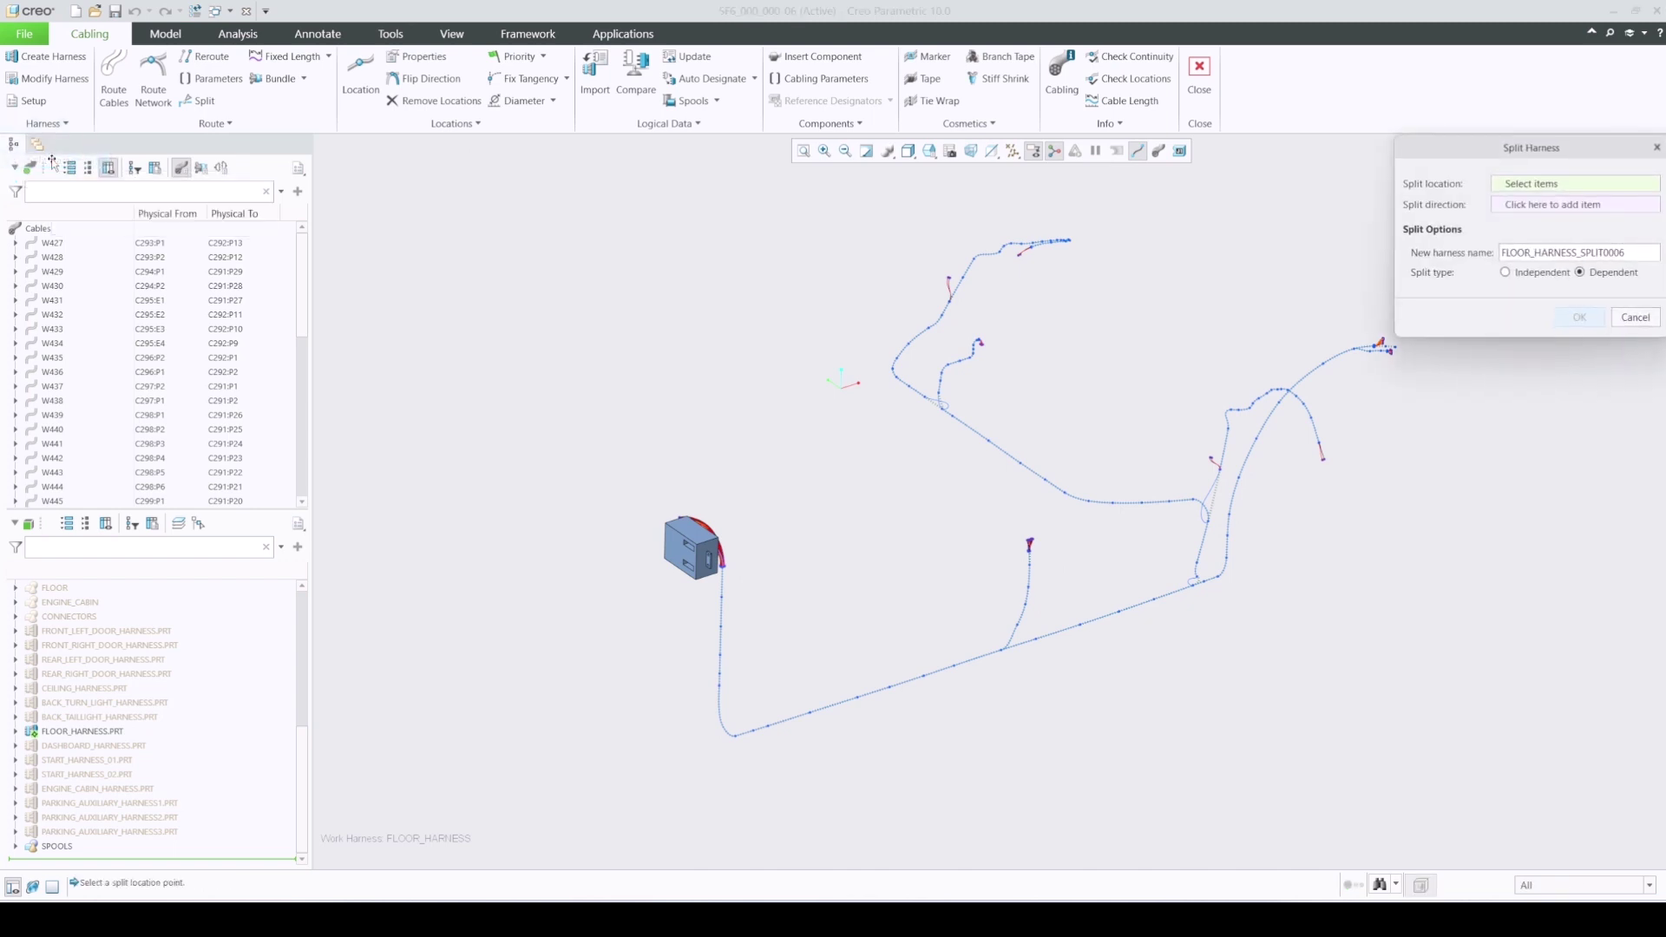
{"action": "left_click", "coordinate": [1200, 568]}
{"action": "left_click", "coordinate": [1201, 552]}
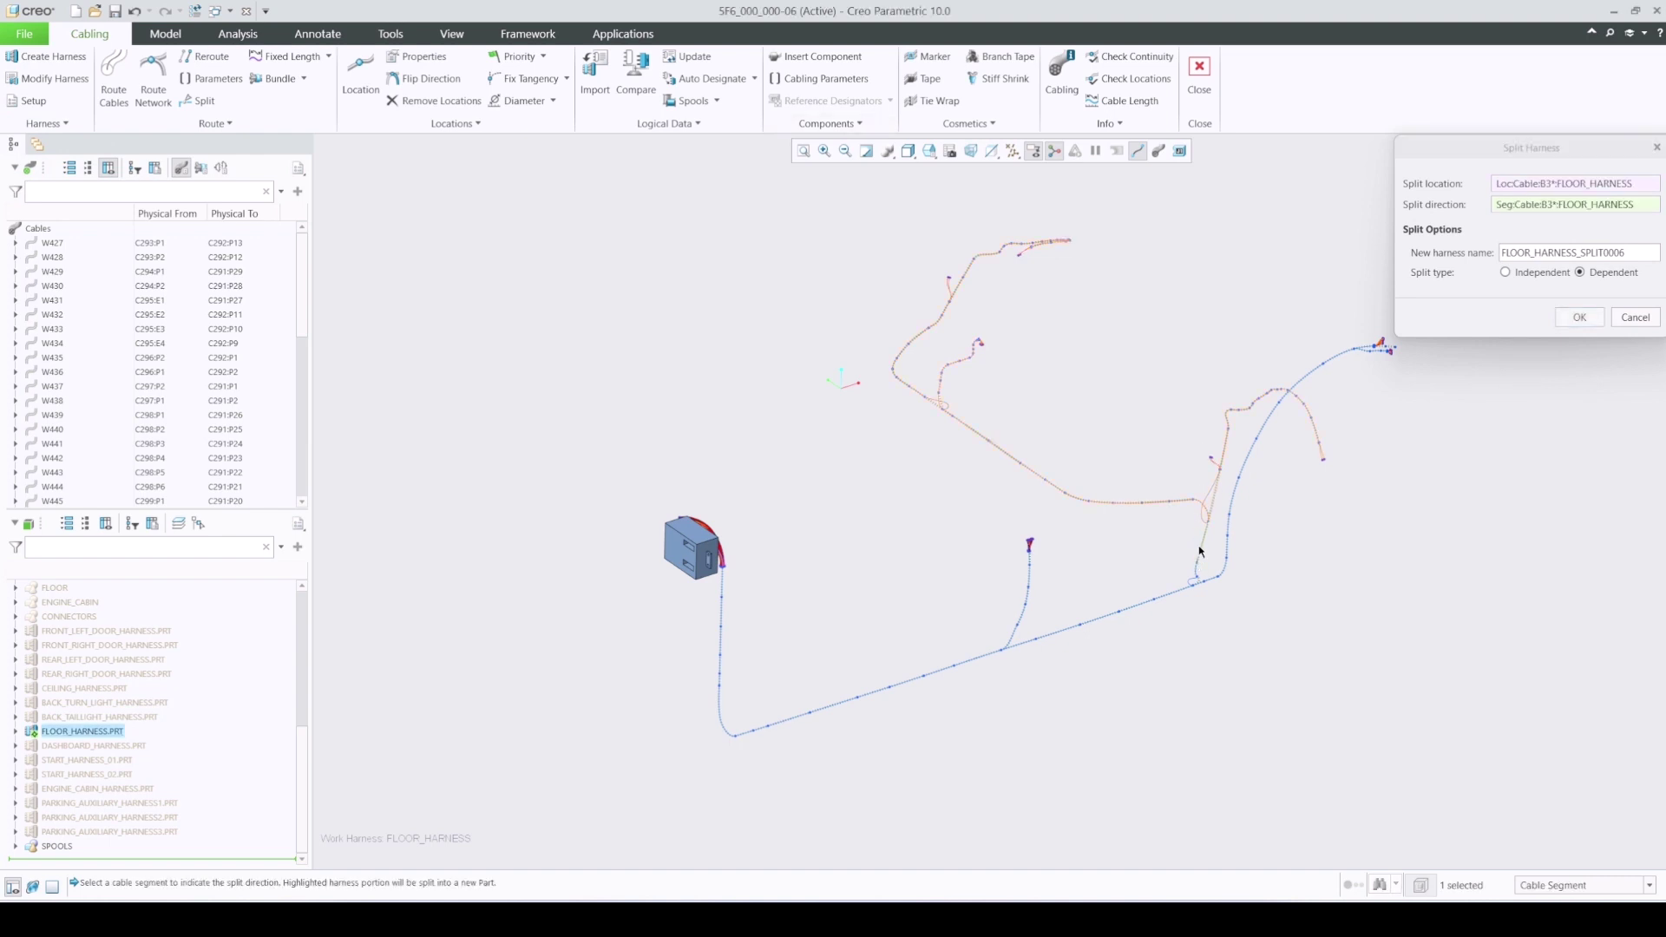
{"action": "left_click", "coordinate": [1579, 318]}
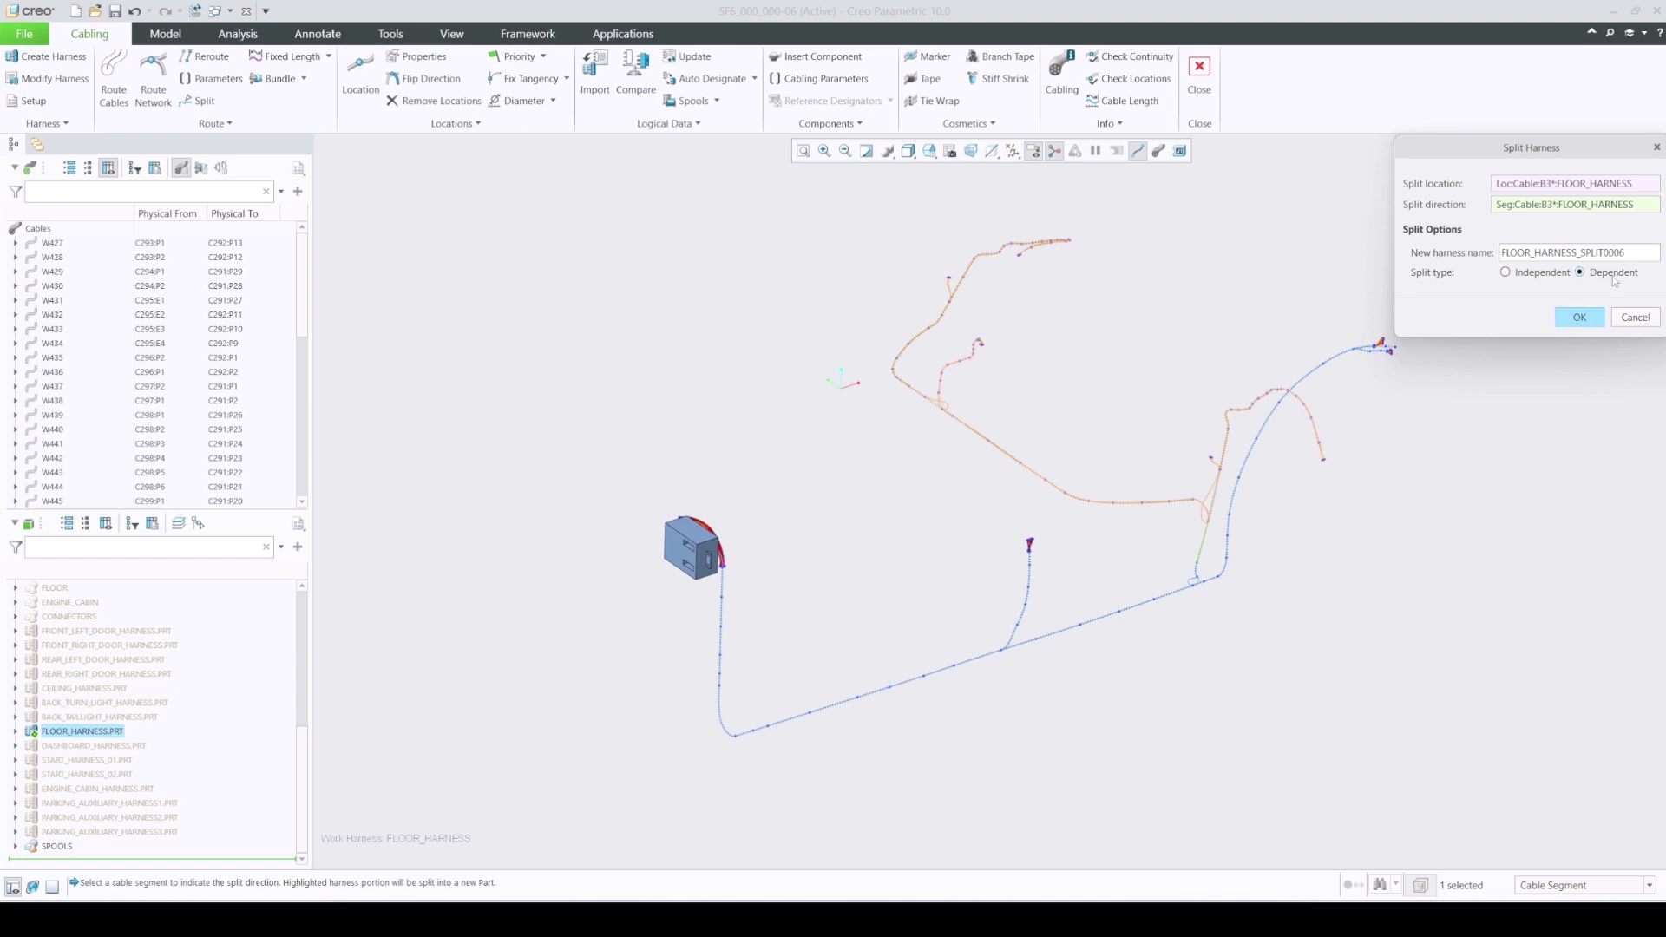
{"action": "mouse_move", "coordinate": [1615, 282]}
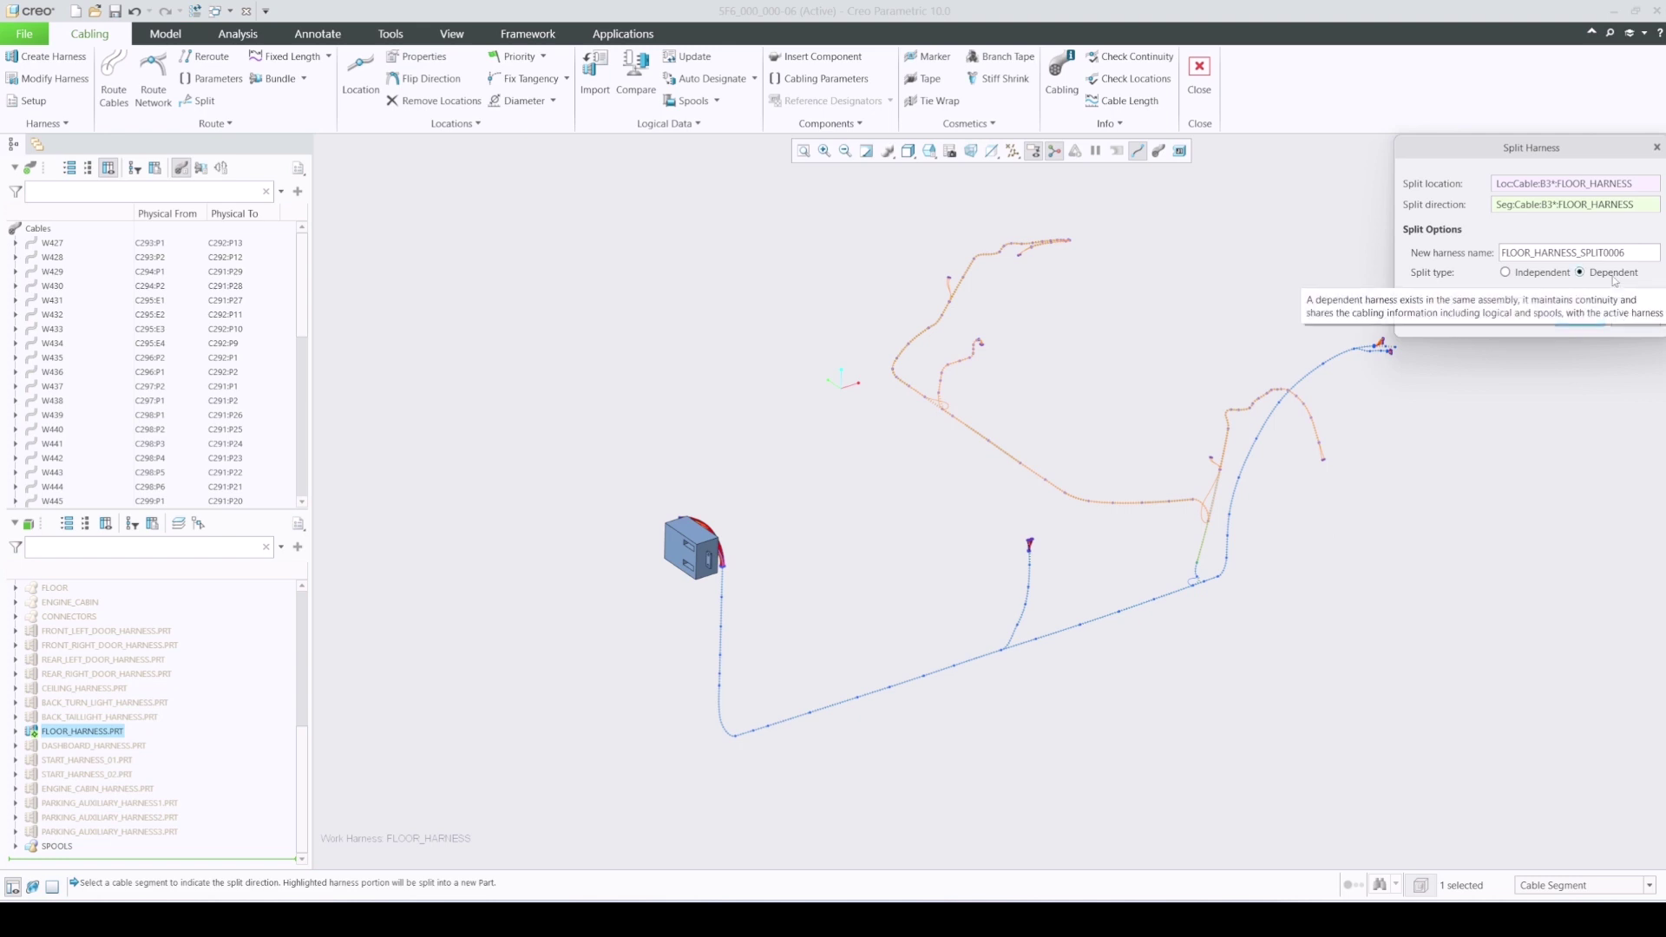
{"action": "left_click", "coordinate": [1567, 318]}
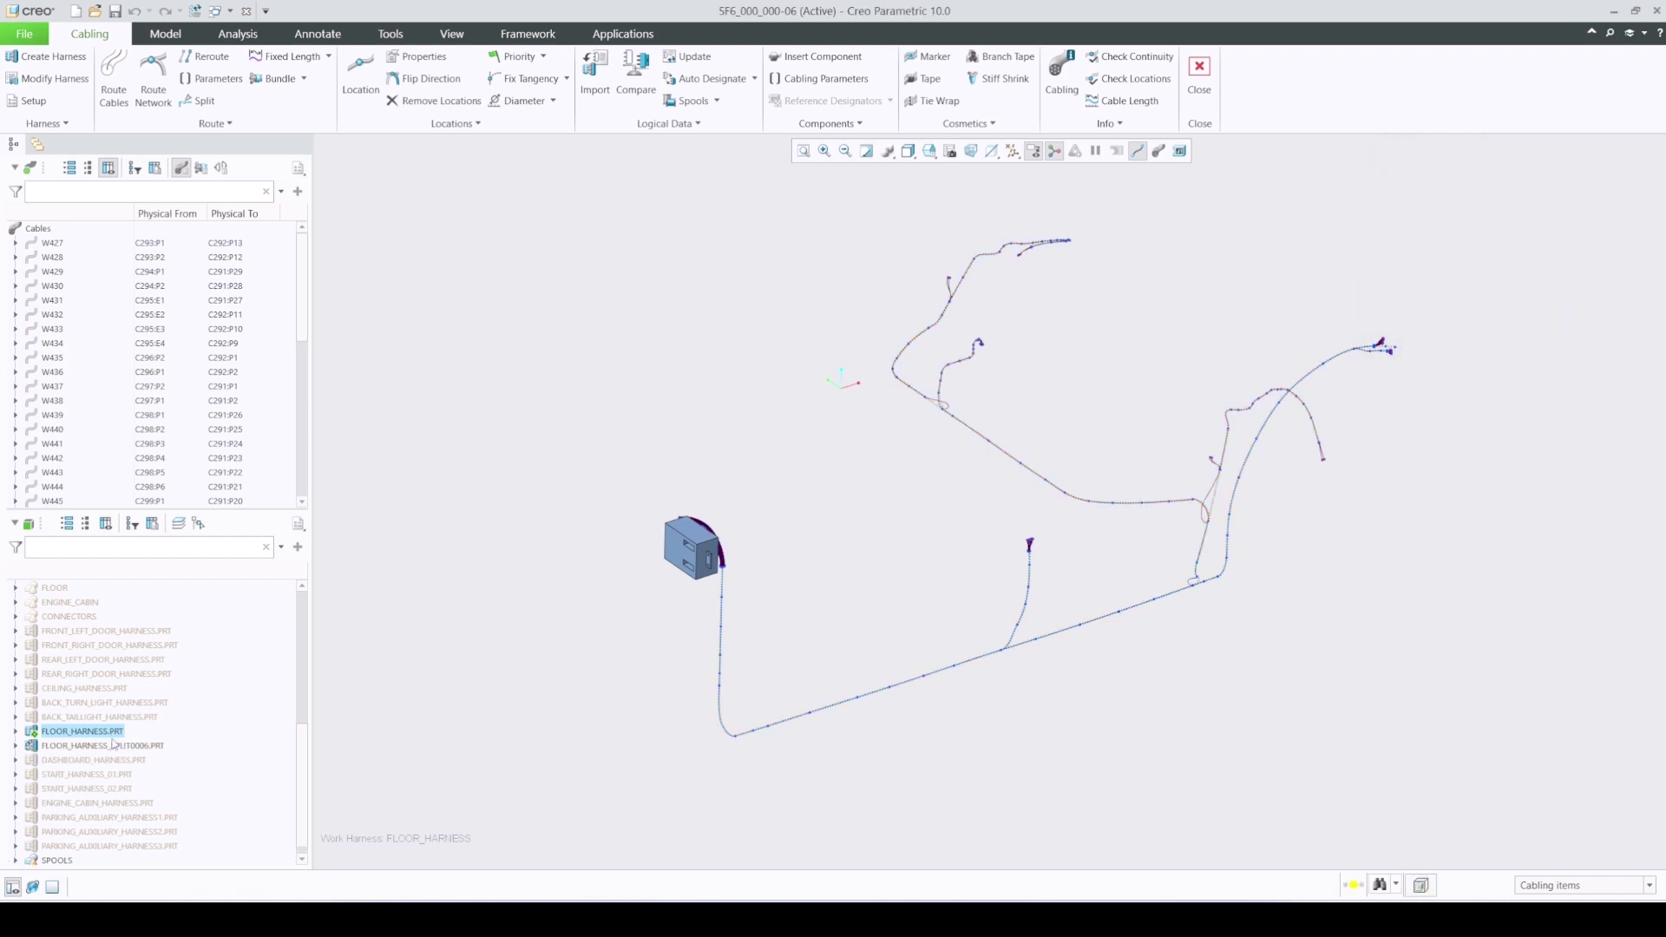
- Set the new split harness as the work harness and review its cables W427 through W438
{"action": "left_click", "coordinate": [111, 747]}
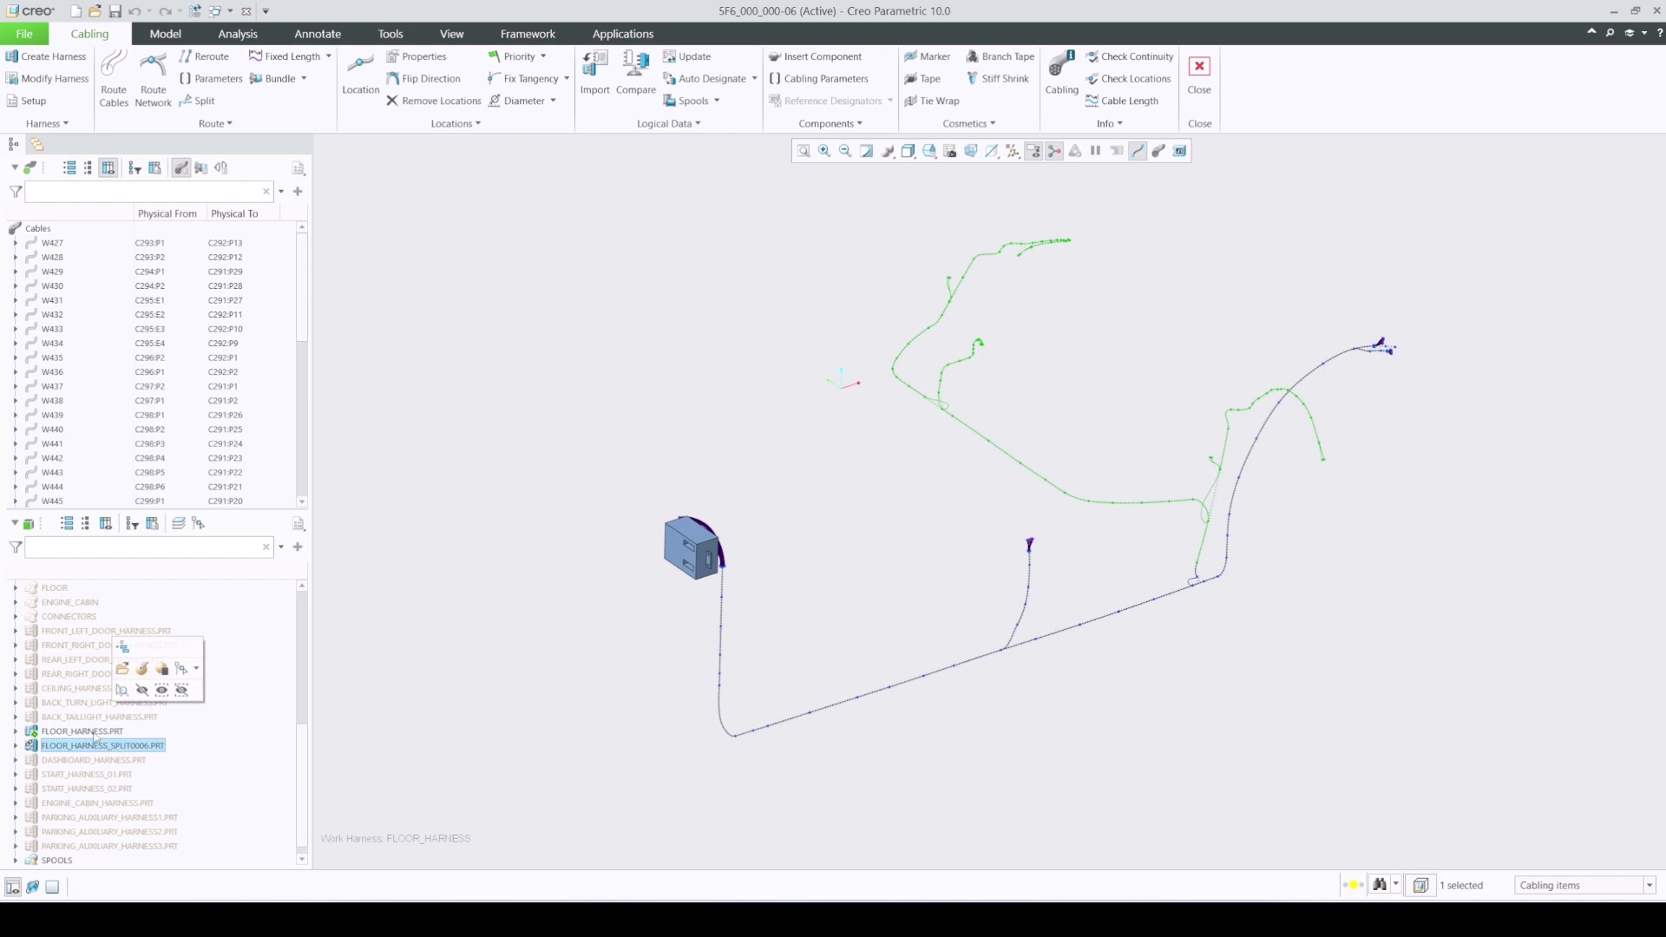
{"action": "left_click", "coordinate": [95, 733]}
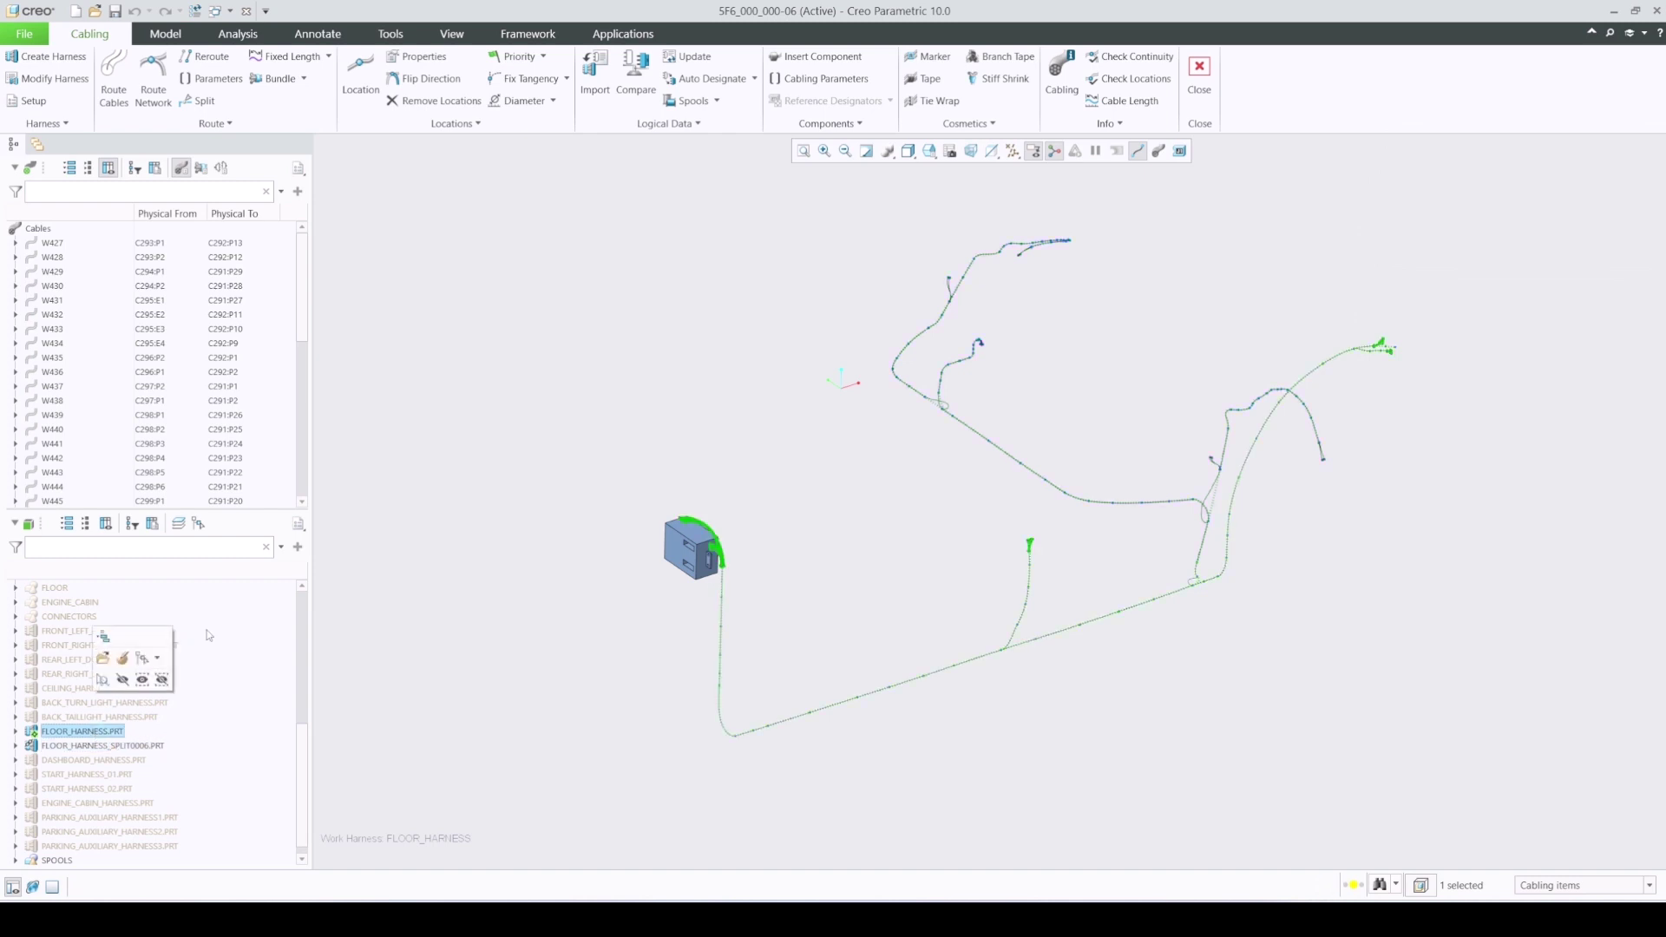
{"action": "left_click", "coordinate": [54, 79]}
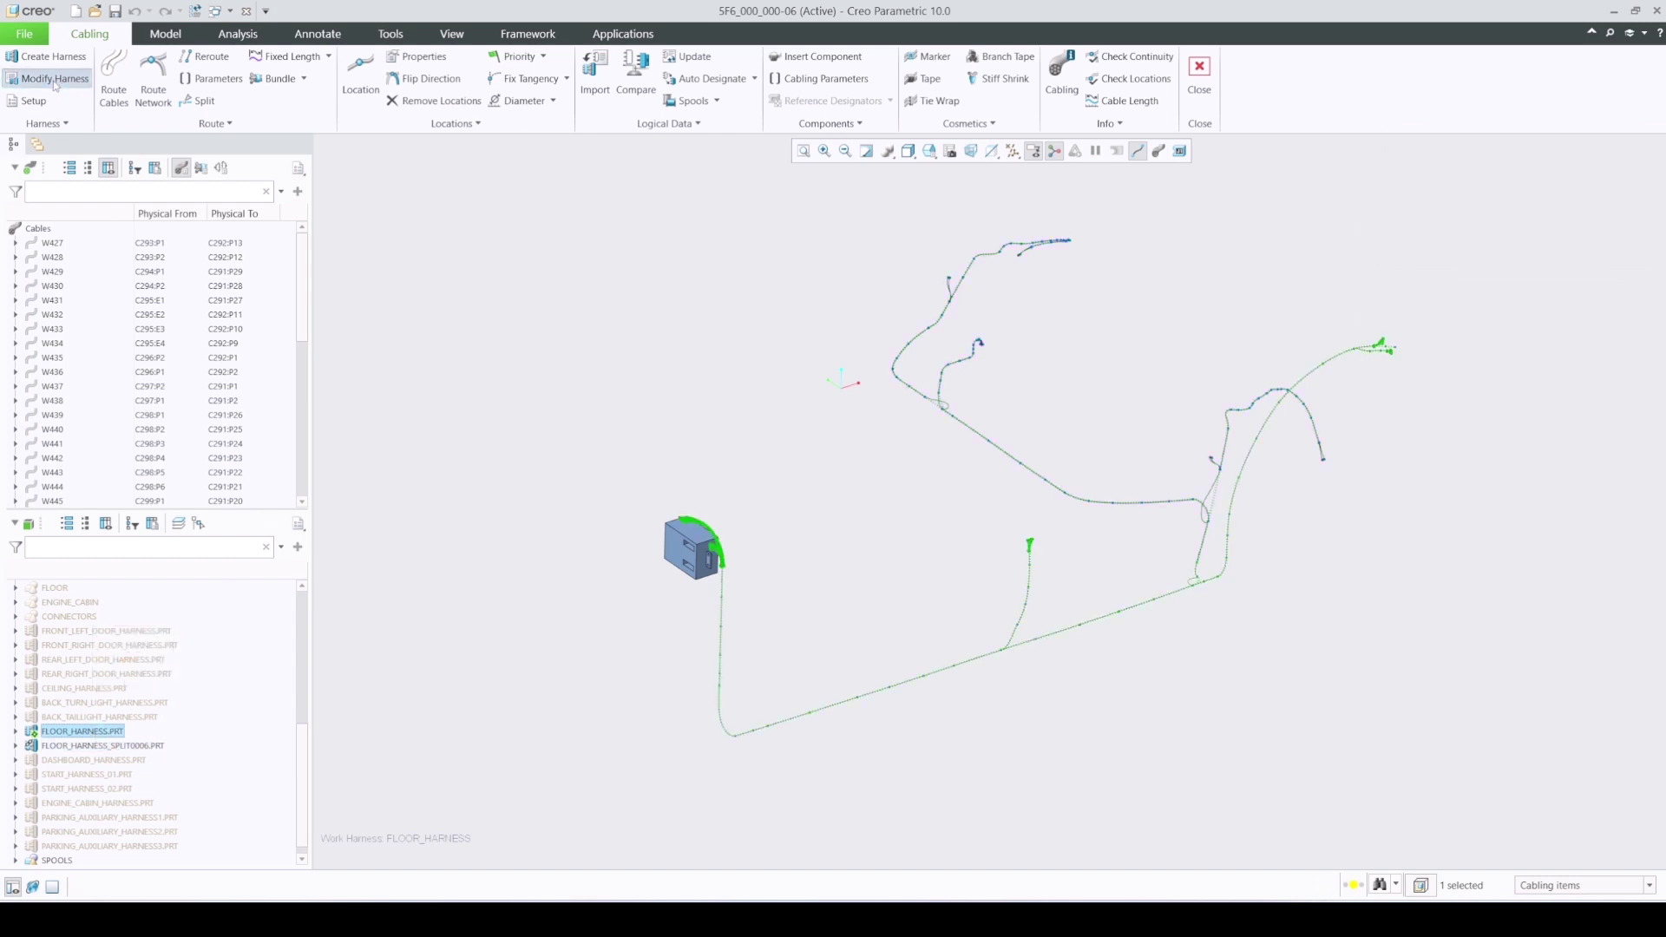
{"action": "left_click", "coordinate": [1547, 286]}
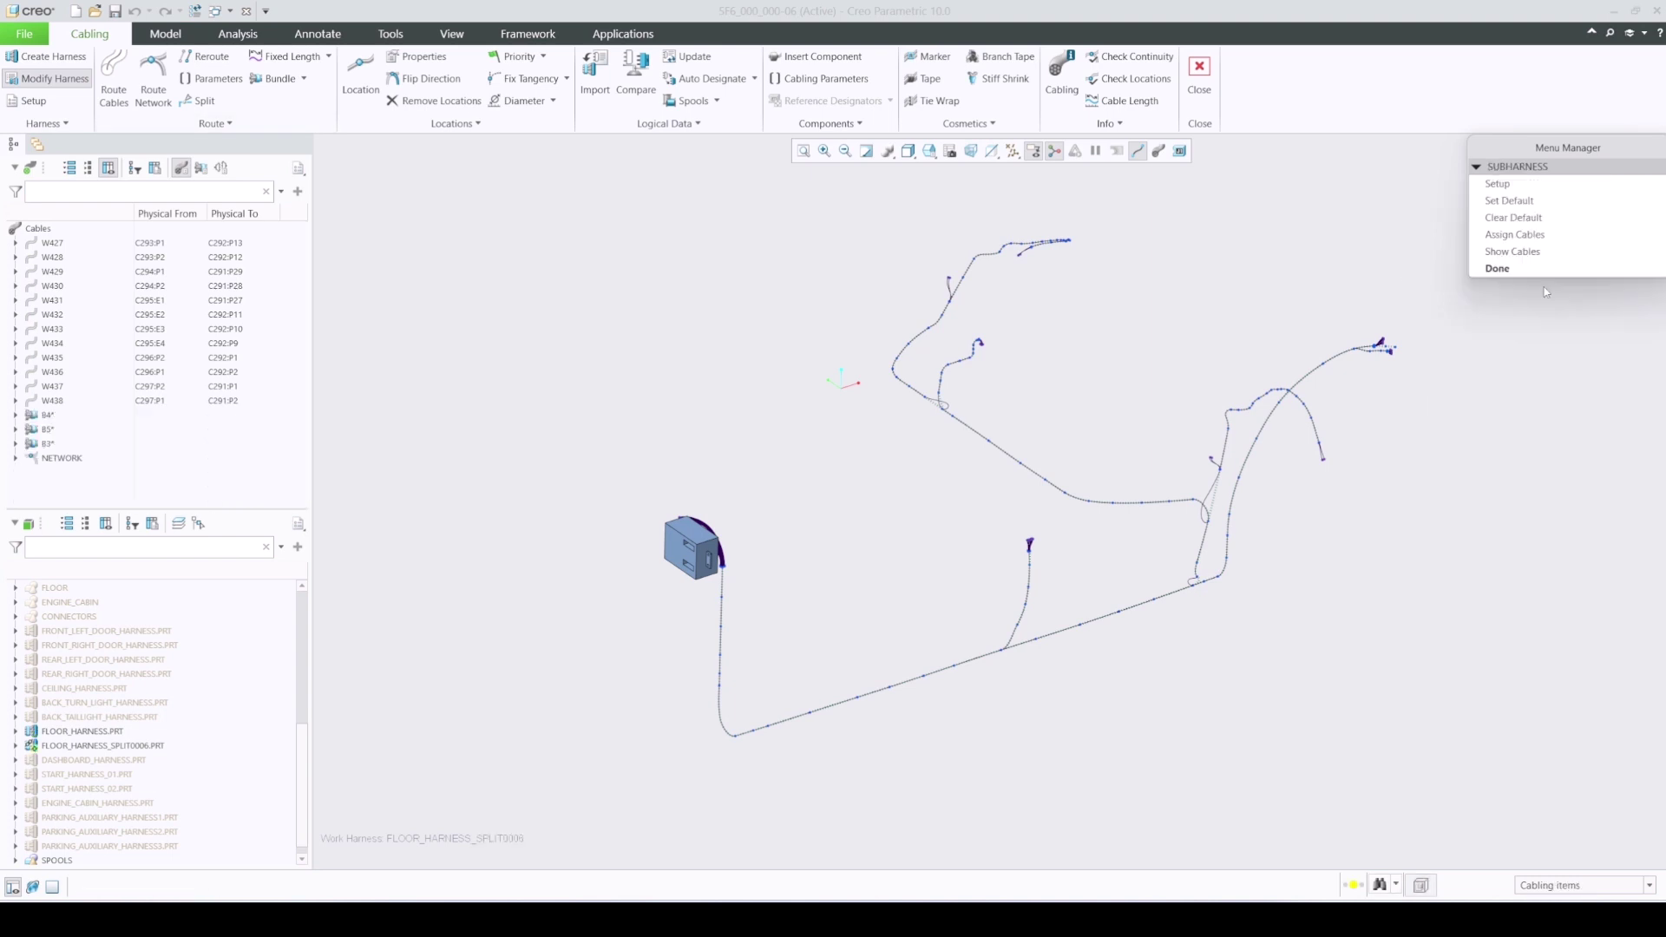
{"action": "left_click", "coordinate": [52, 243]}
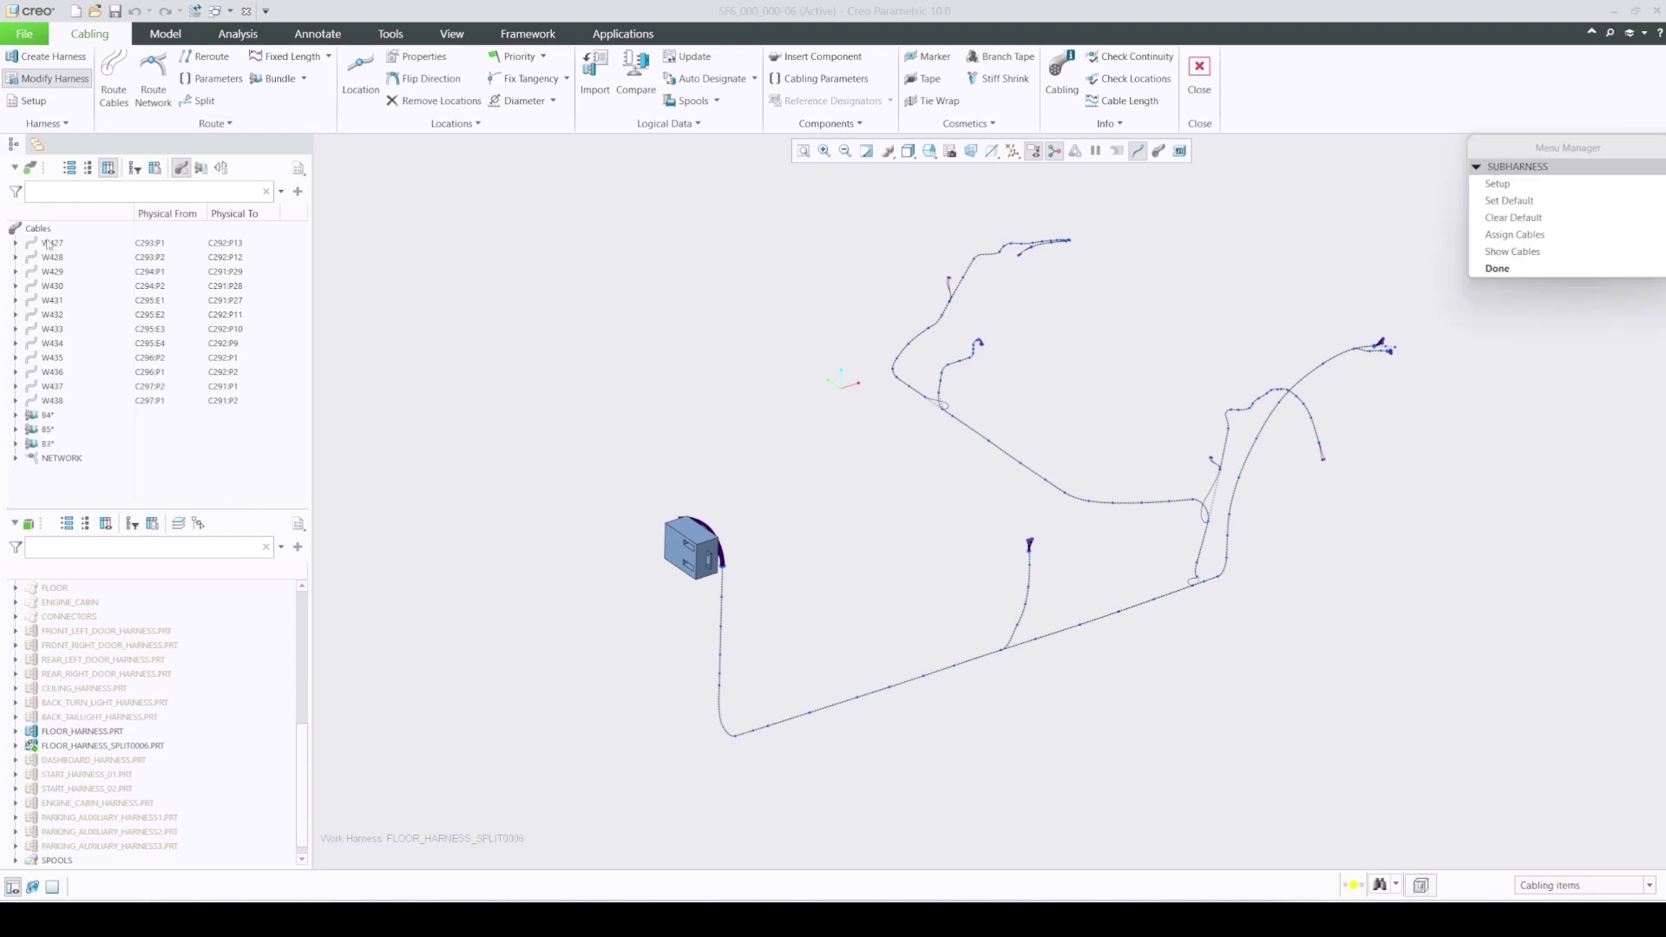
{"action": "left_click", "coordinate": [52, 400]}
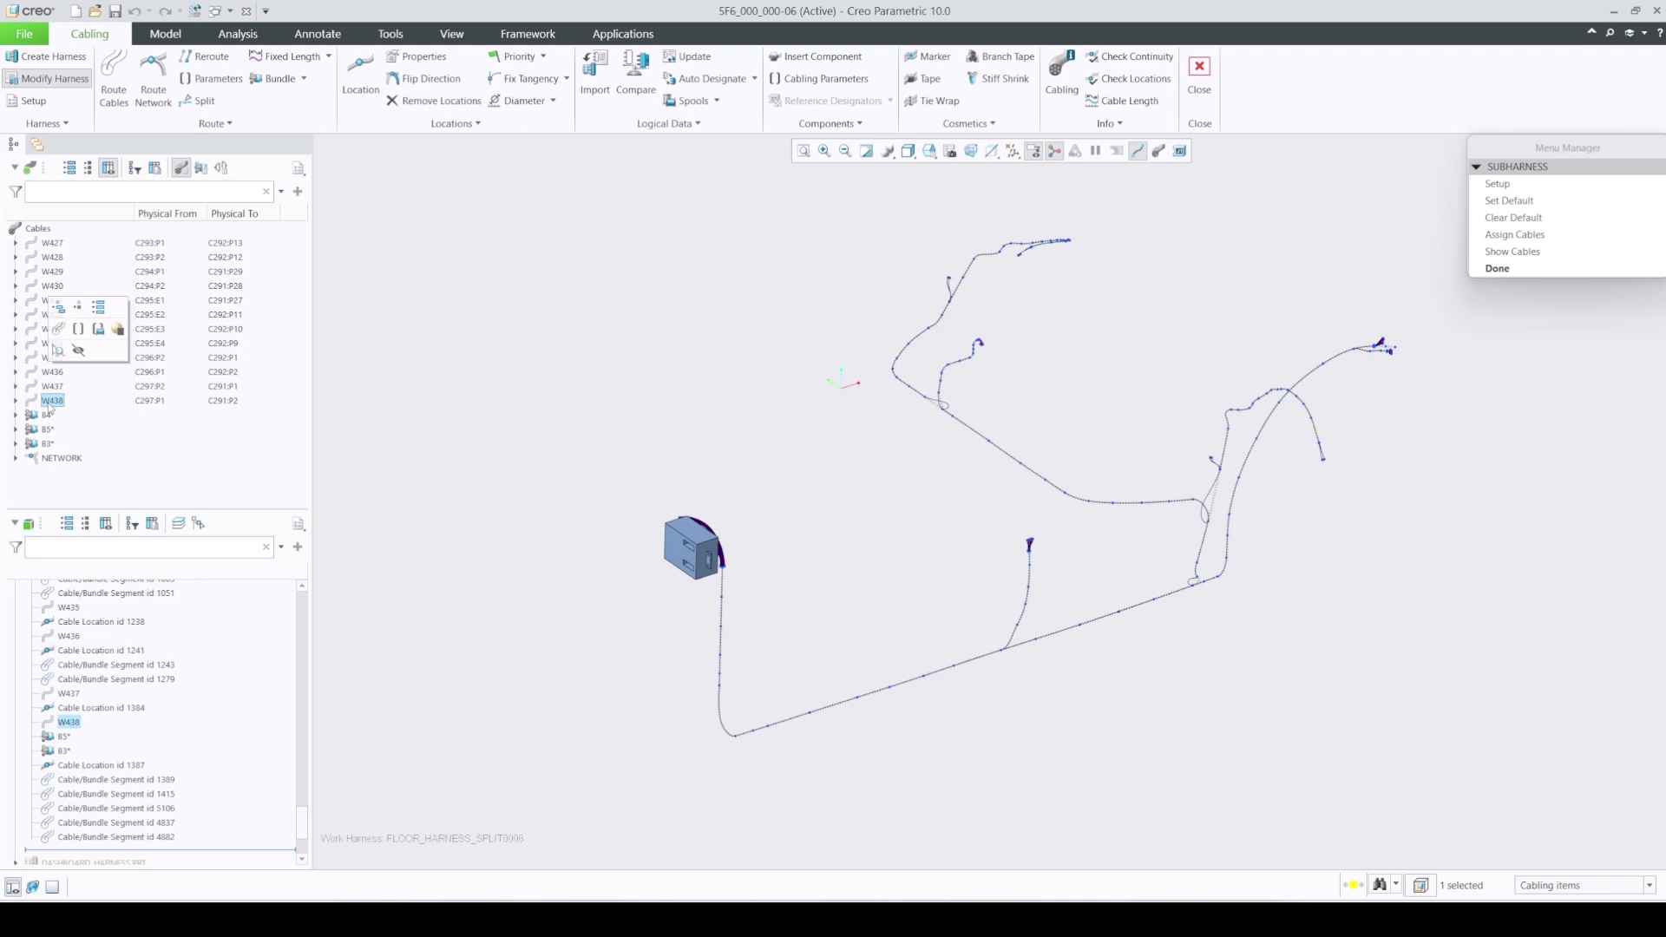
{"action": "left_click", "coordinate": [487, 436]}
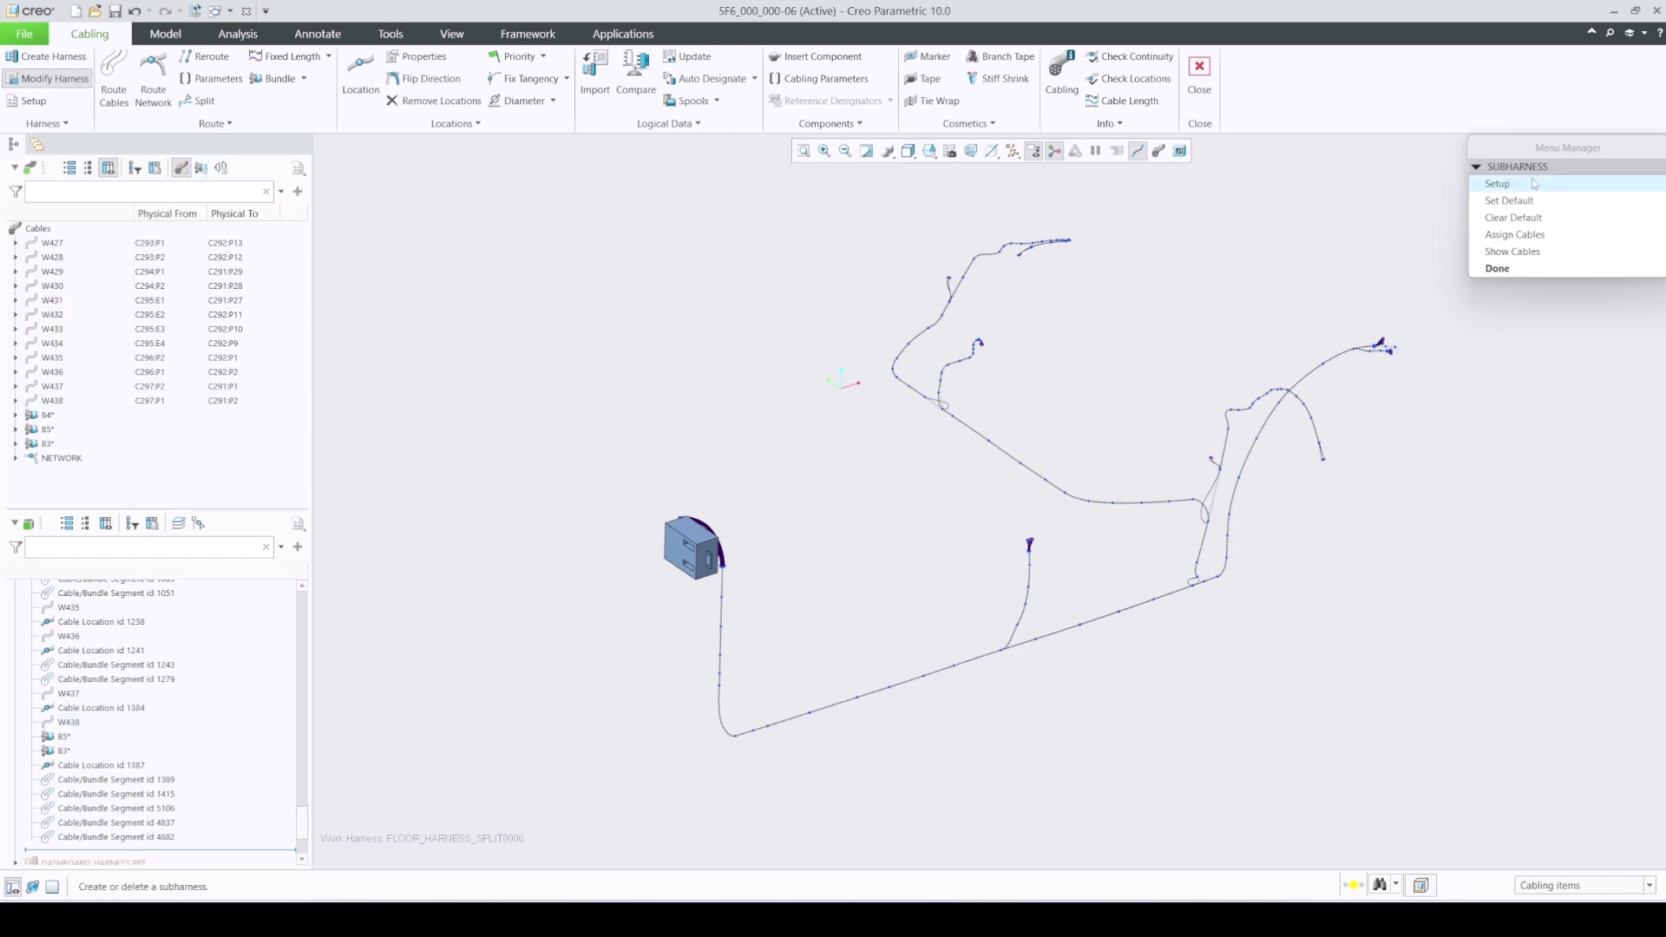
{"action": "left_click", "coordinate": [1498, 268]}
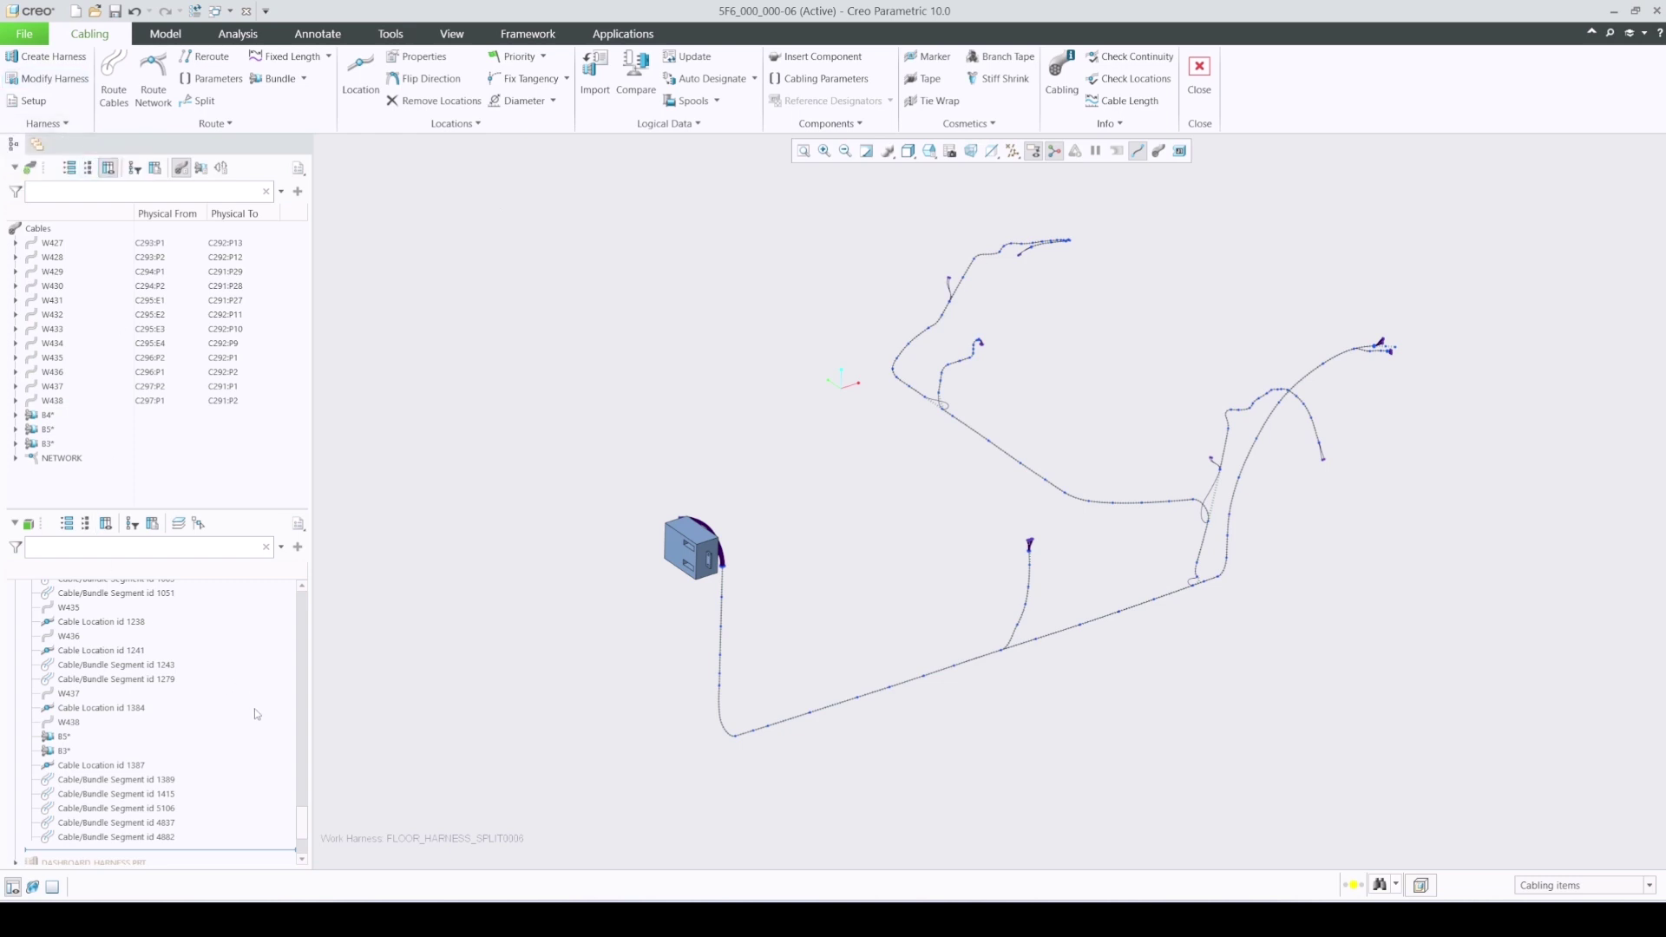
- Remove the harness dependency from the split-off harness and check both harness parts in the model tree
{"action": "left_click_drag", "start_coordinate": [305, 821], "coordinate": [312, 638]}
{"action": "left_click", "coordinate": [15, 753]}
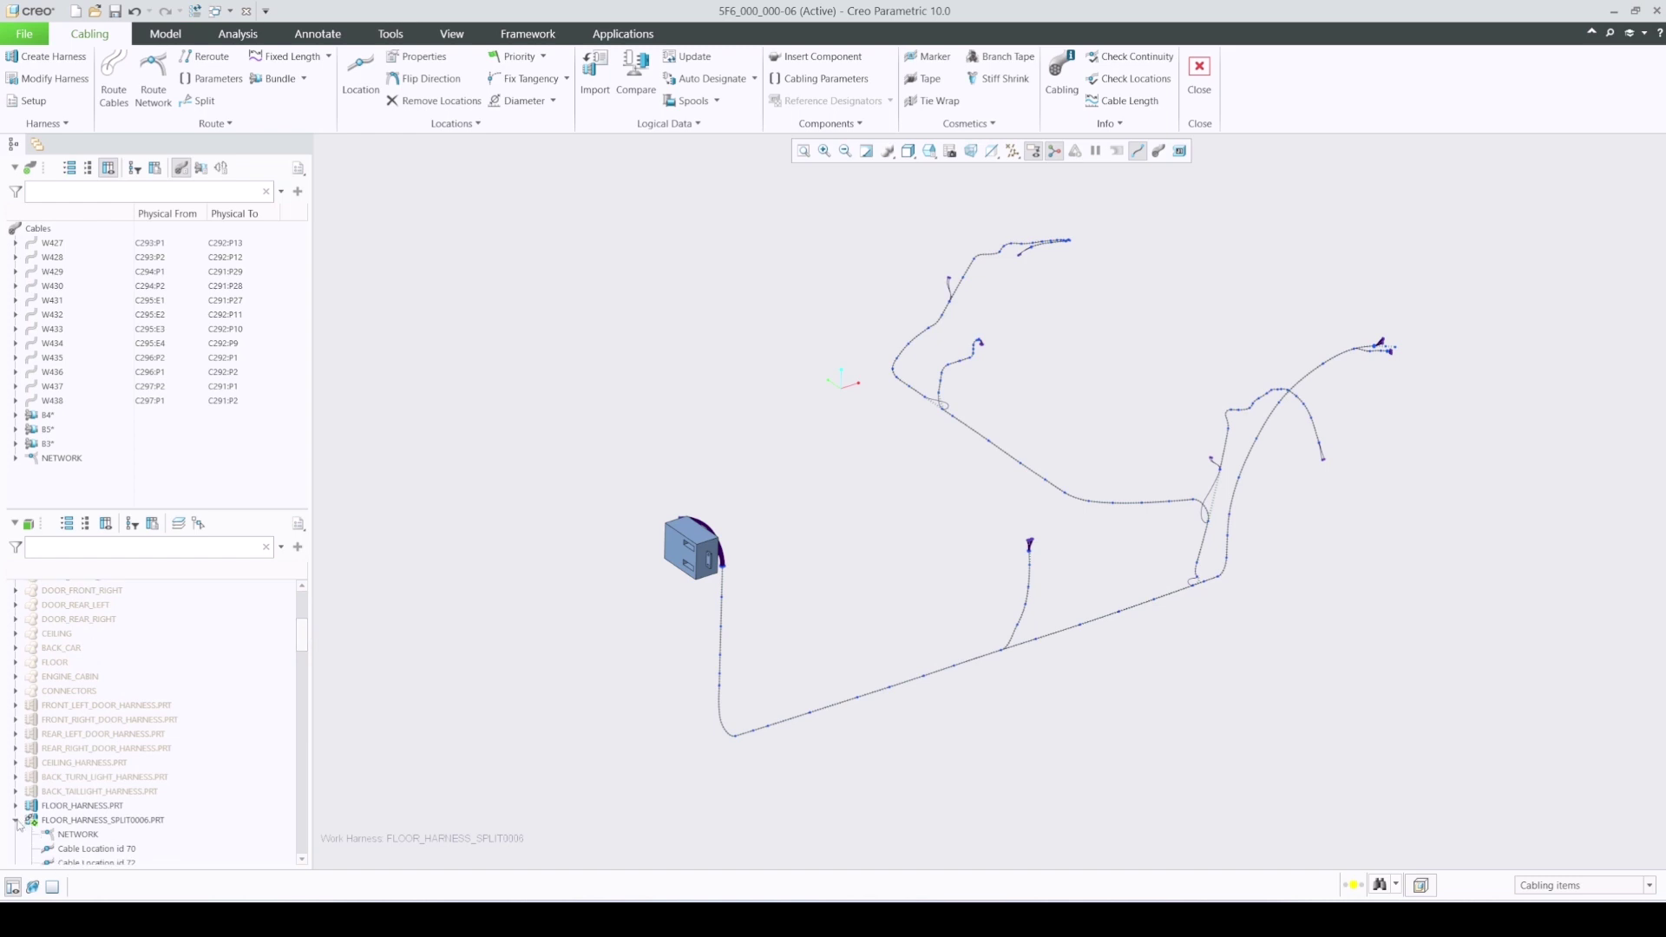
{"action": "right_click", "coordinate": [77, 821]}
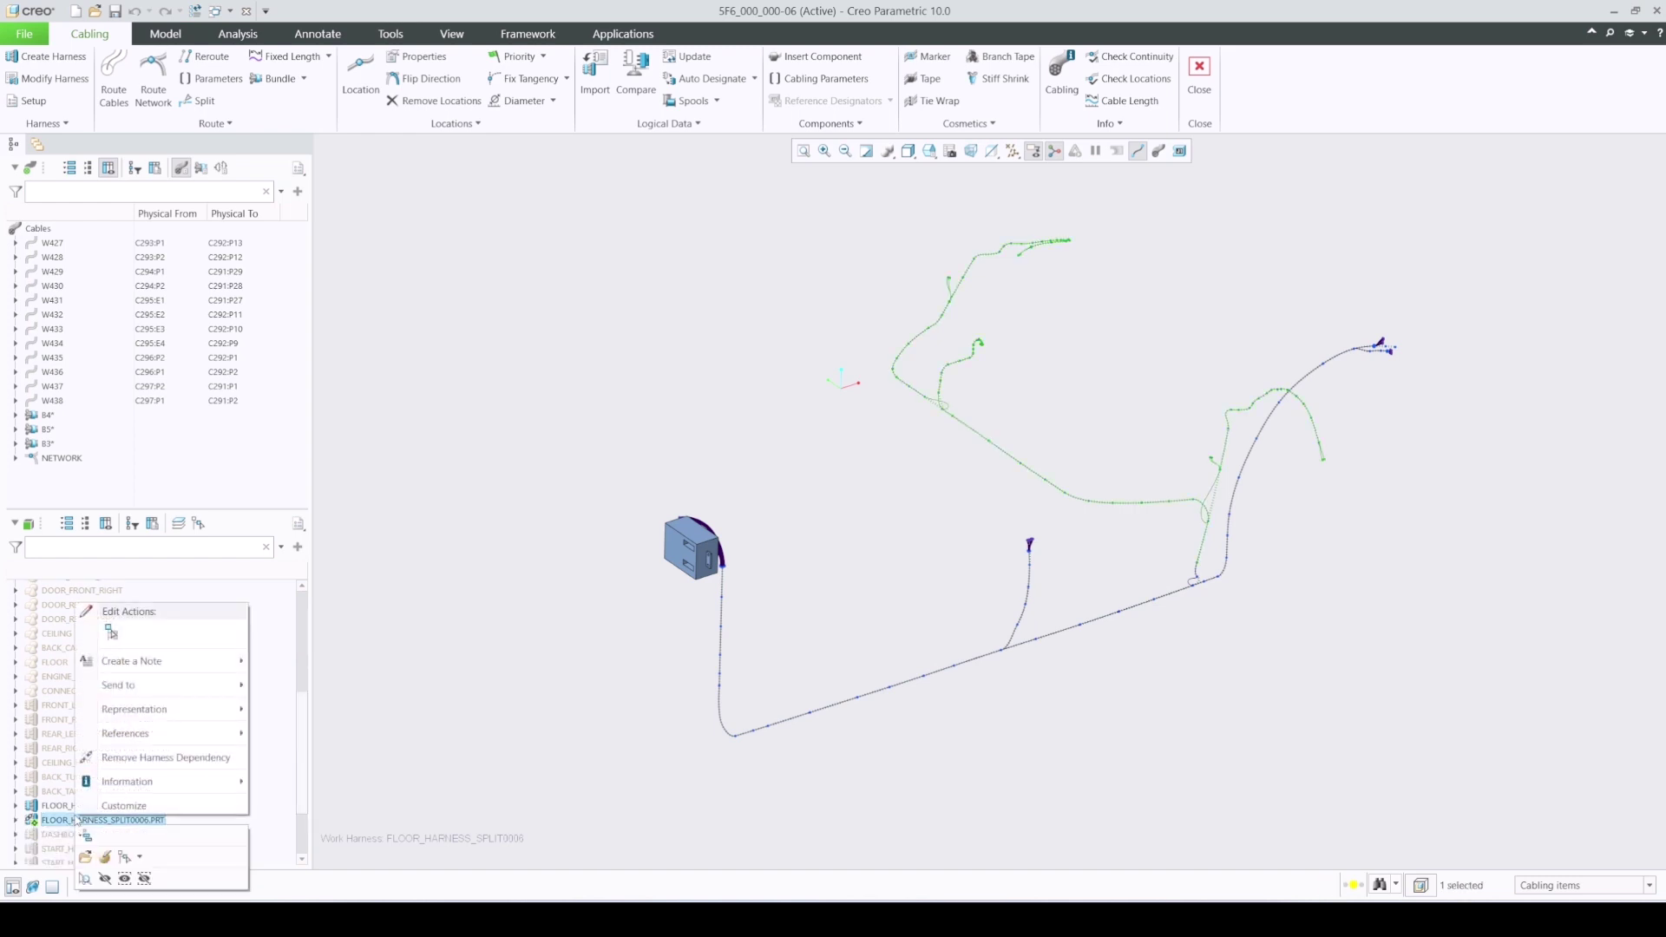
{"action": "left_click", "coordinate": [172, 758]}
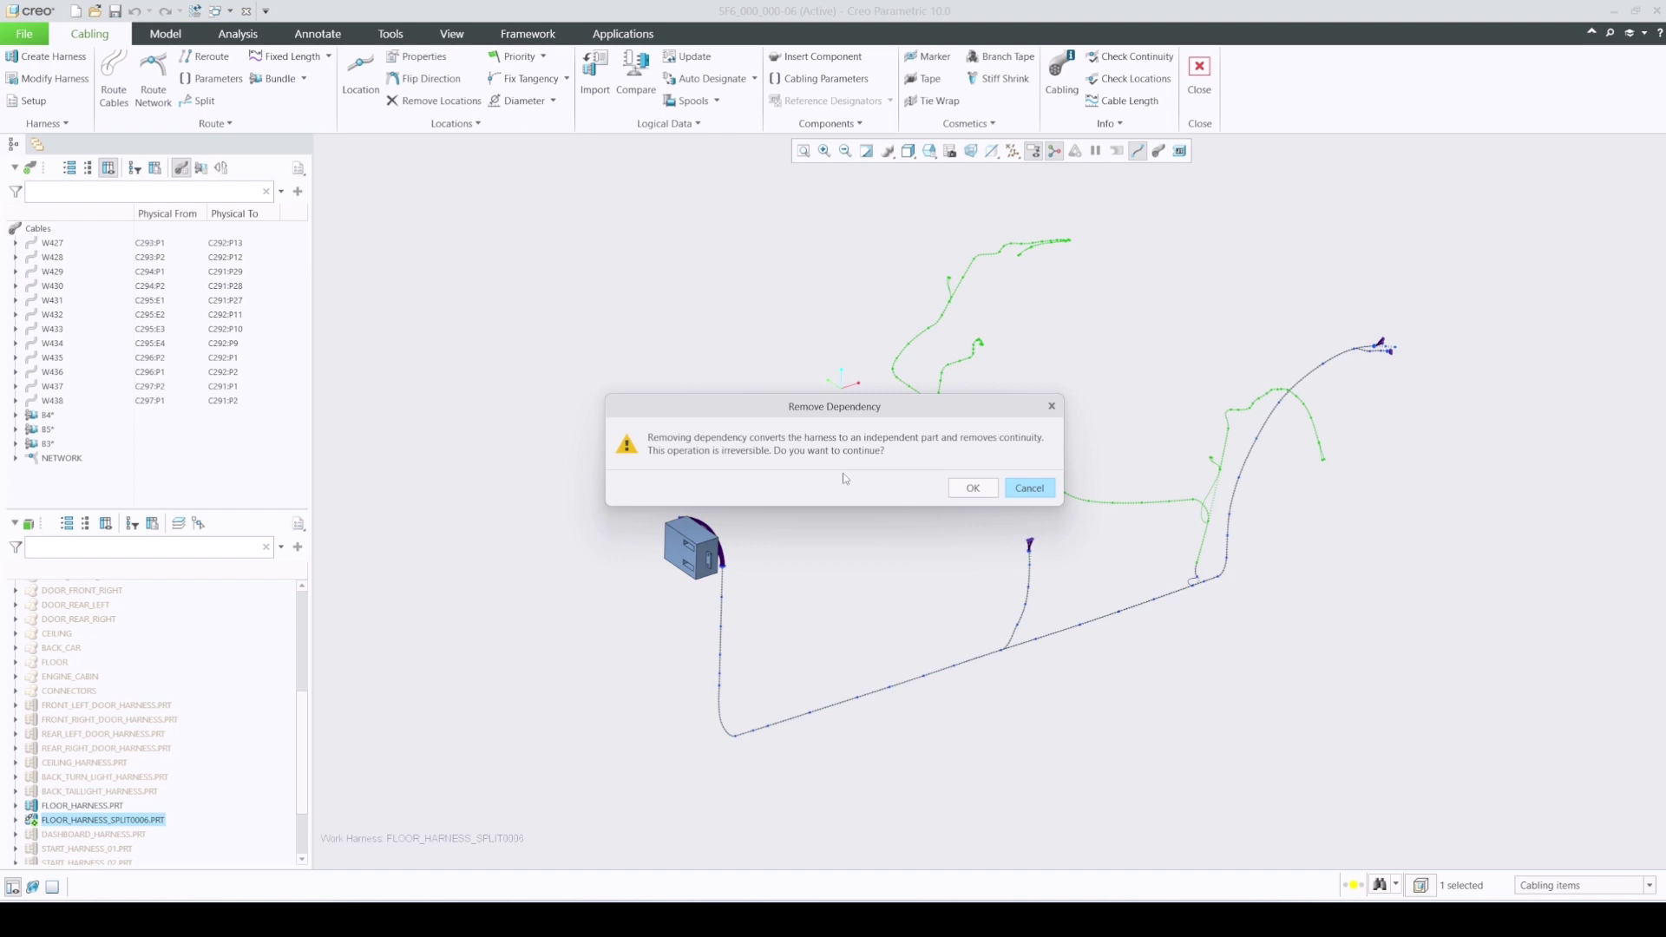
{"action": "left_click", "coordinate": [974, 489]}
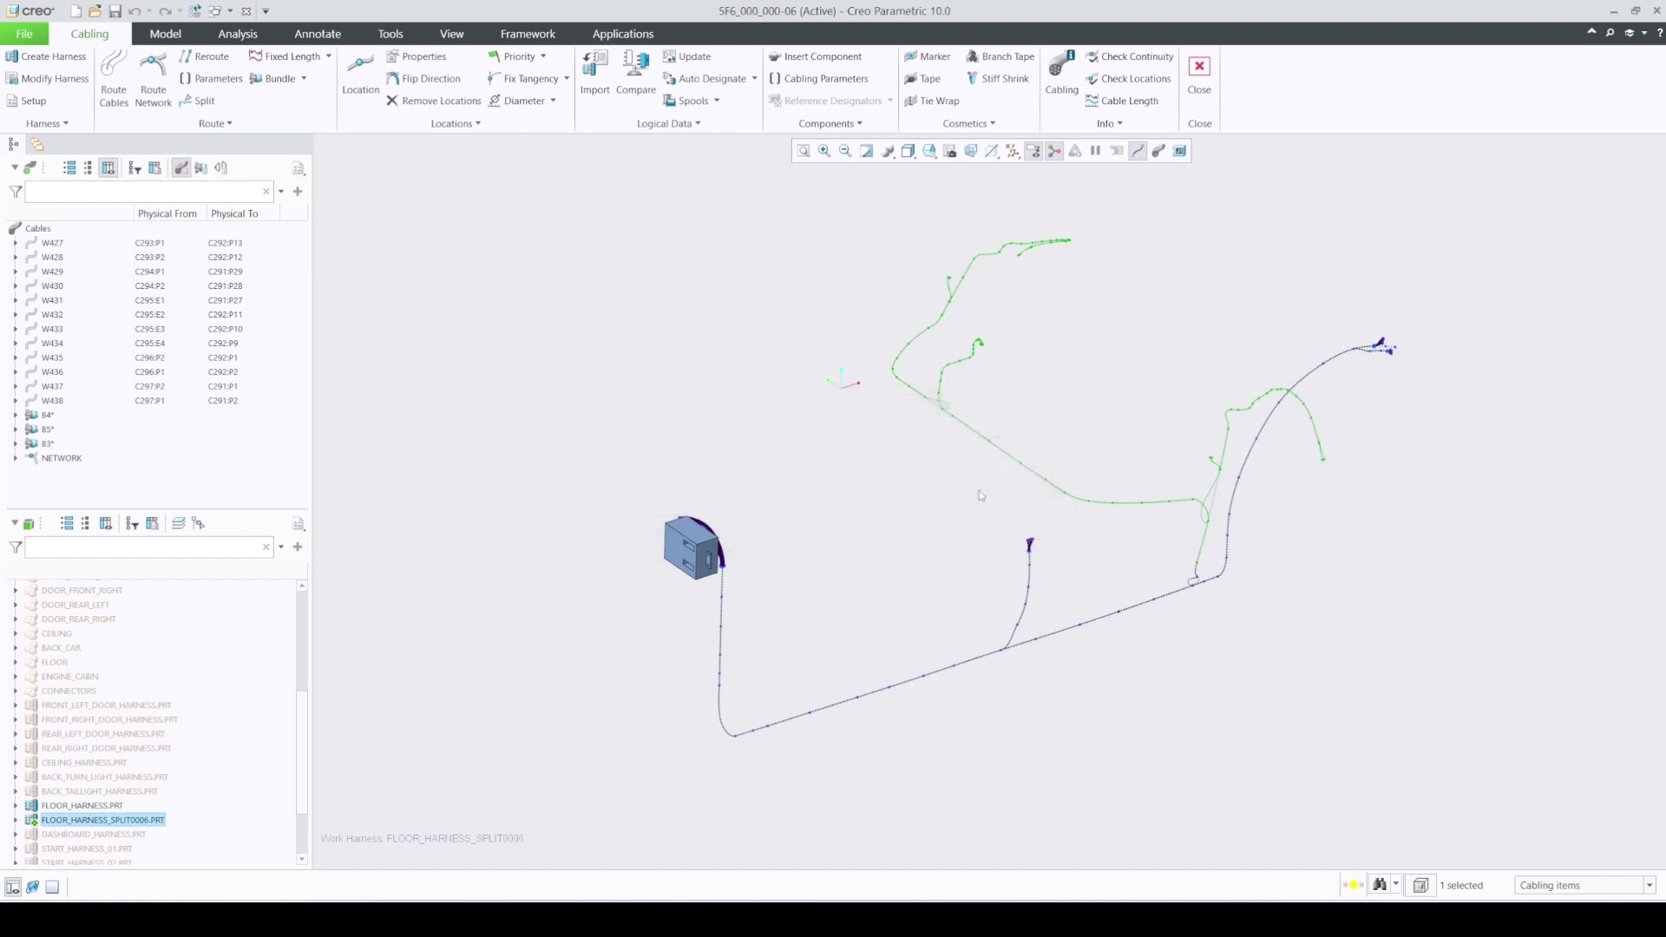
{"action": "left_click", "coordinate": [68, 807]}
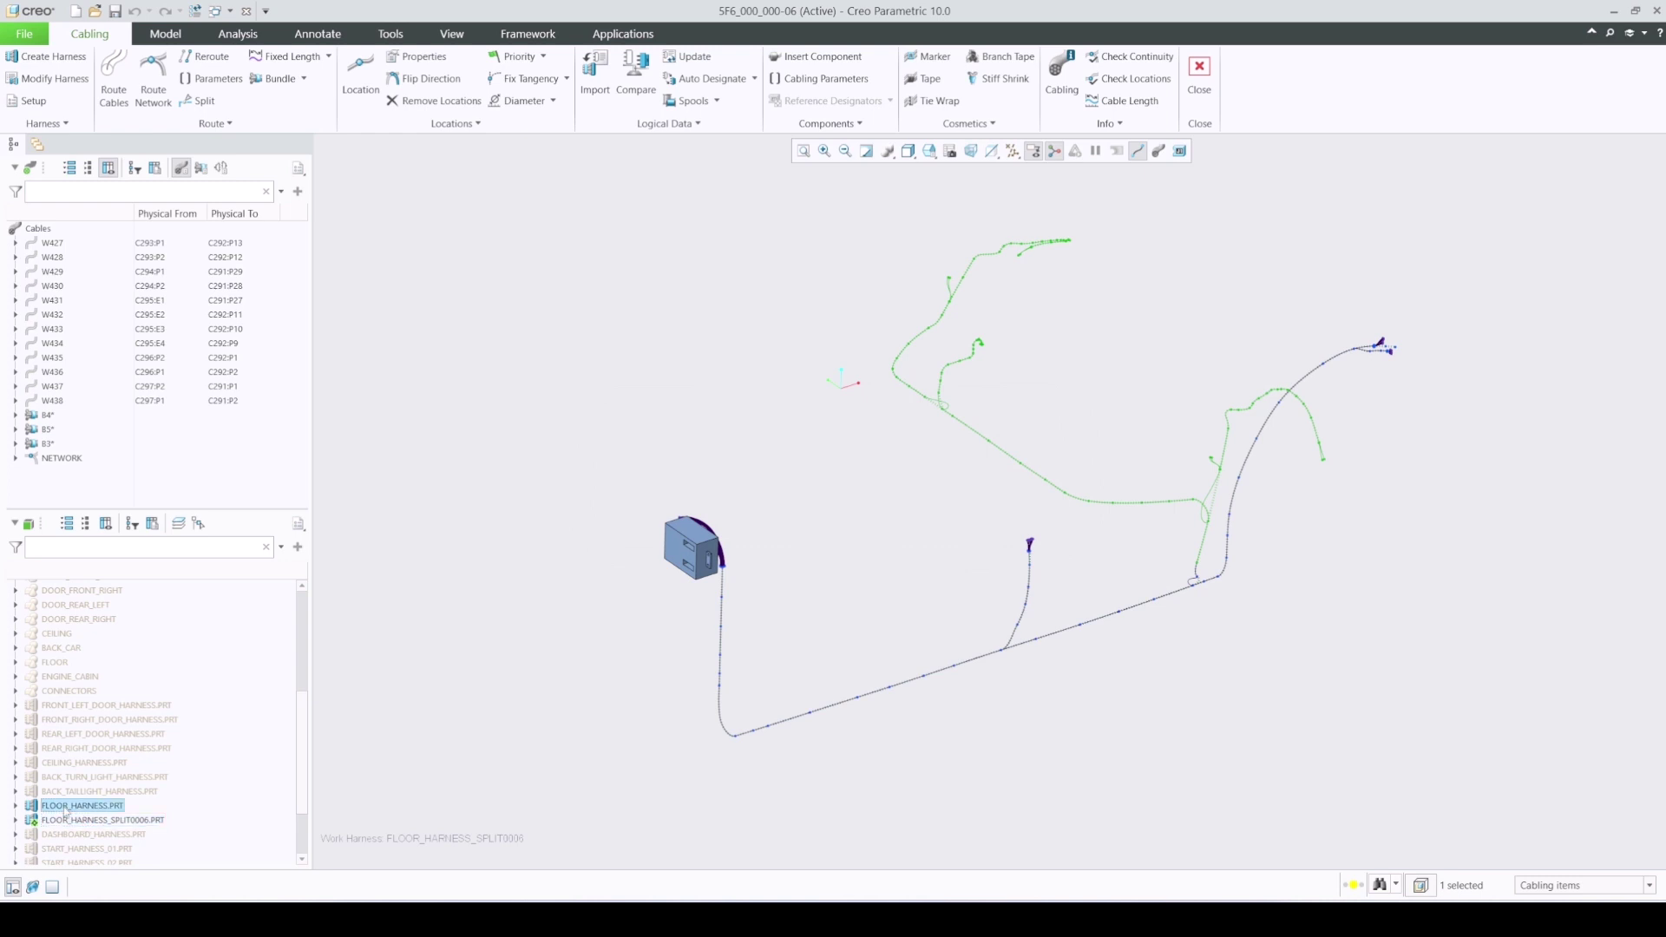
{"action": "left_click", "coordinate": [70, 821]}
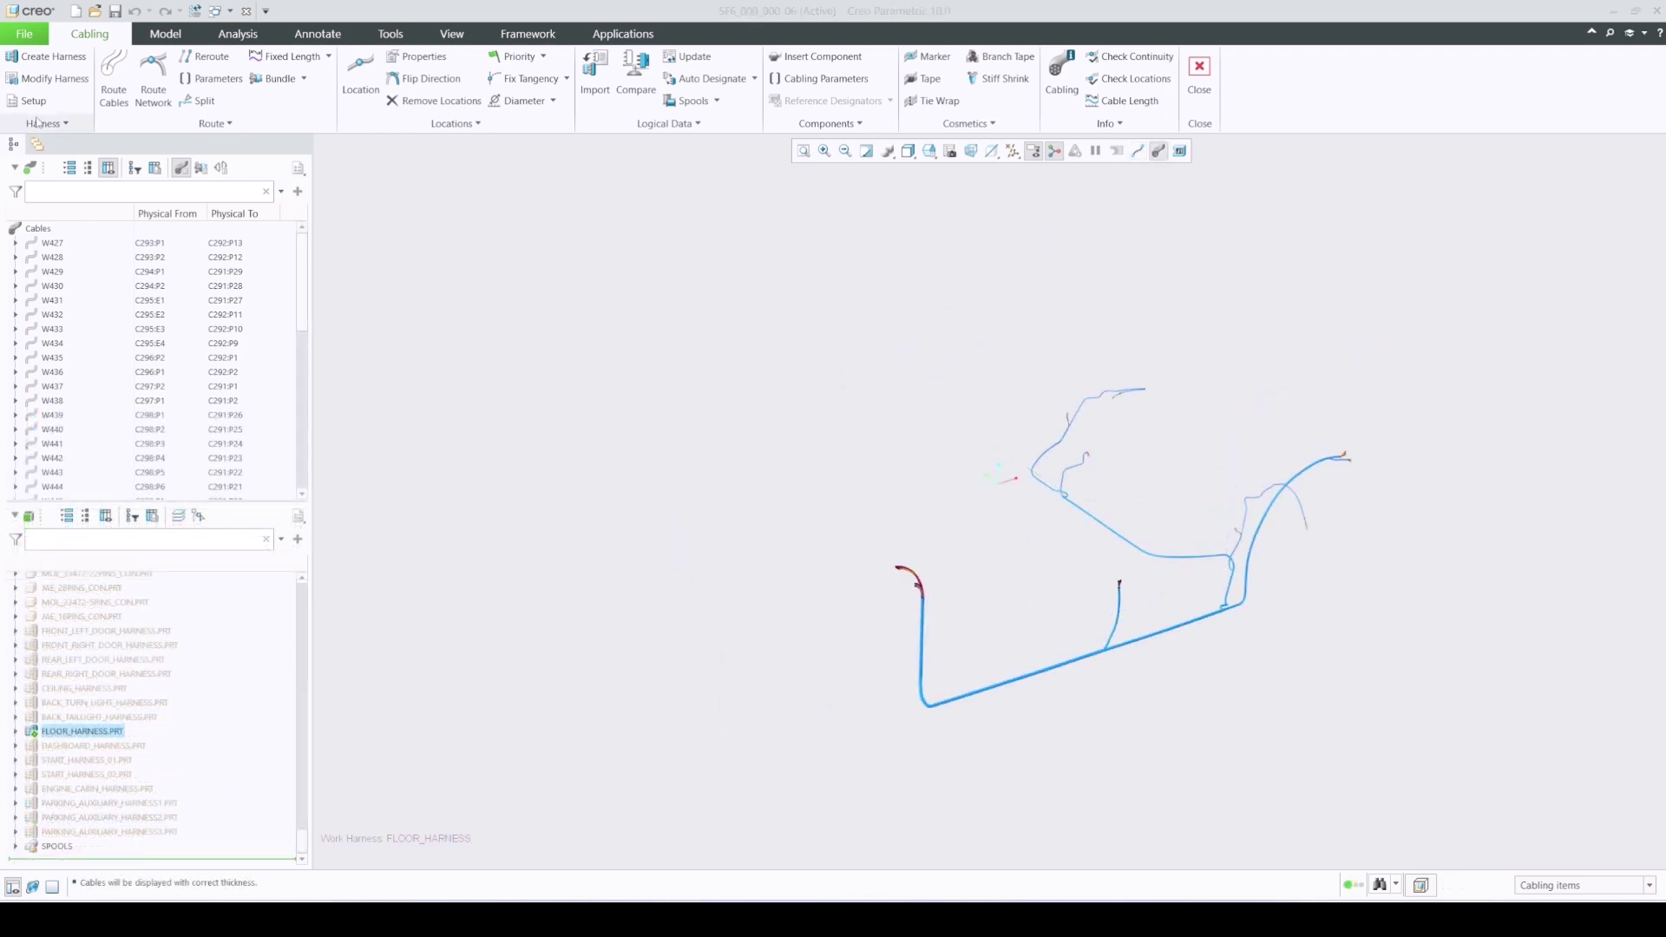
- Display the cables as centerlines and define an independent split of FLOOR_HARNESS at the base of the forked rear branch
{"action": "left_click", "coordinate": [44, 124]}
{"action": "left_click", "coordinate": [28, 159]}
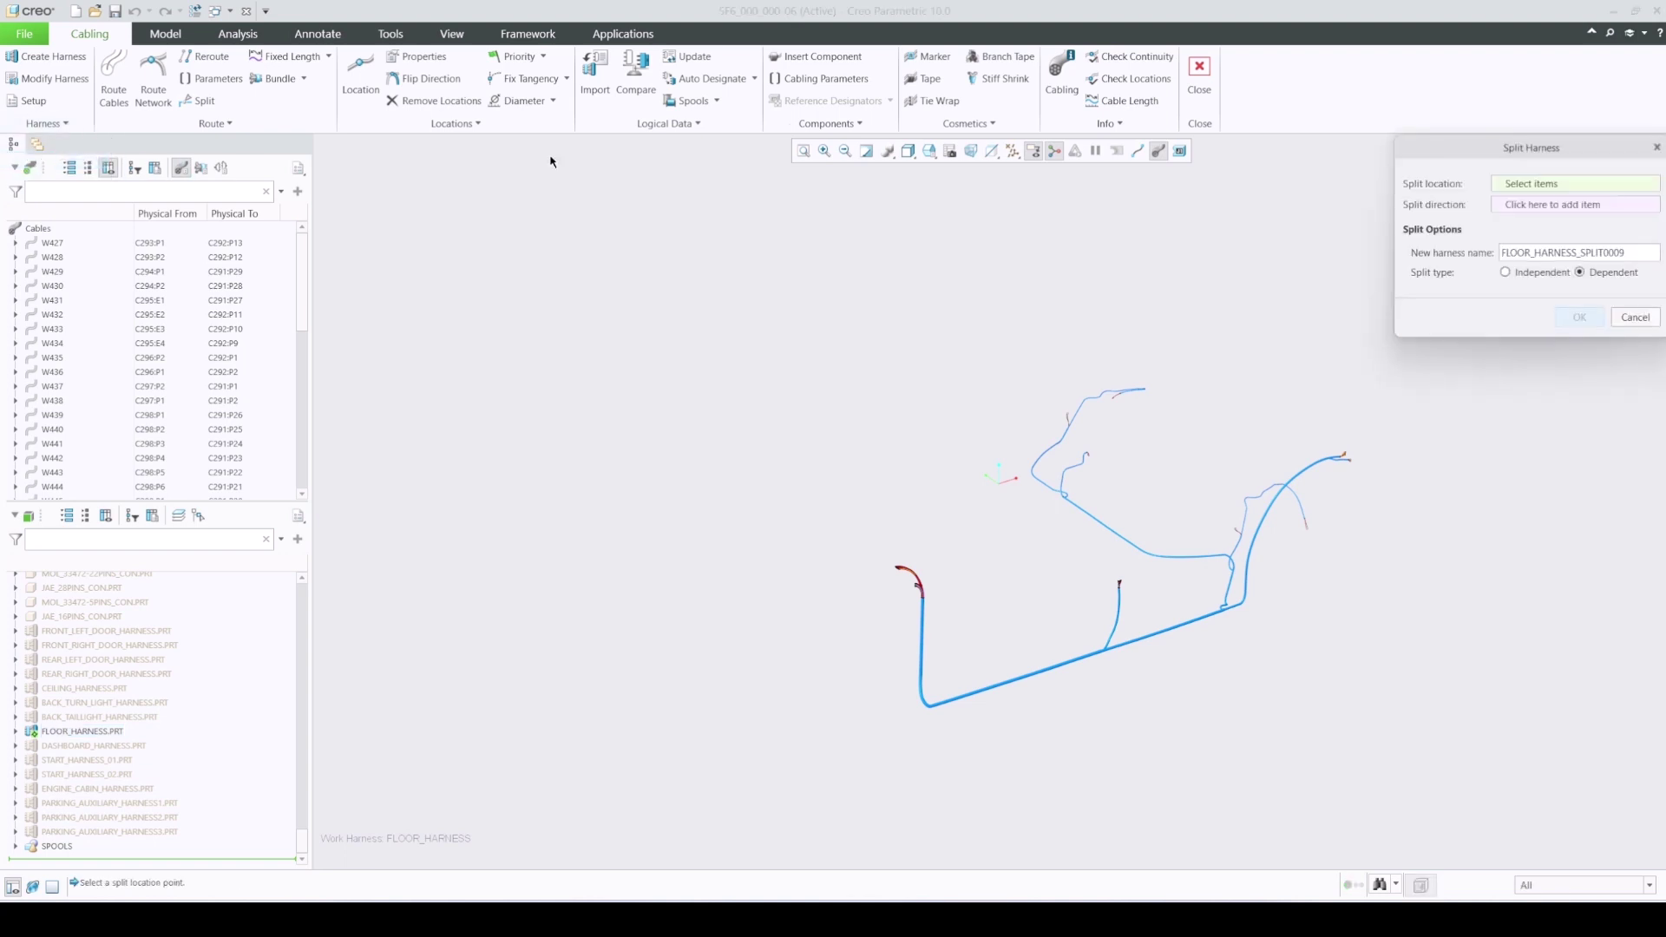
{"action": "left_click", "coordinate": [1138, 151]}
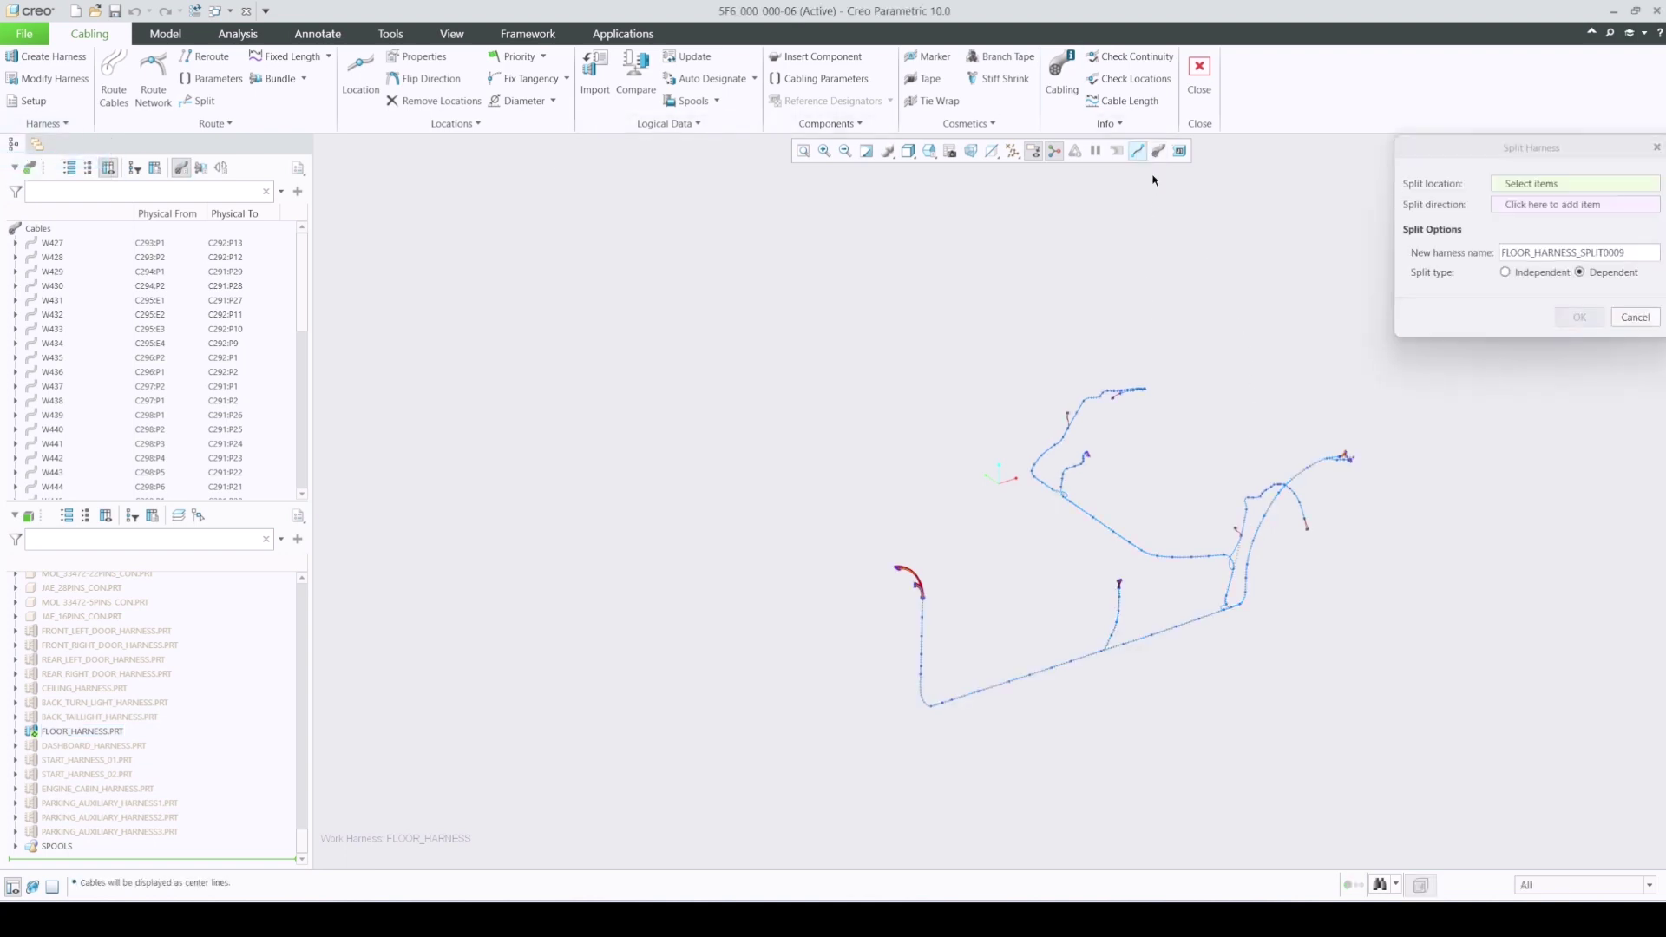
{"action": "left_click", "coordinate": [1228, 597]}
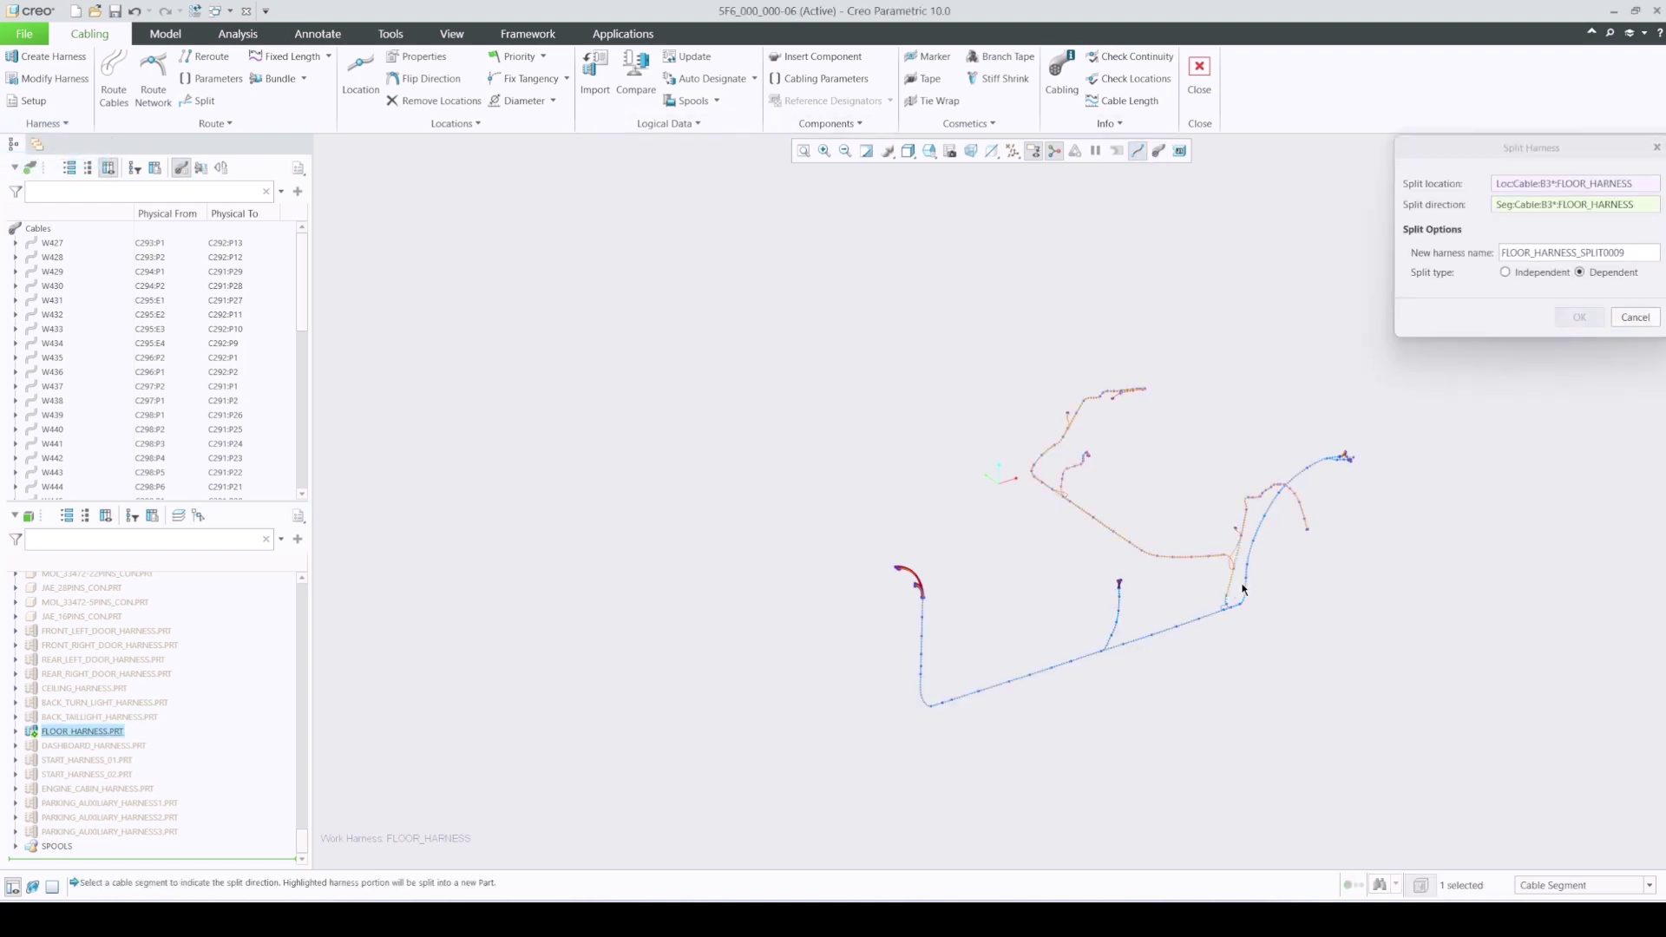
{"action": "left_click", "coordinate": [1538, 274]}
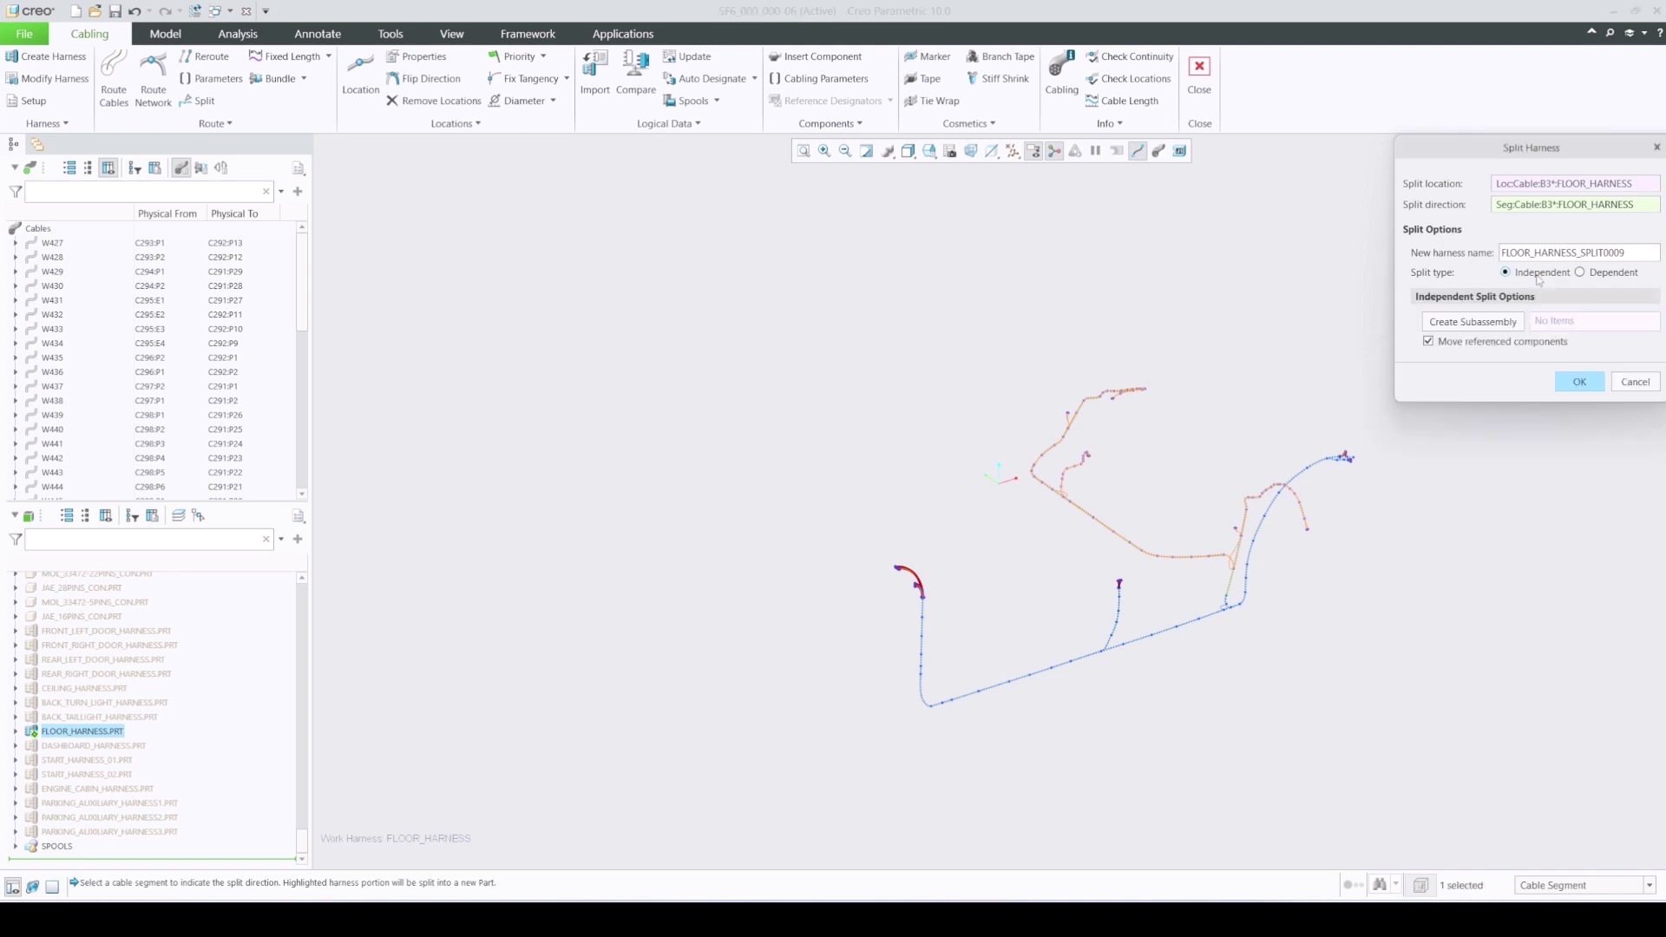
- Create the subassembly SPLT_HRNS with a copy of the skeleton part and split the branch into it, moving referenced components
{"action": "left_click", "coordinate": [1517, 325]}
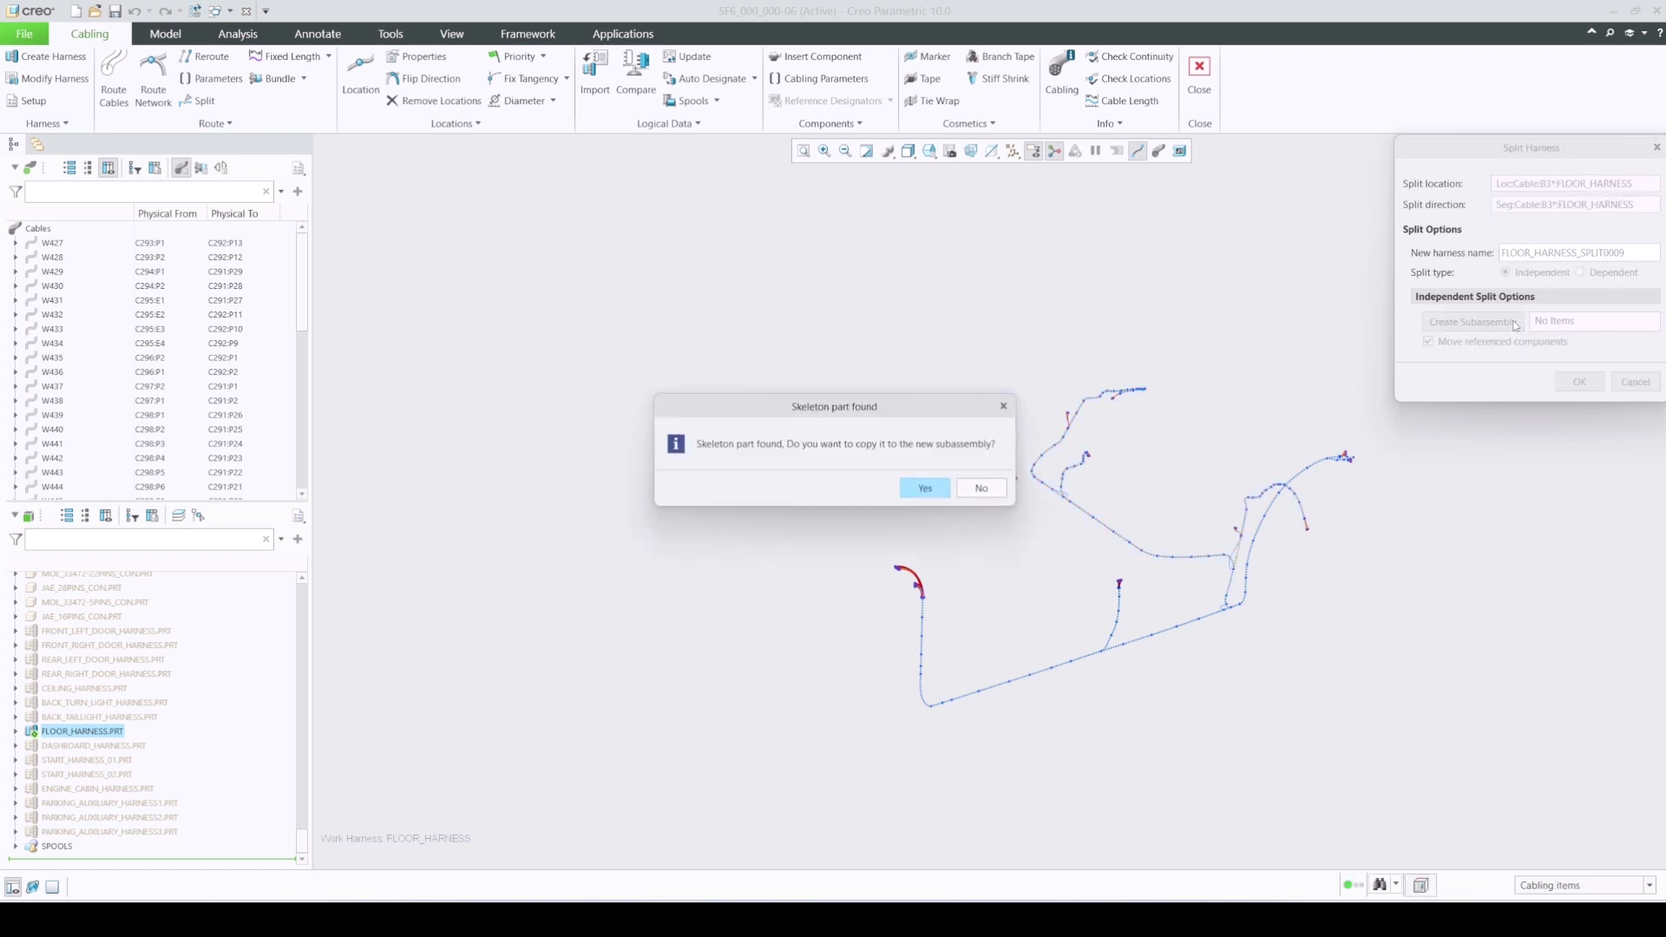
{"action": "left_click", "coordinate": [925, 489]}
{"action": "type", "text": "SPLT_"}
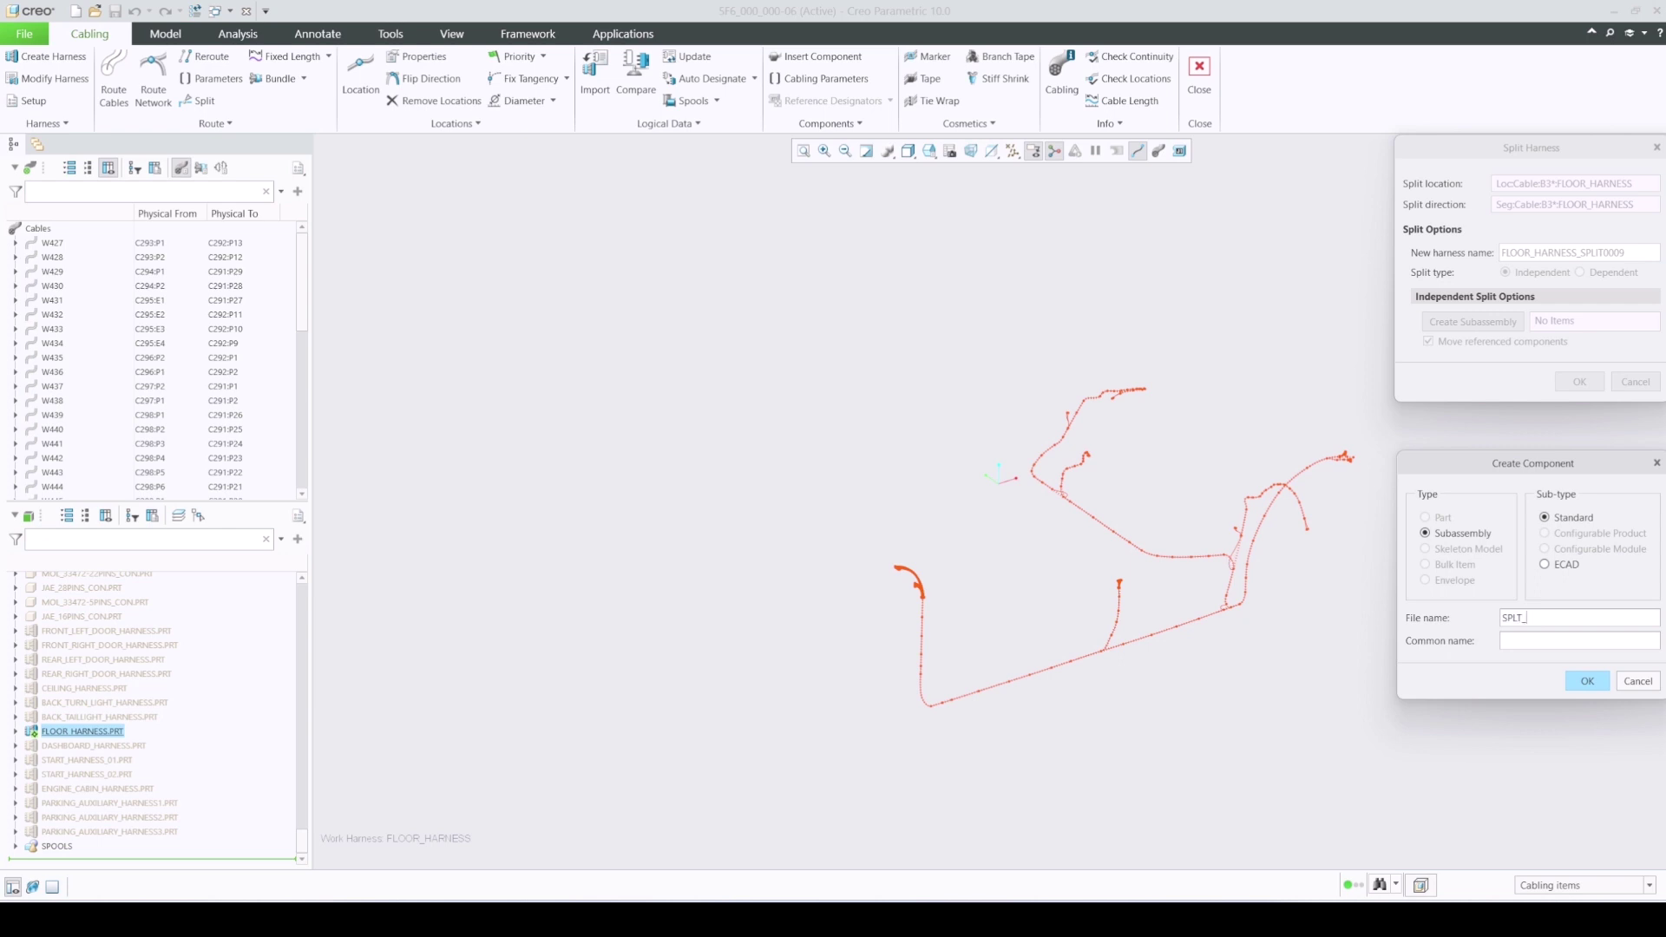
{"action": "type", "text": "0009"}
{"action": "left_click", "coordinate": [1587, 681]}
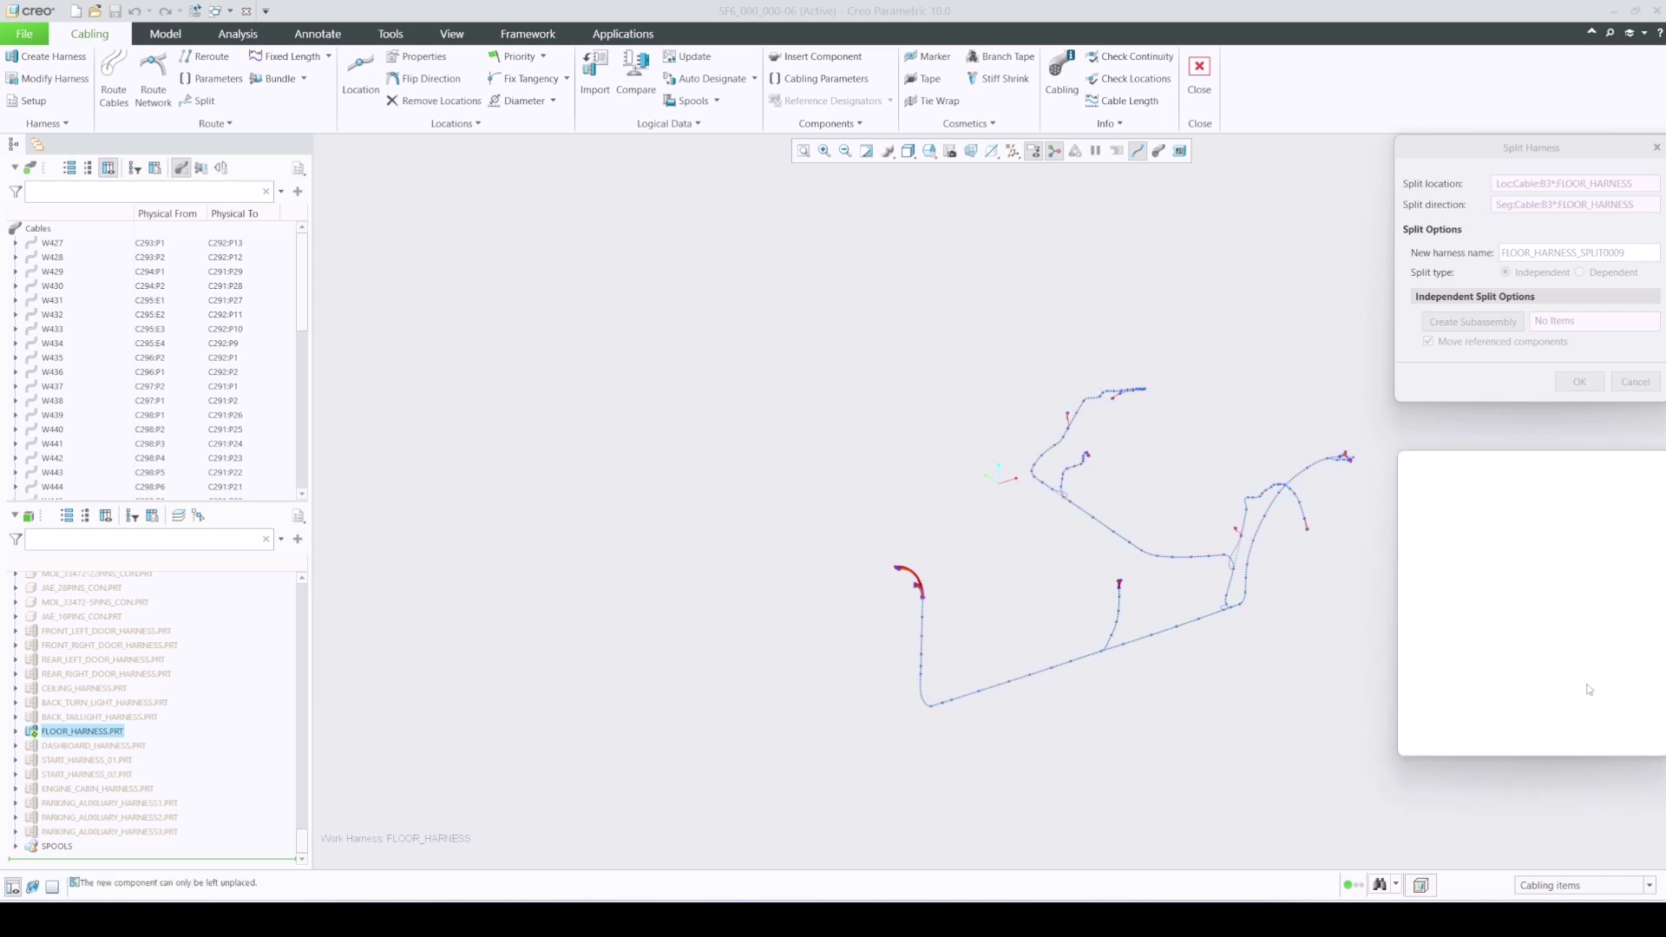
{"action": "left_click", "coordinate": [1567, 735]}
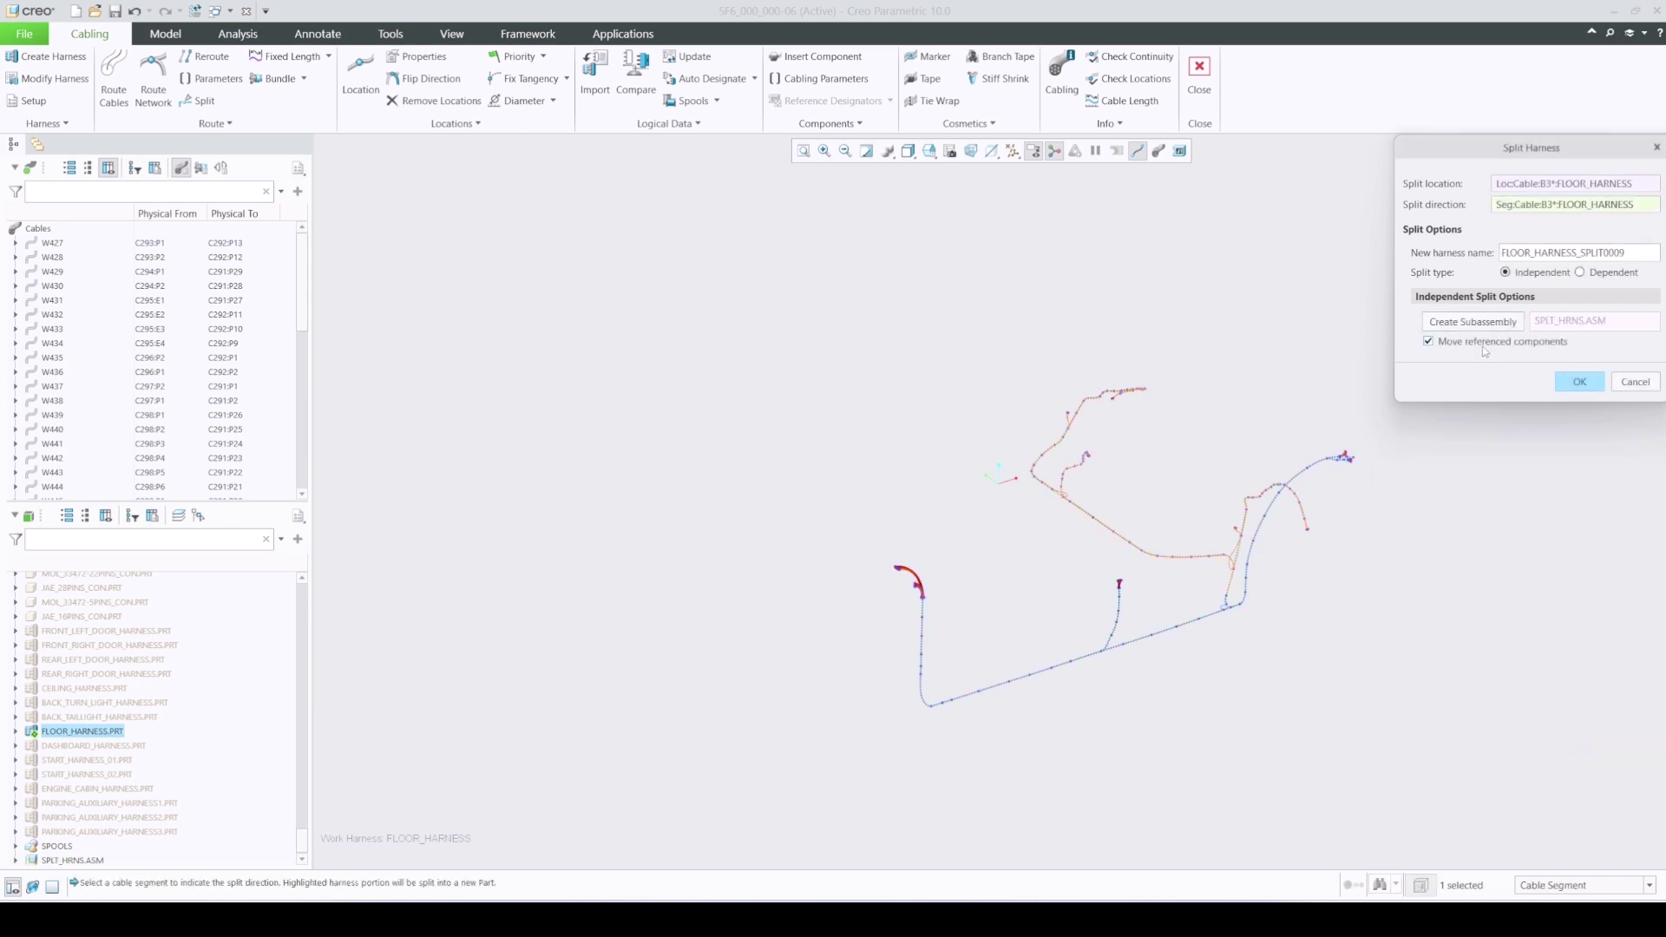
{"action": "left_click", "coordinate": [1580, 382]}
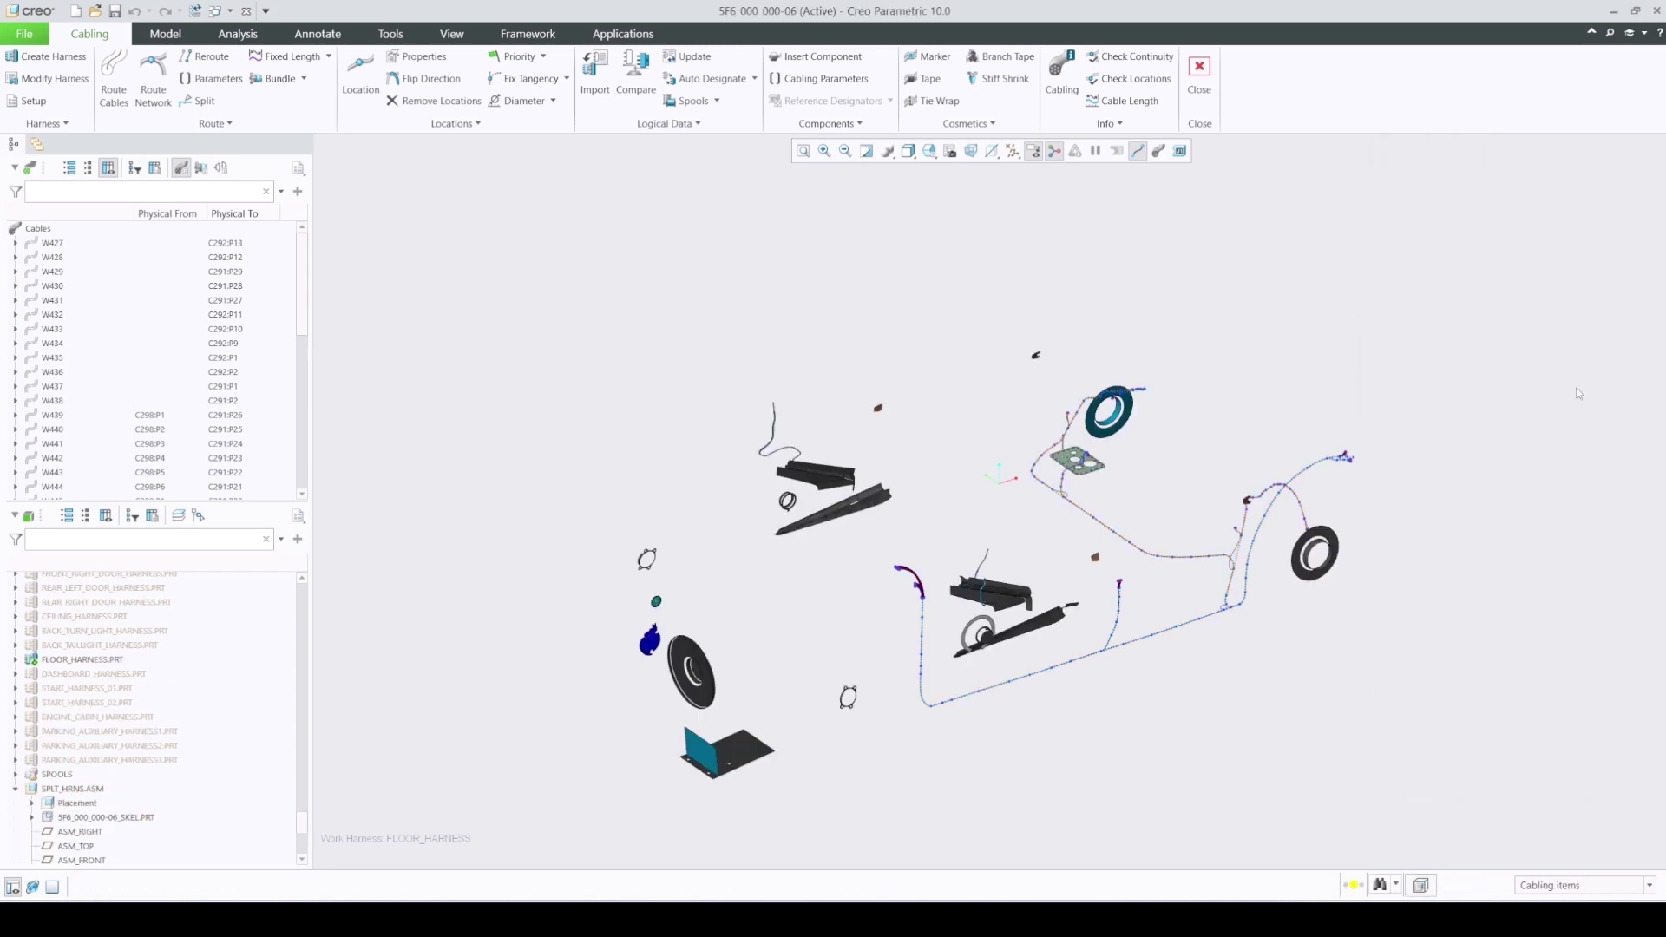
- Inspect SPLT_HRNS.ASM and its FLOOR_HARNESS_SPLIT0009 part in the model tree, and open the subassembly separately
{"action": "left_click", "coordinate": [19, 178]}
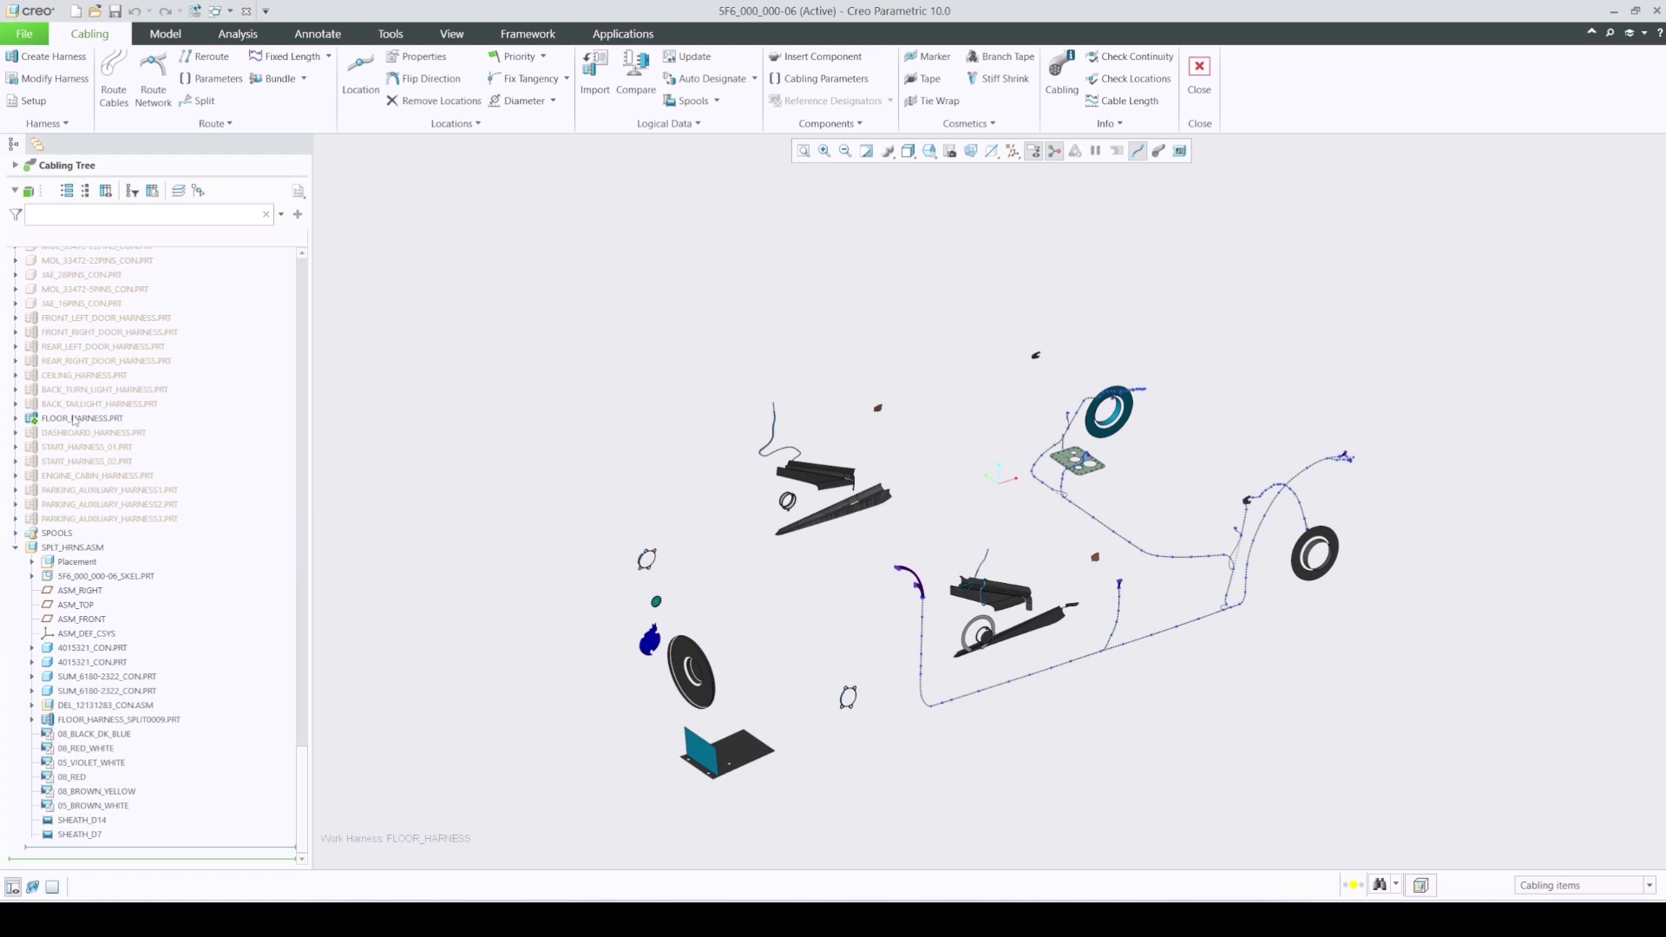
{"action": "left_click", "coordinate": [58, 549]}
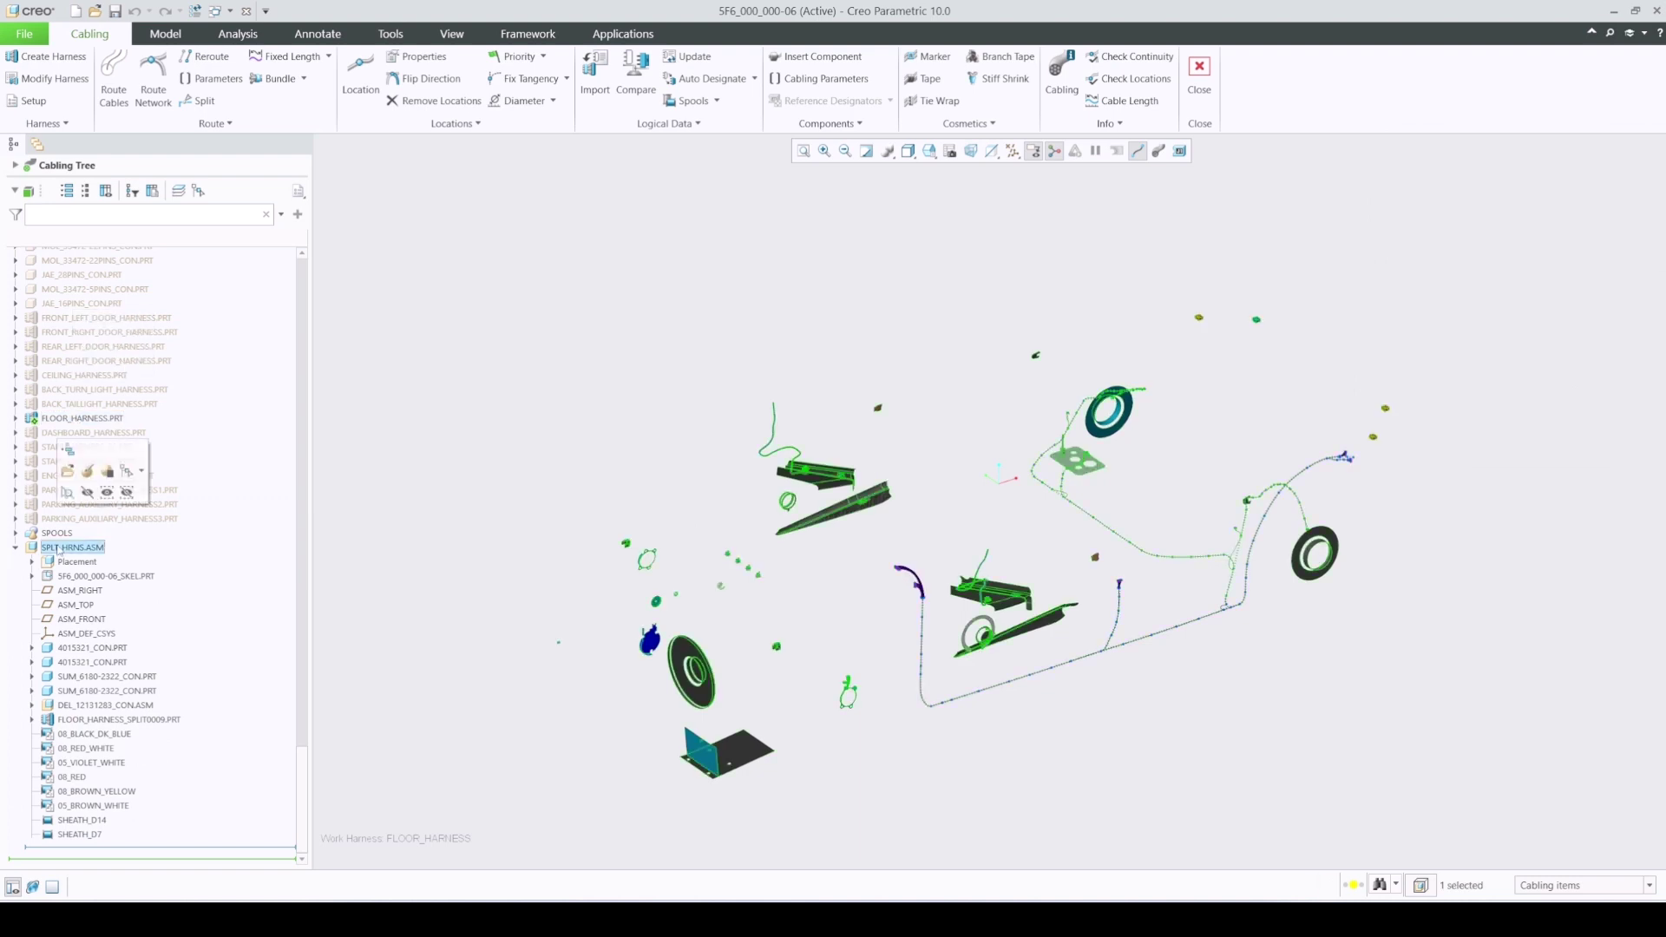
{"action": "left_click", "coordinate": [149, 720]}
{"action": "left_click", "coordinate": [58, 548]}
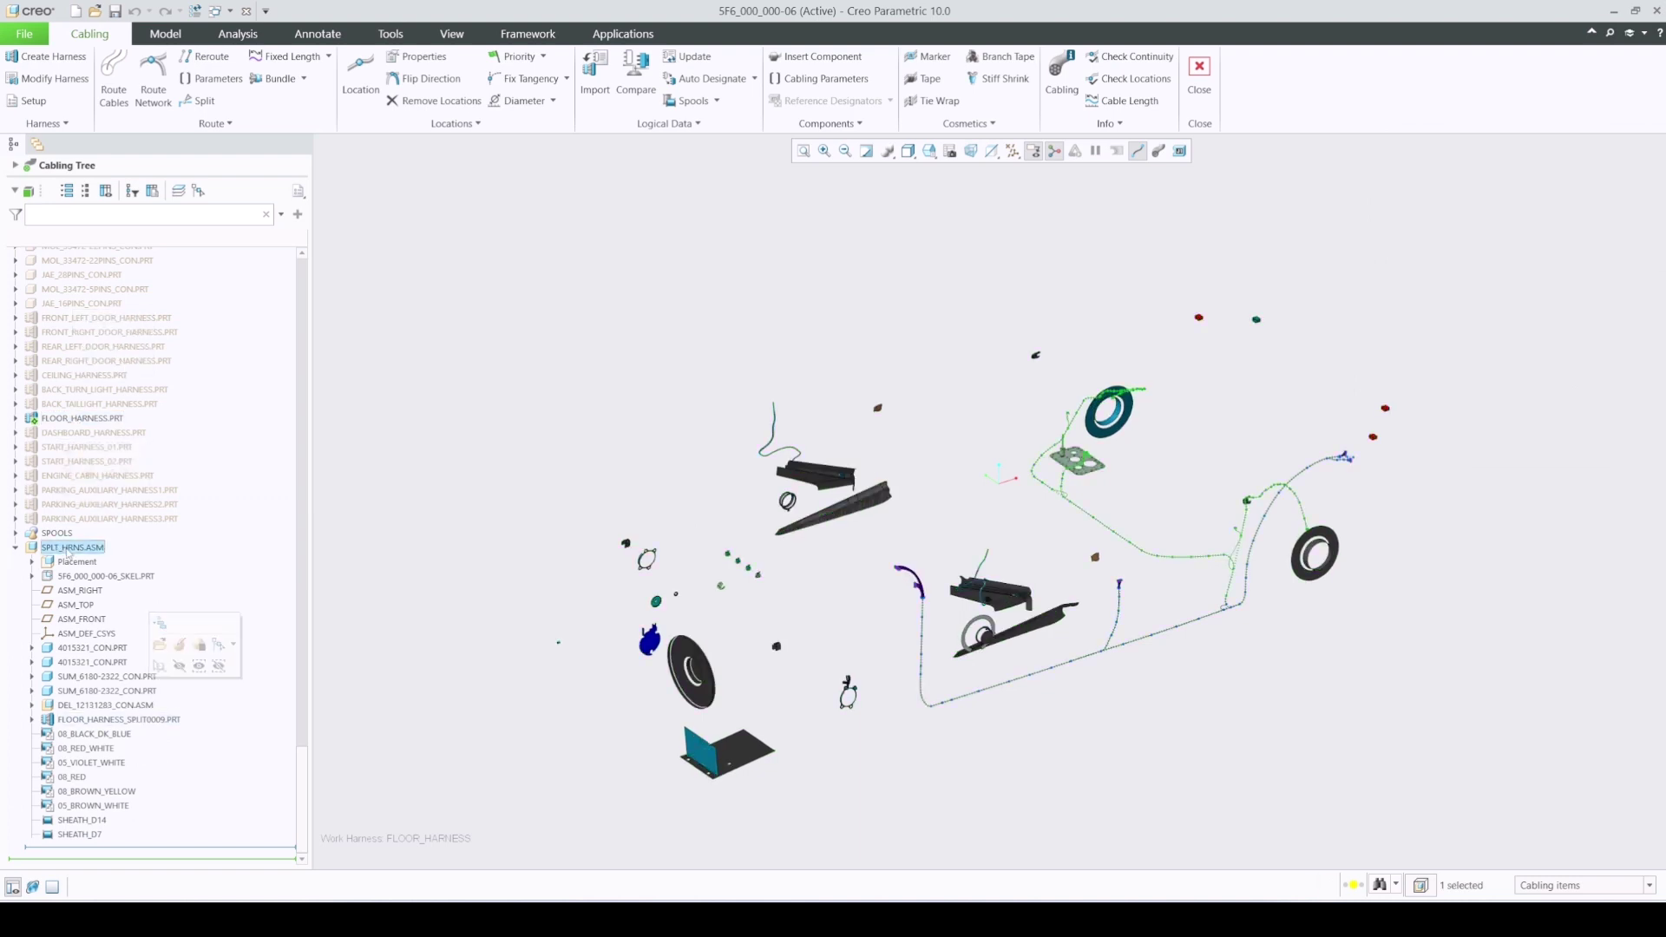
{"action": "left_click", "coordinate": [77, 474]}
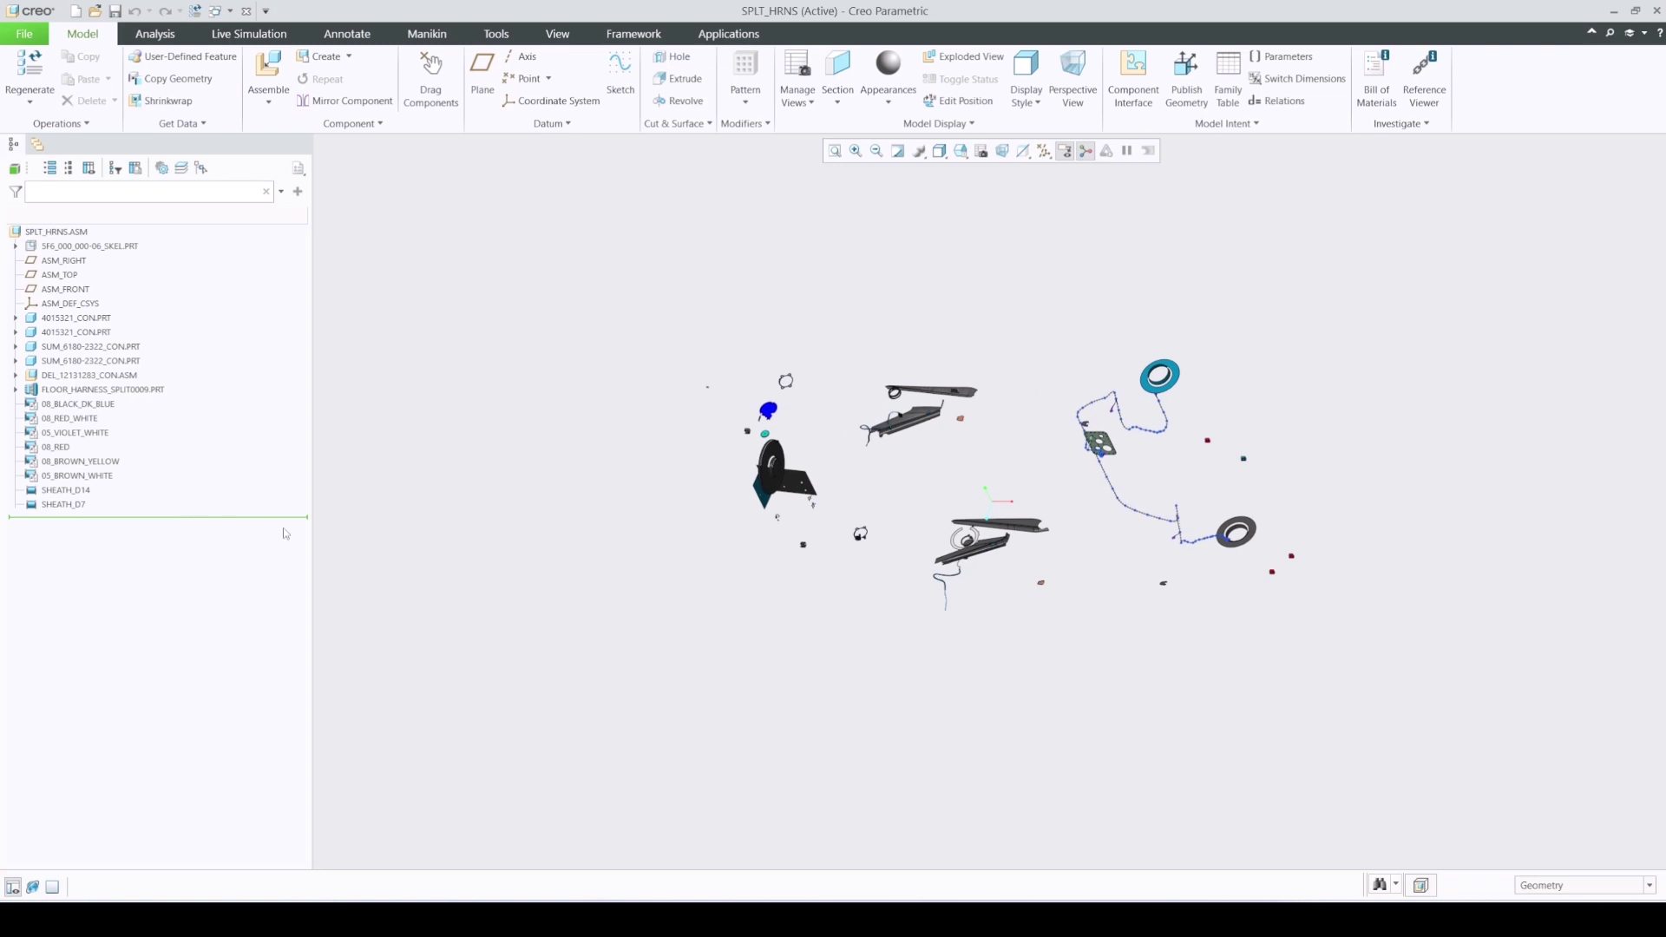
- Enter the Cabling environment in SPLT_HRNS and review the cables and bundles of FLOOR_HARNESS_SPLIT0009
{"action": "left_click", "coordinate": [729, 33]}
{"action": "left_click", "coordinate": [247, 73]}
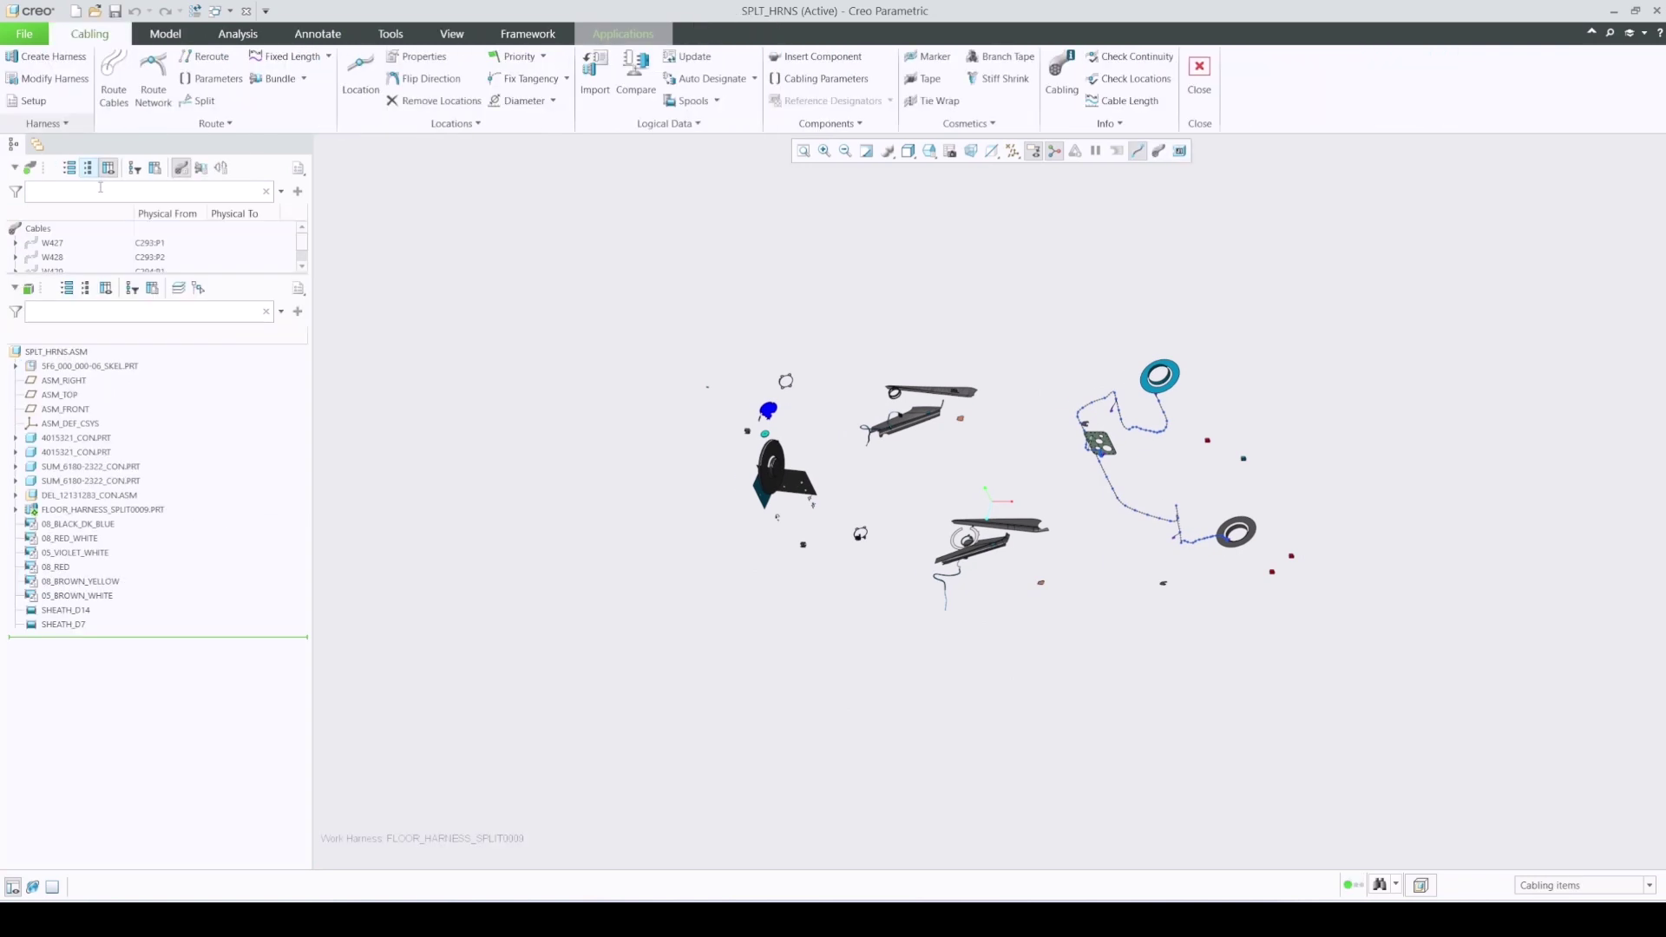
{"action": "left_click_drag", "start_coordinate": [60, 274], "coordinate": [79, 503]}
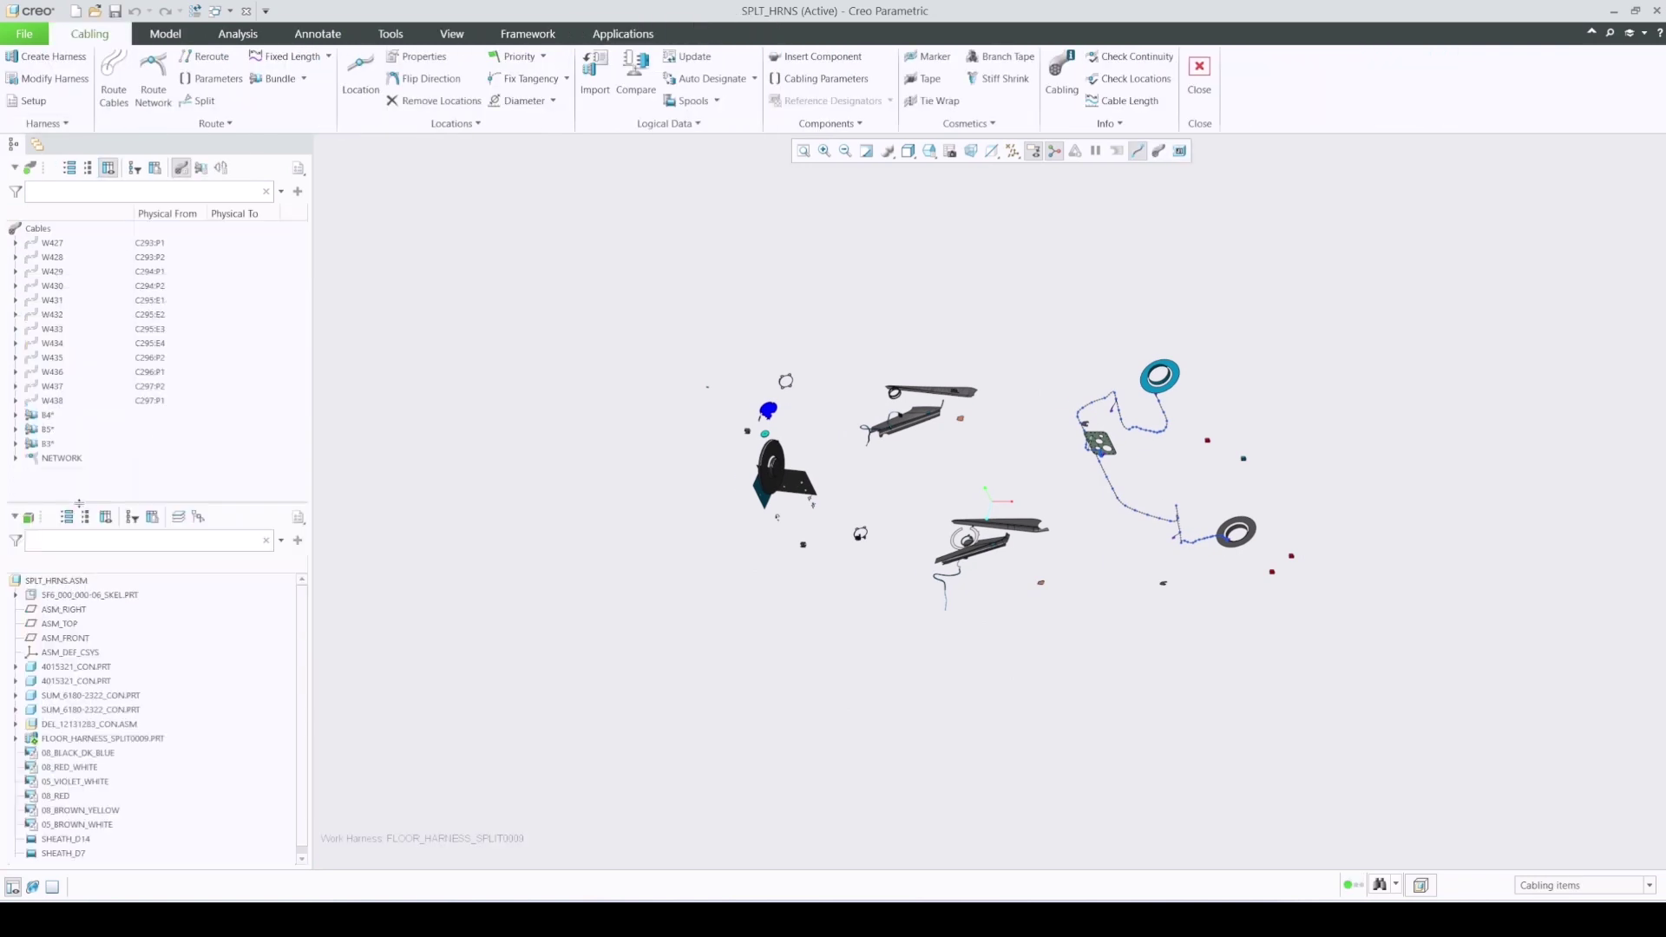
{"action": "left_click", "coordinate": [103, 738]}
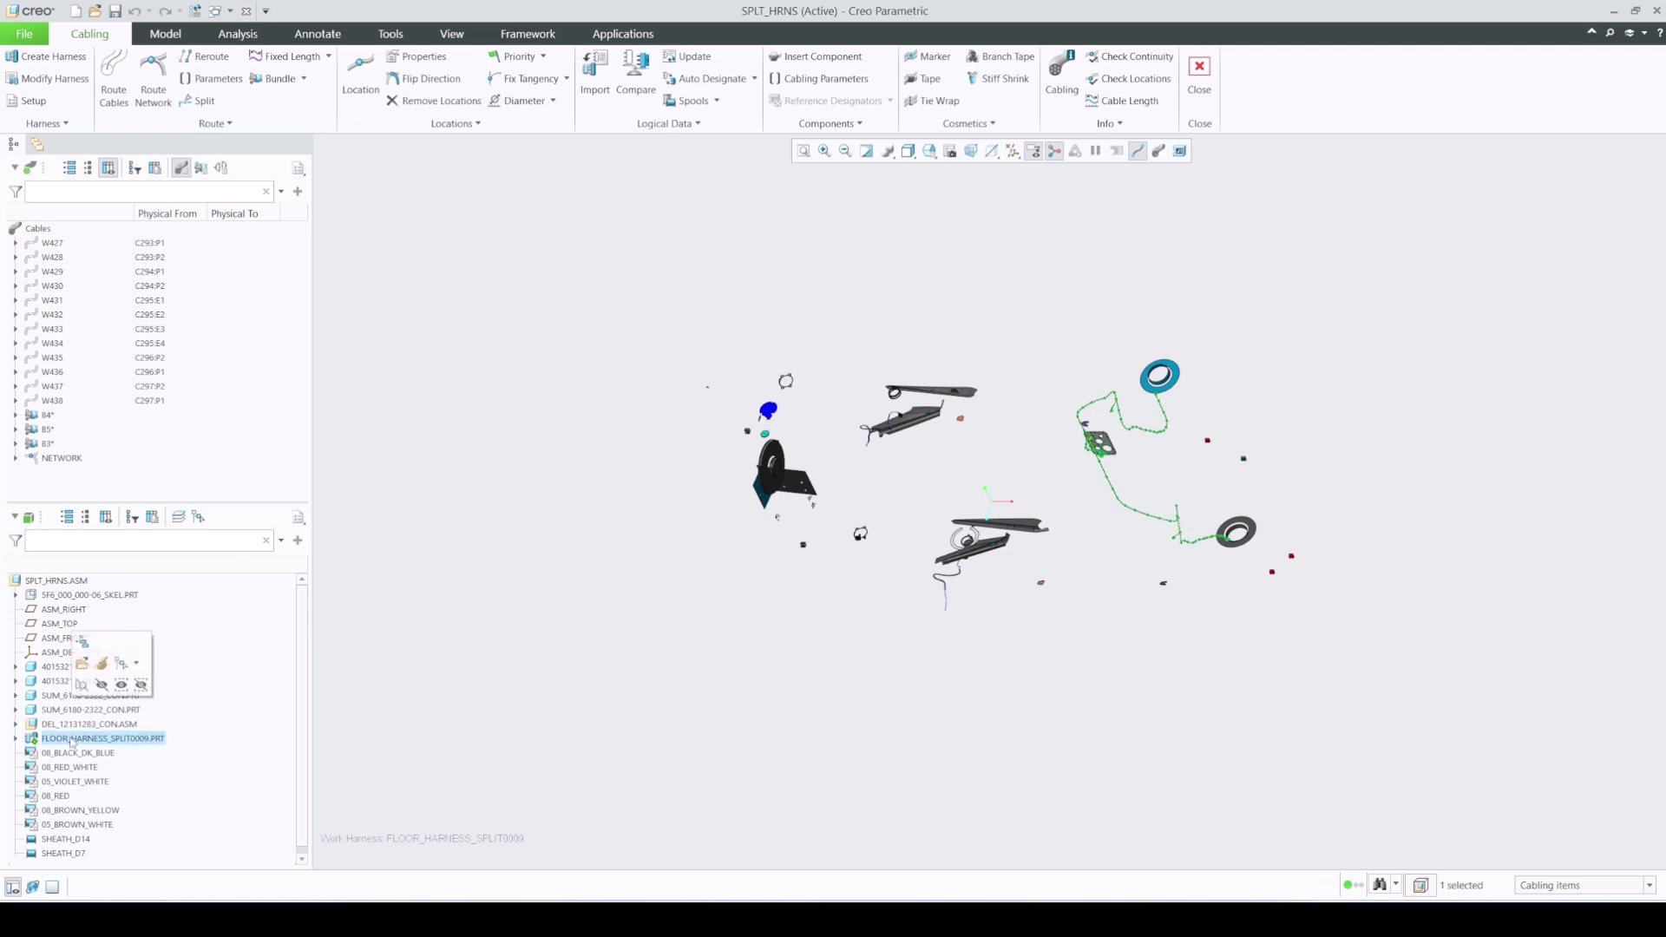
- Display the split harness cables with correct thickness, inspect the routed branch, and leave the Cabling environment
{"action": "scroll", "coordinate": [1221, 472], "scroll_direction": "up", "scroll_amount": 2}
{"action": "scroll", "coordinate": [1221, 471], "scroll_direction": "up", "scroll_amount": 2}
{"action": "left_click", "coordinate": [1158, 151]}
{"action": "middle_click_drag", "start_coordinate": [1163, 173], "coordinate": [1108, 290]}
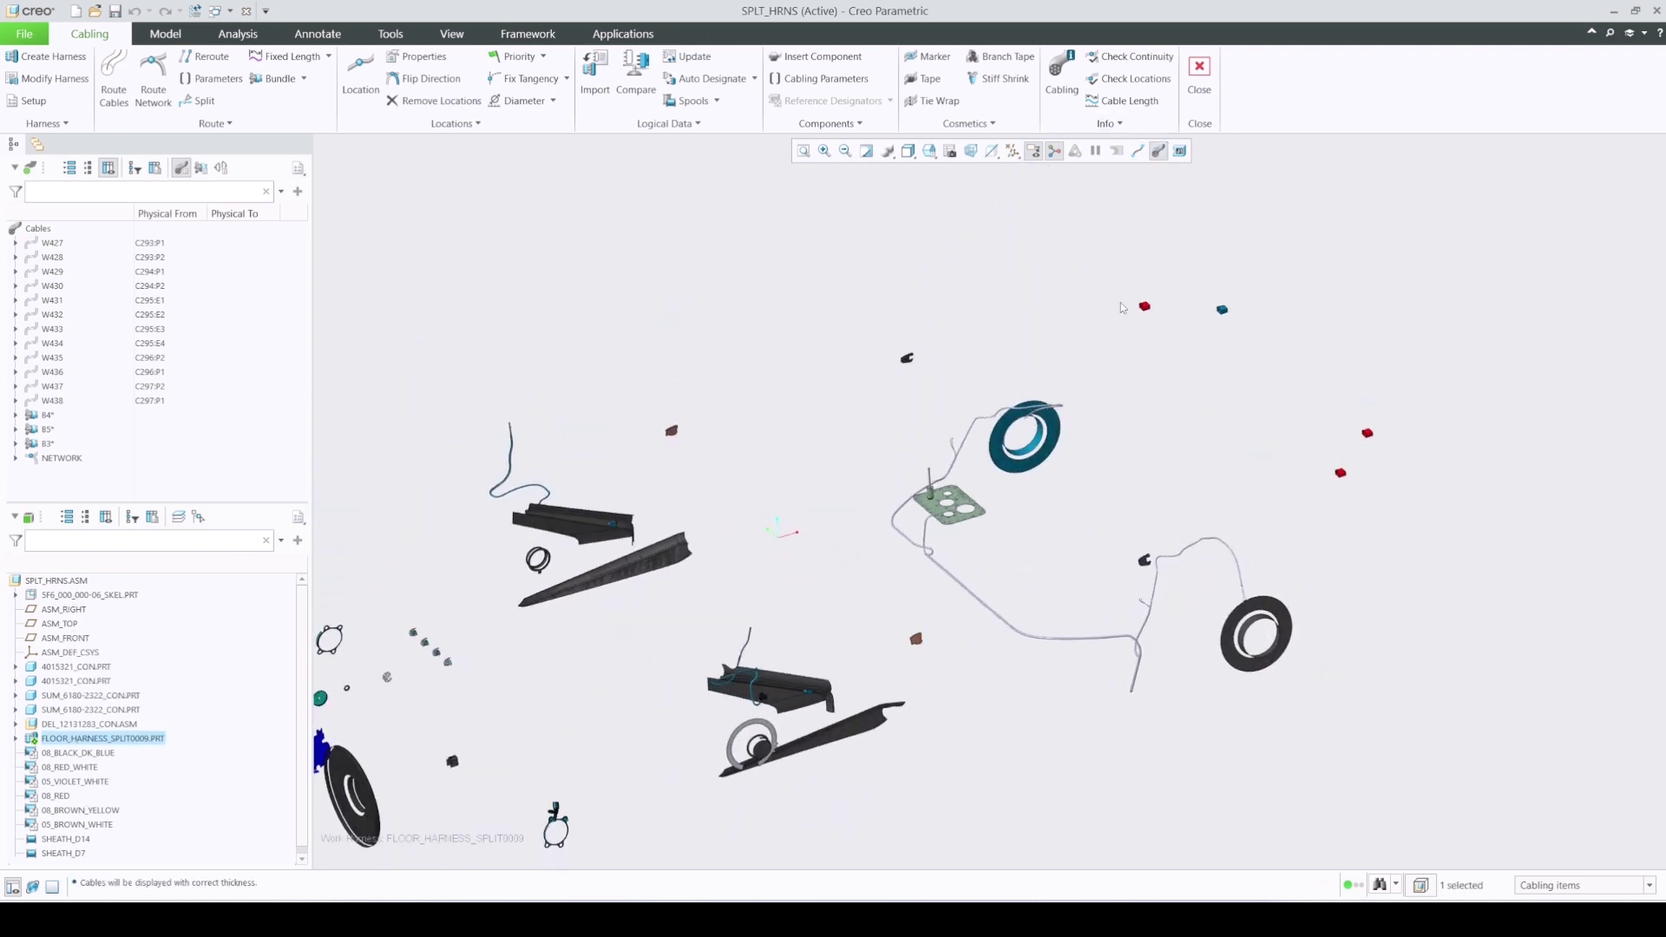
{"action": "left_click", "coordinate": [1200, 76]}
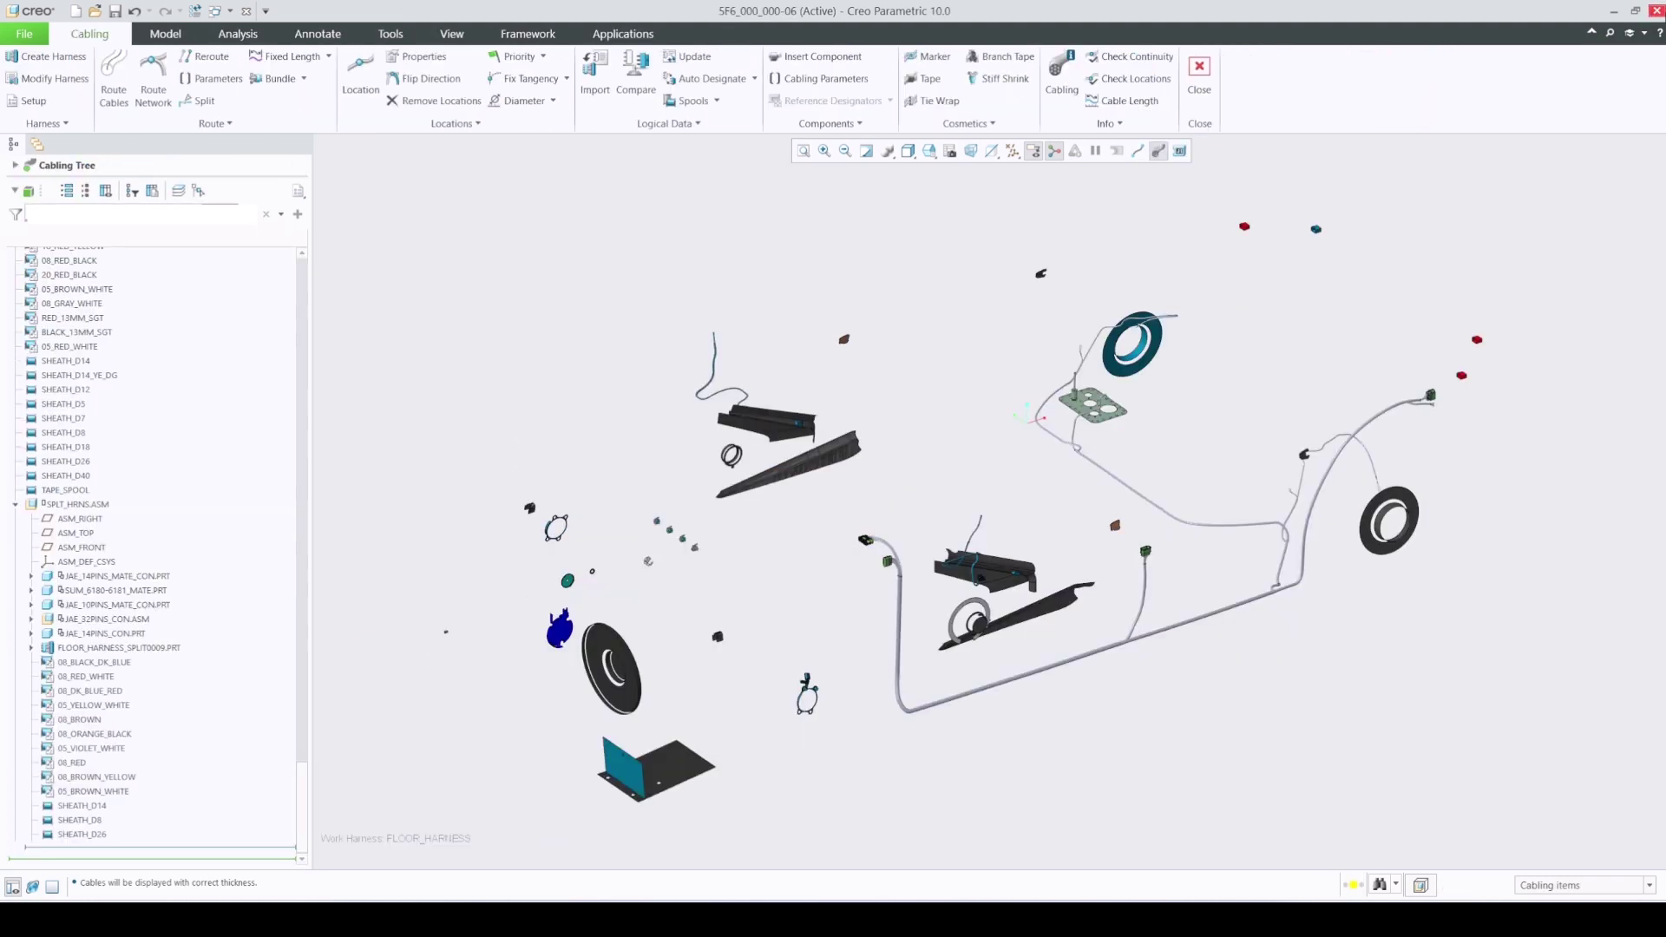
- Merge FLOOR_HARNESS_SPLIT0009 into FLOOR_HARNESS in the car assembly, with the options to move spools and components
{"action": "left_click", "coordinate": [49, 124]}
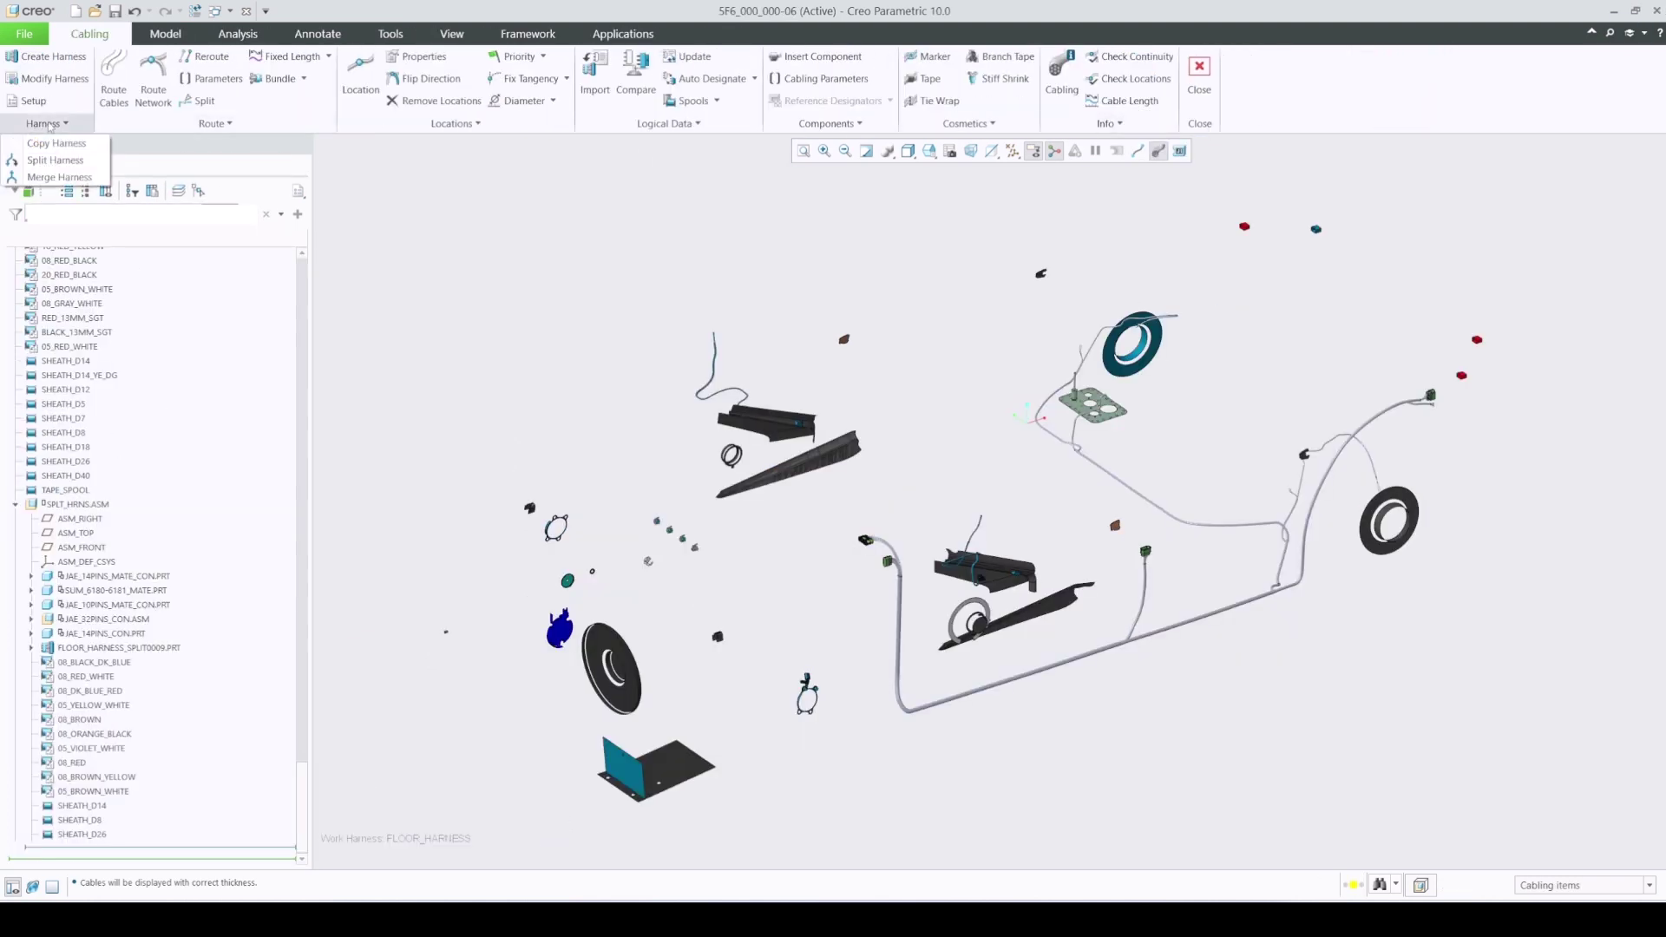
{"action": "left_click", "coordinate": [59, 177]}
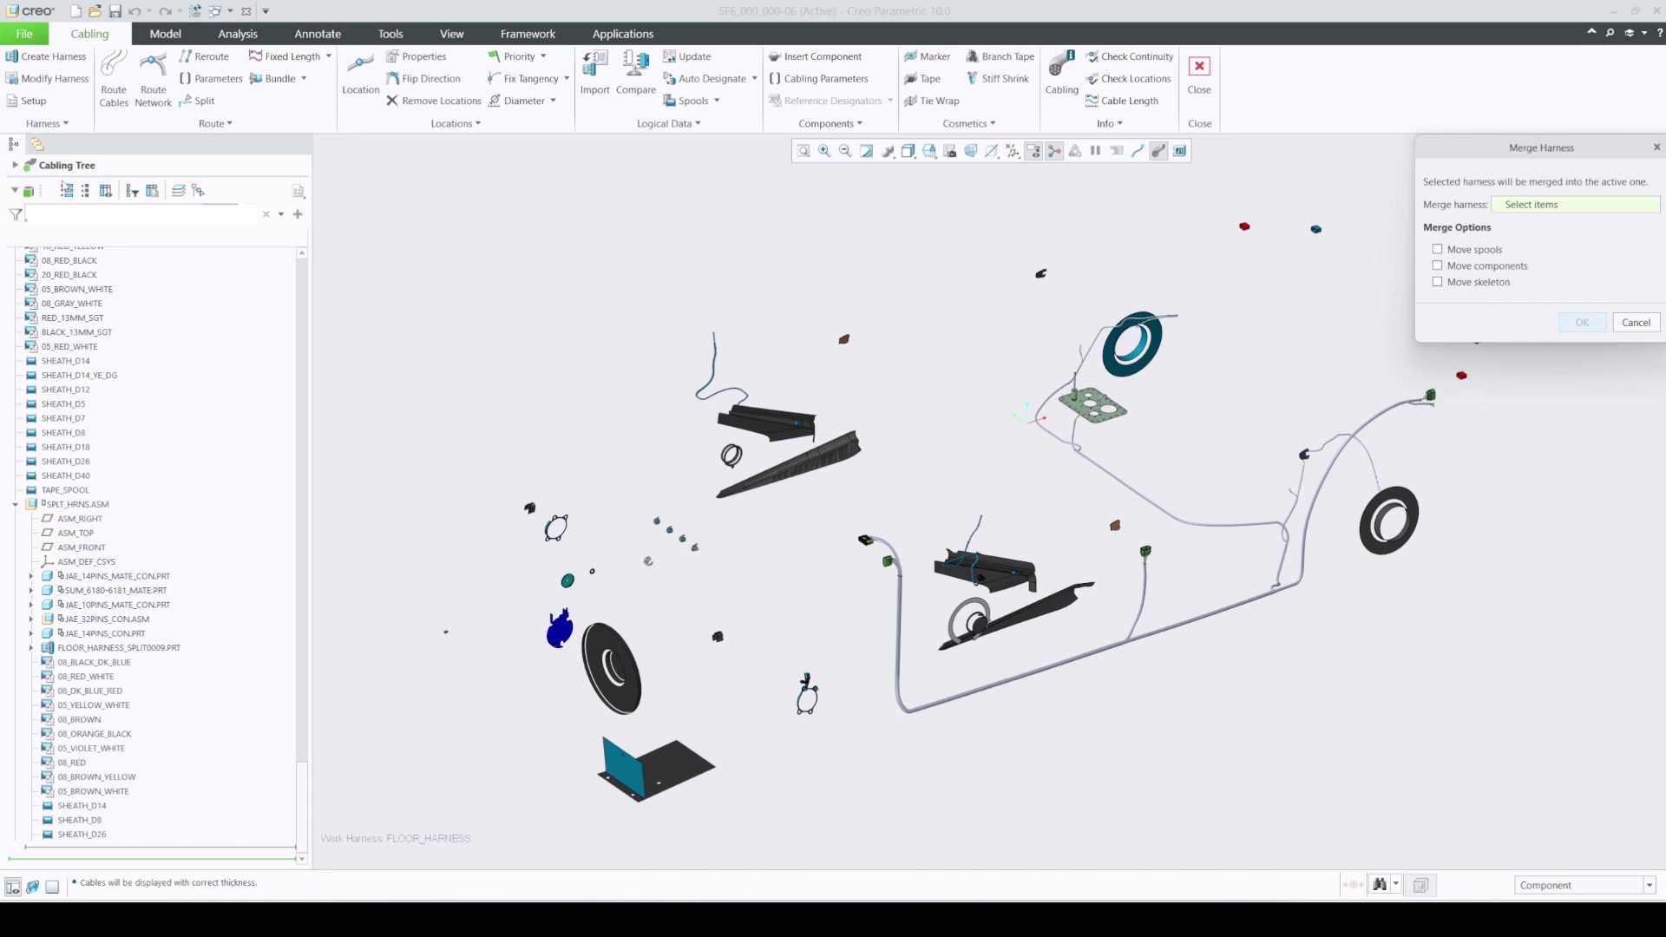
{"action": "left_click", "coordinate": [1227, 610]}
{"action": "left_click", "coordinate": [1490, 253]}
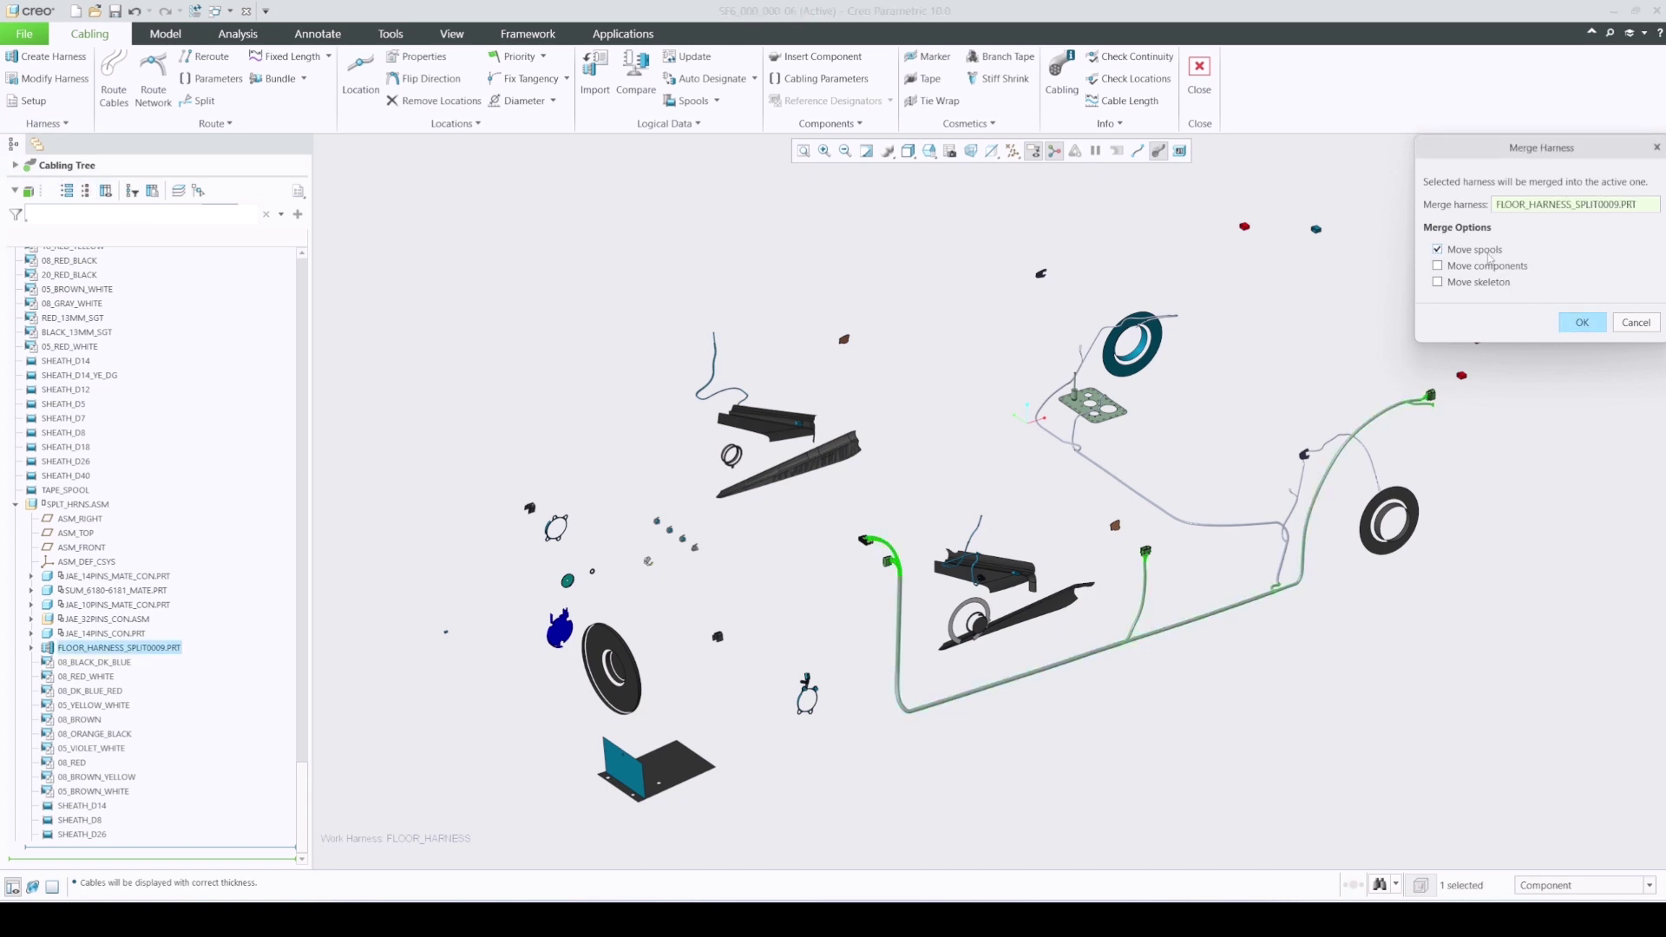
{"action": "left_click", "coordinate": [1486, 266]}
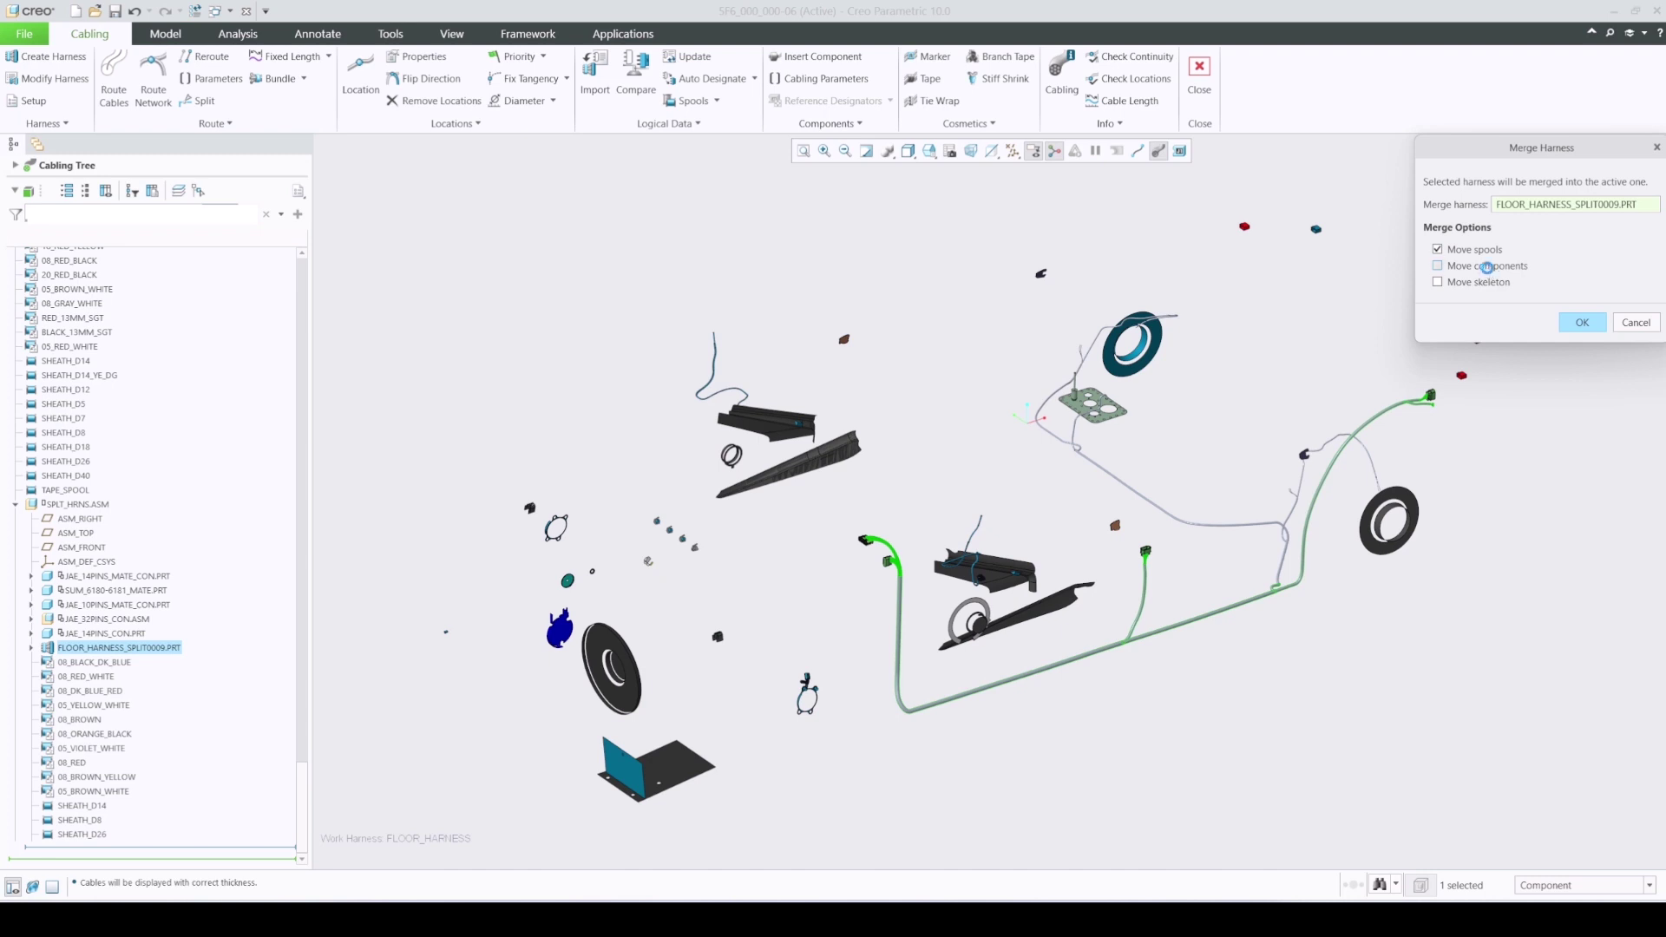
{"action": "left_click", "coordinate": [1583, 321]}
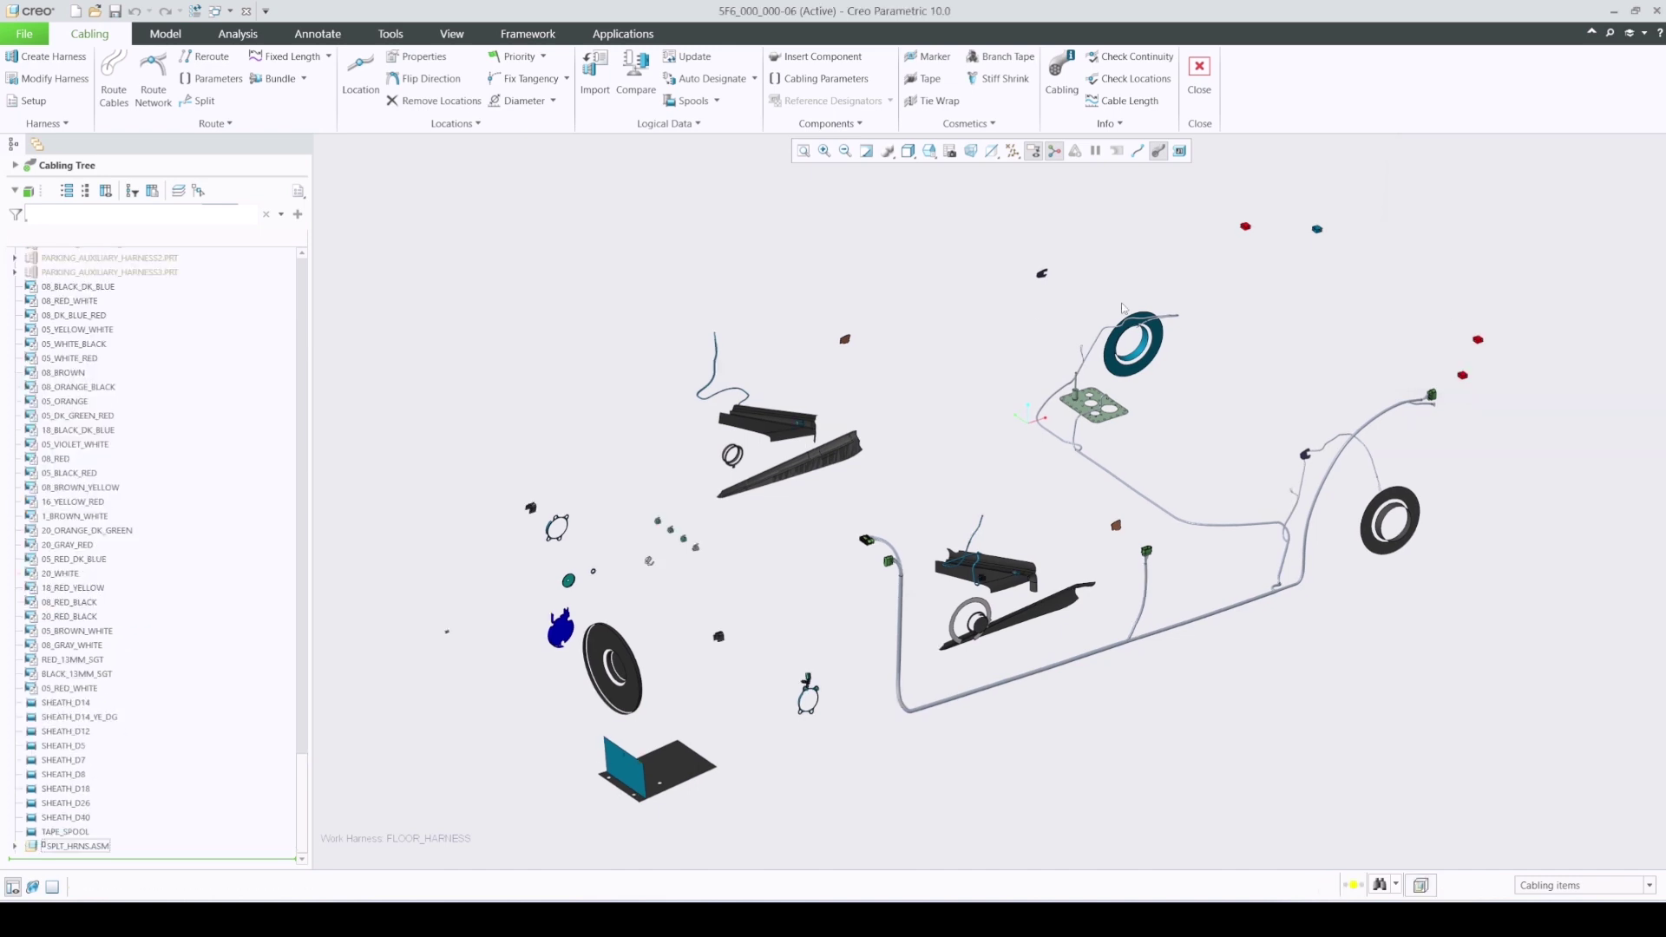
- Check the merged FLOOR_HARNESS in the model tree and as centerlines, and close the Cabling environment
{"action": "scroll", "coordinate": [208, 559], "scroll_direction": "up", "scroll_amount": 5}
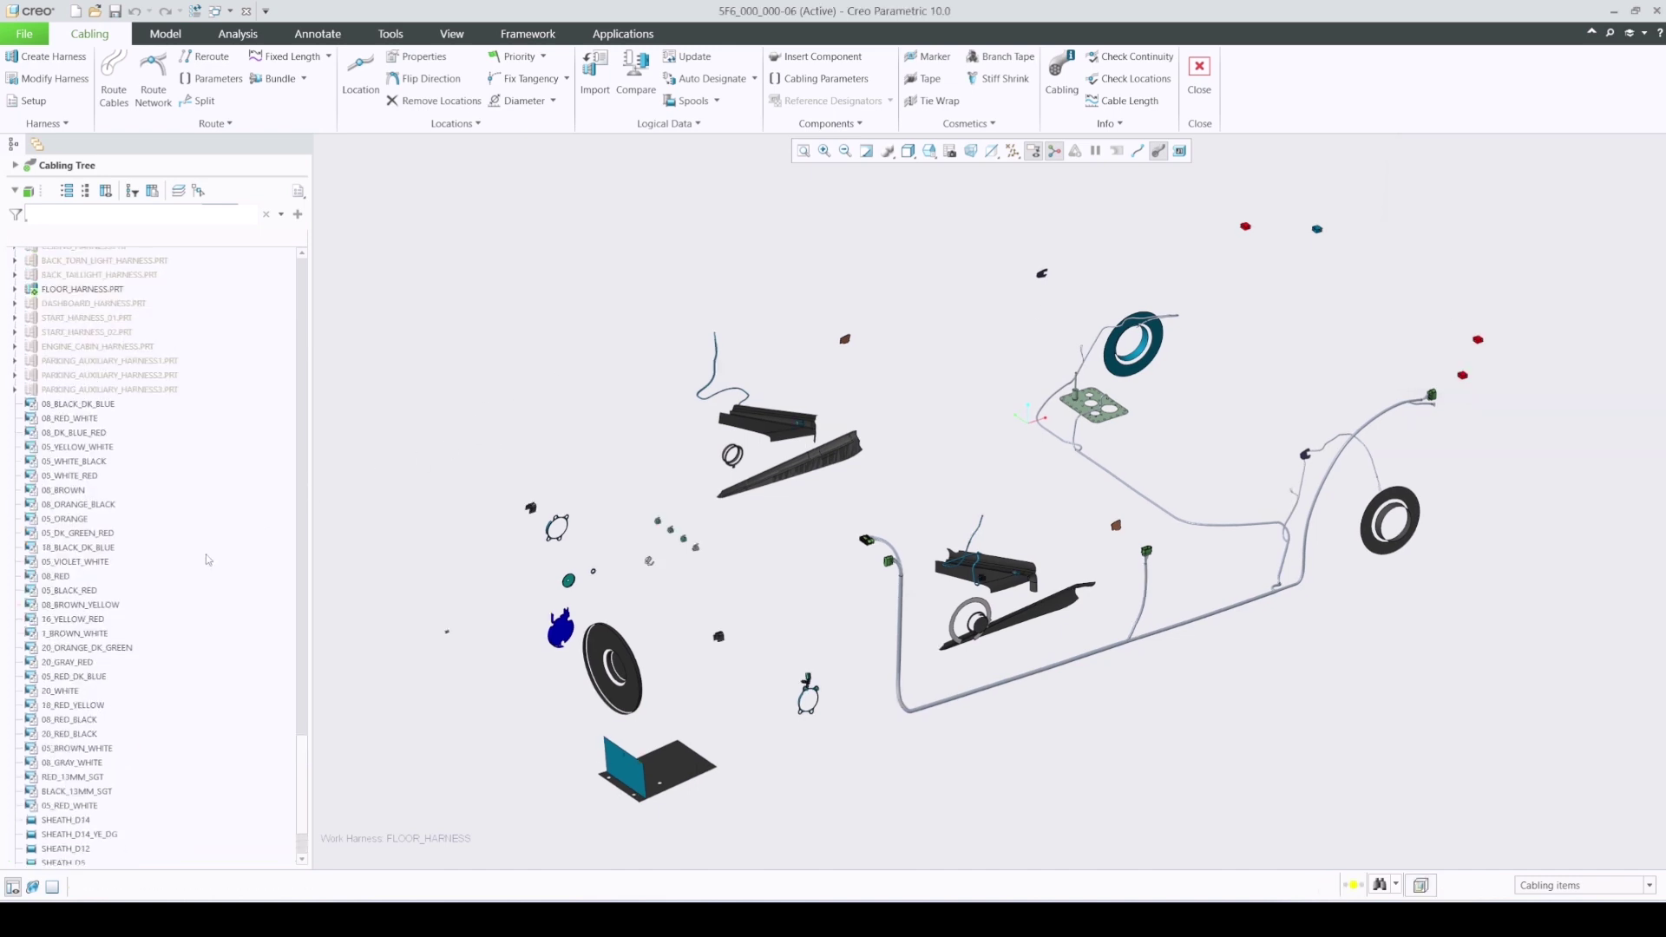
{"action": "left_click", "coordinate": [82, 368]}
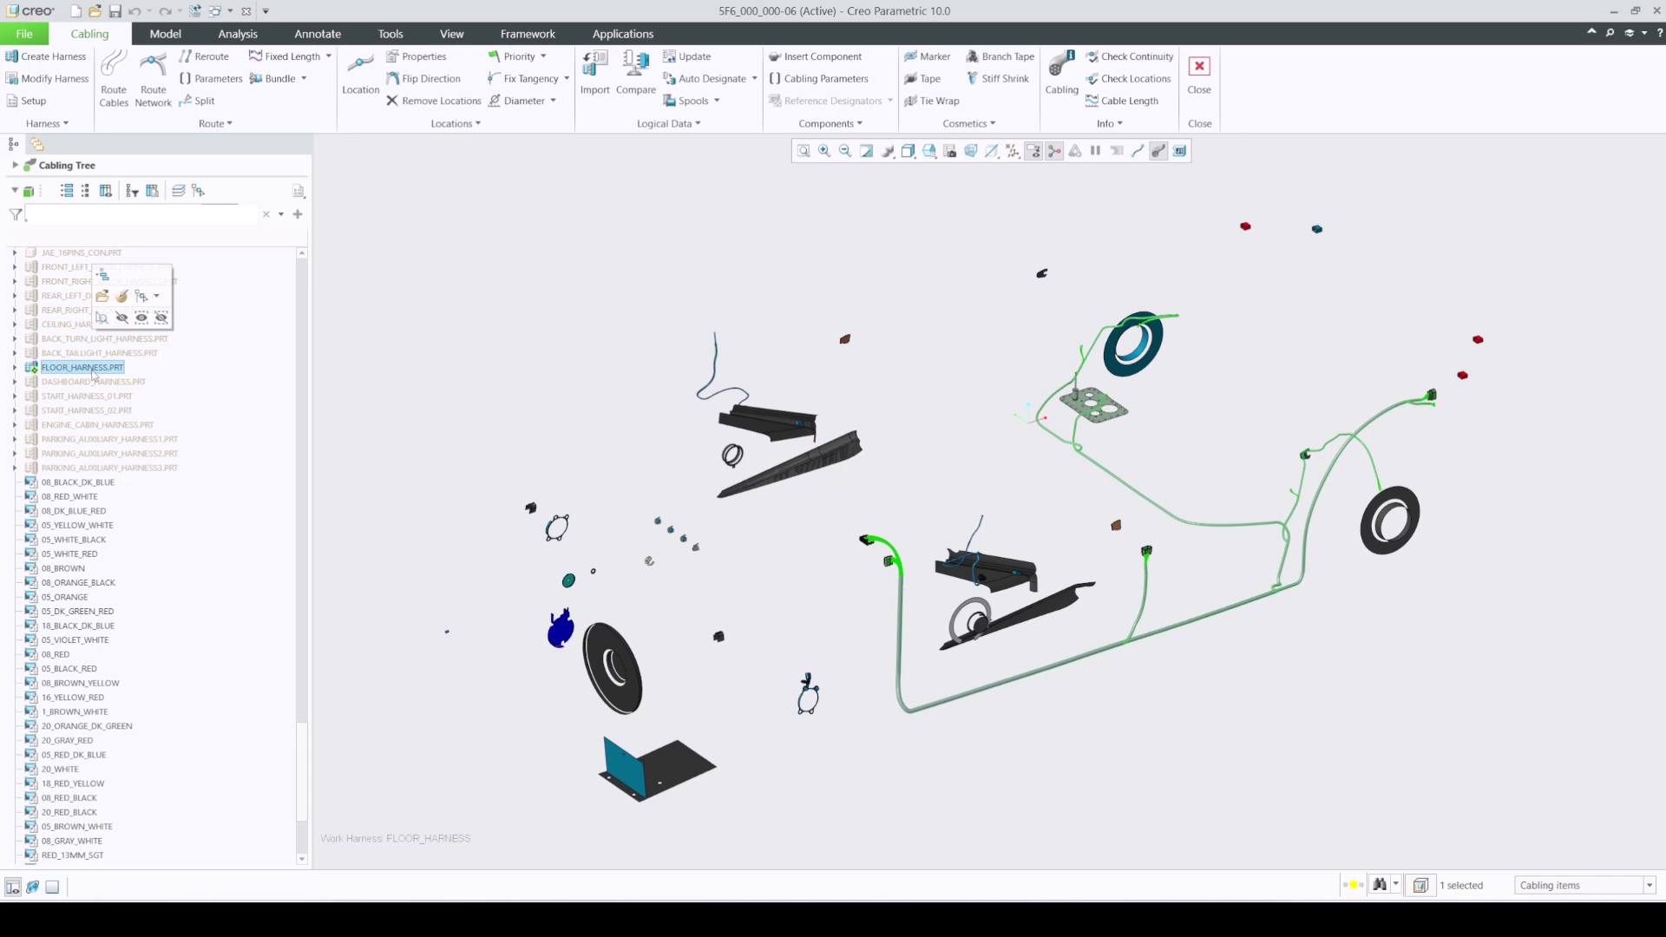
{"action": "left_click", "coordinate": [1138, 151]}
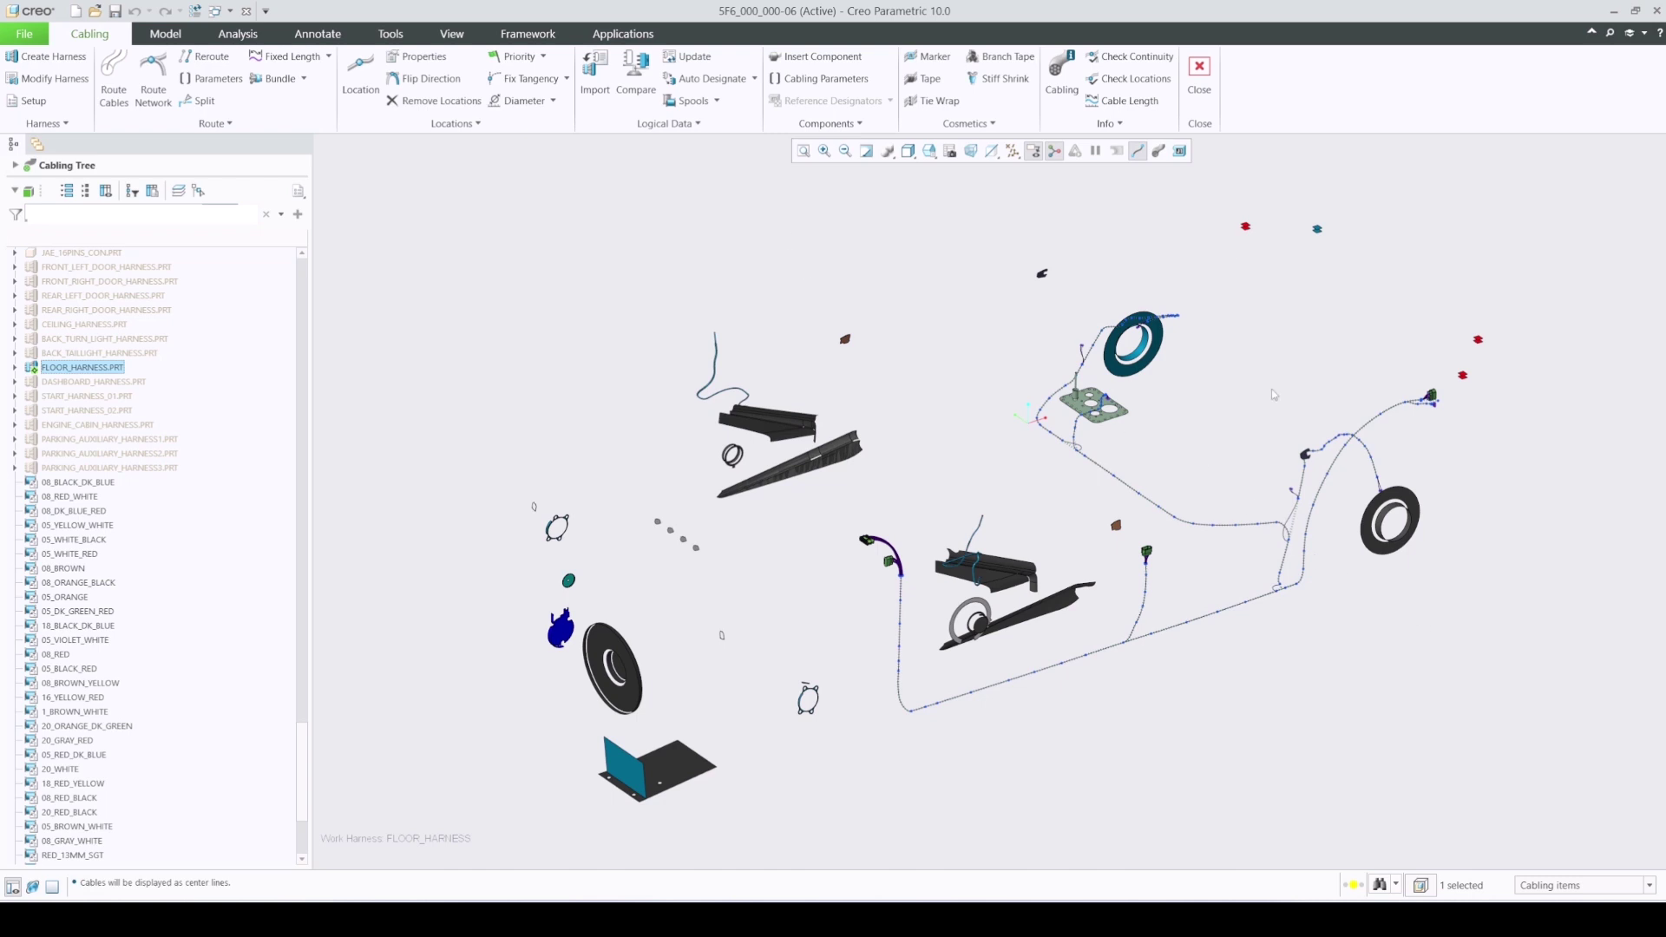
{"action": "left_click", "coordinate": [1199, 82]}
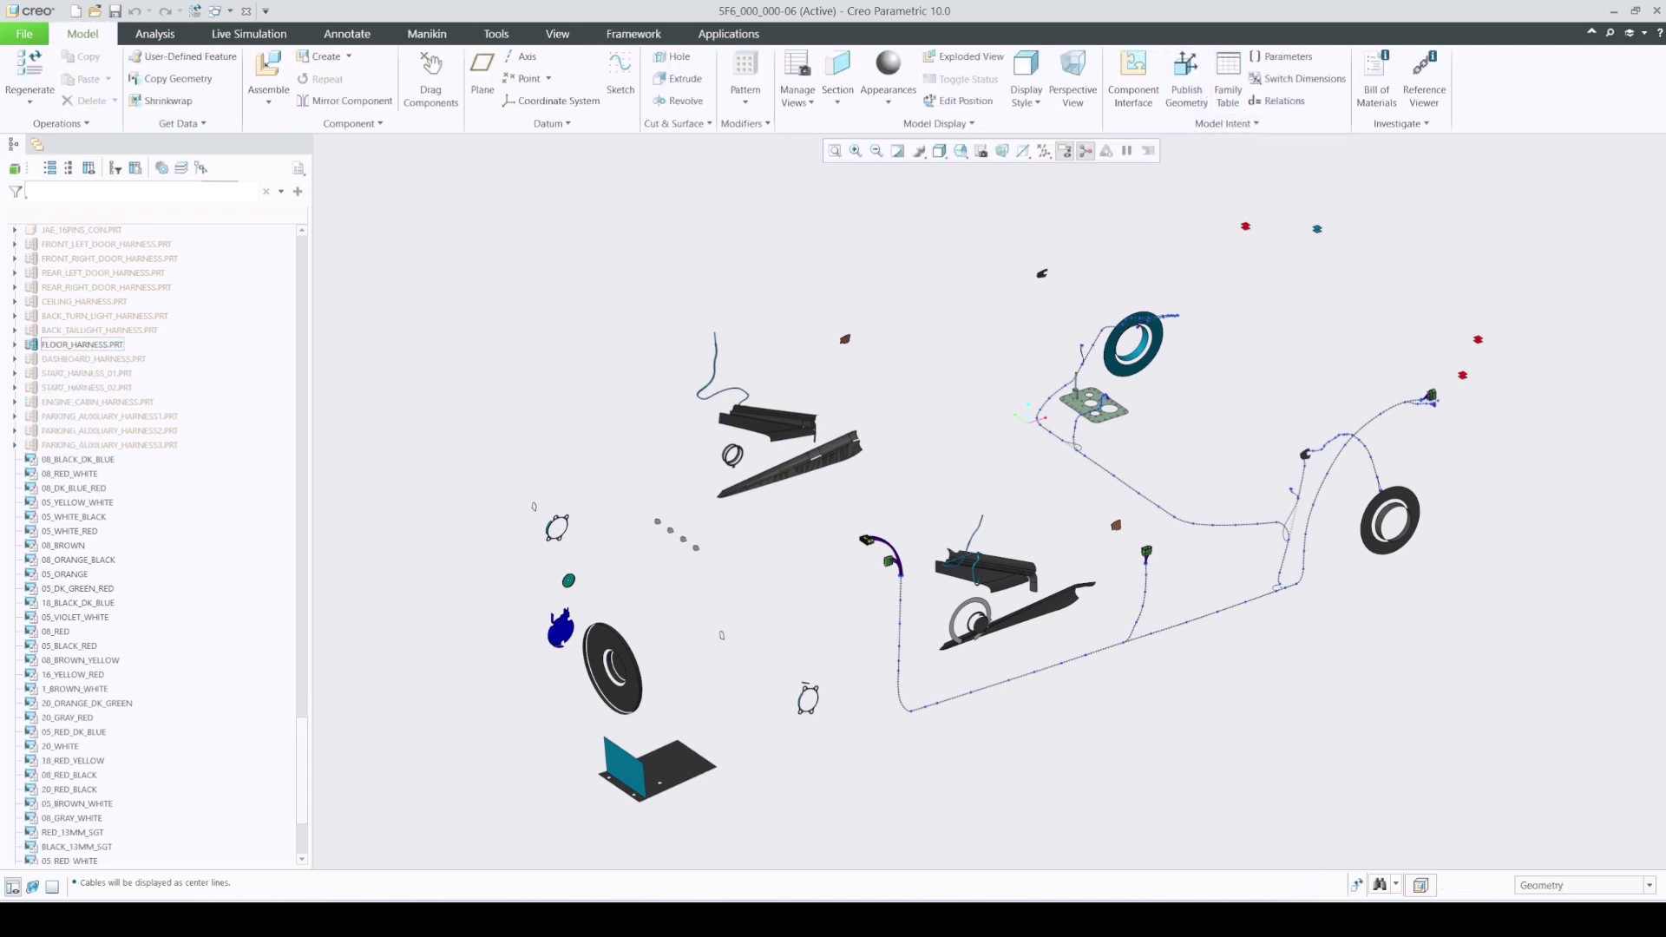
- Show all harness parts from FRONT_LEFT_DOOR_HARNESS through PARKING_AUXILIARY_HARNESS3 in the car assembly
{"action": "middle_click_drag", "start_coordinate": [999, 521], "coordinate": [1036, 537], "text": "shift"}
{"action": "scroll", "coordinate": [1035, 538], "scroll_direction": "up", "scroll_amount": 3}
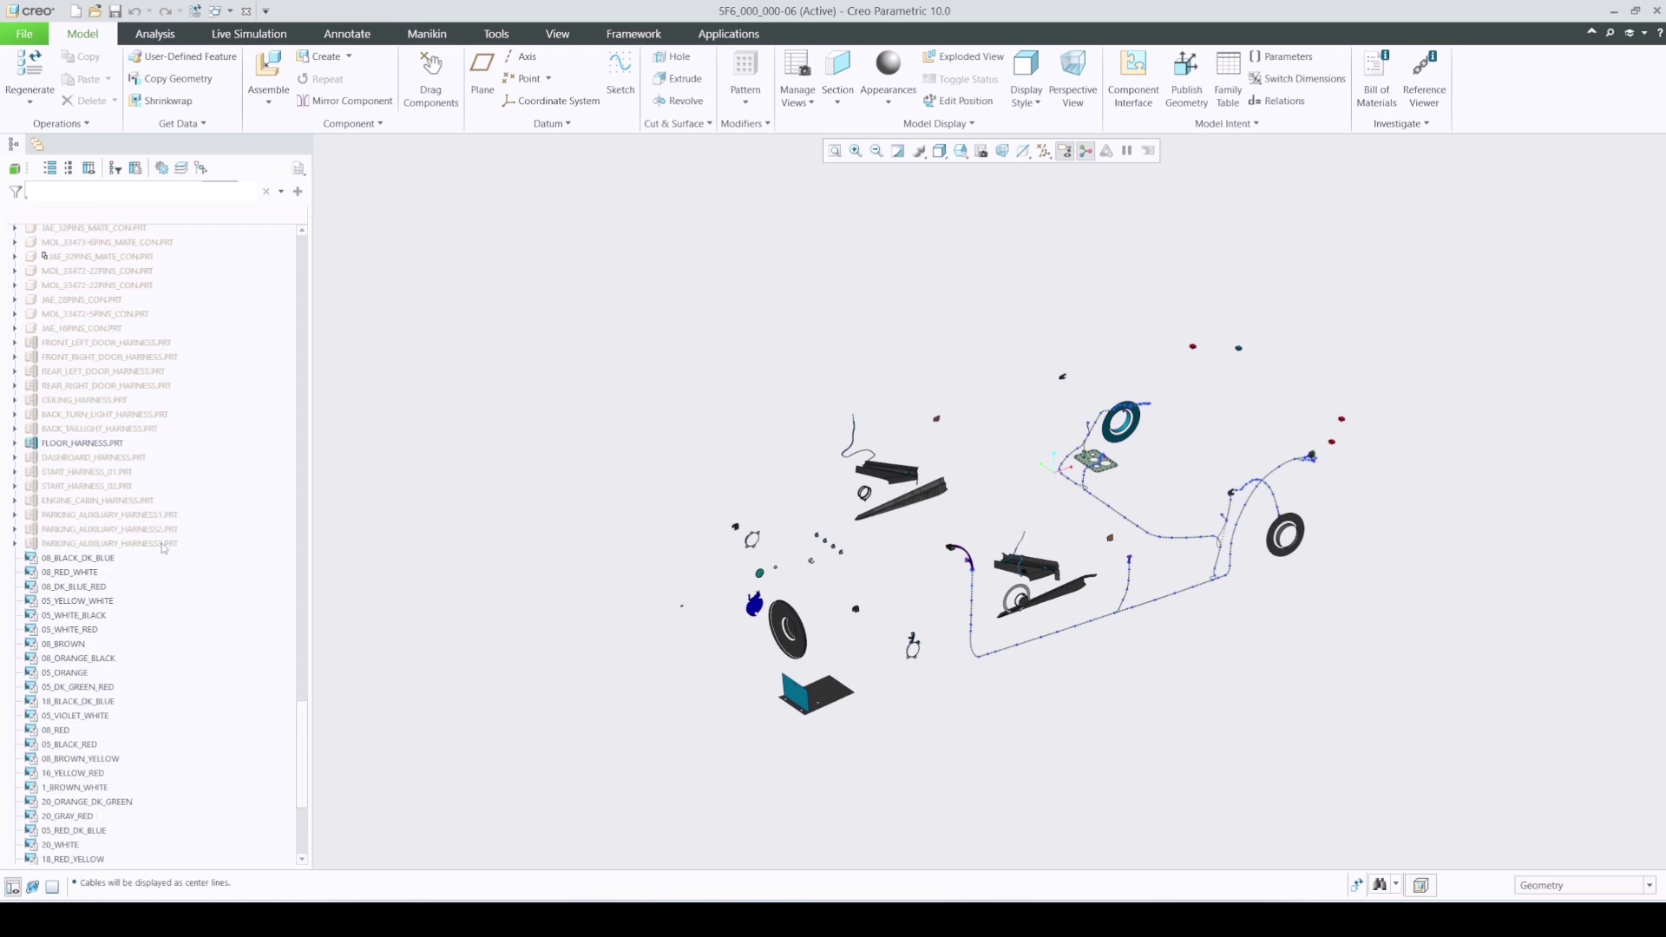
{"action": "left_click", "coordinate": [164, 545]}
{"action": "left_click", "coordinate": [81, 344], "text": "shift"}
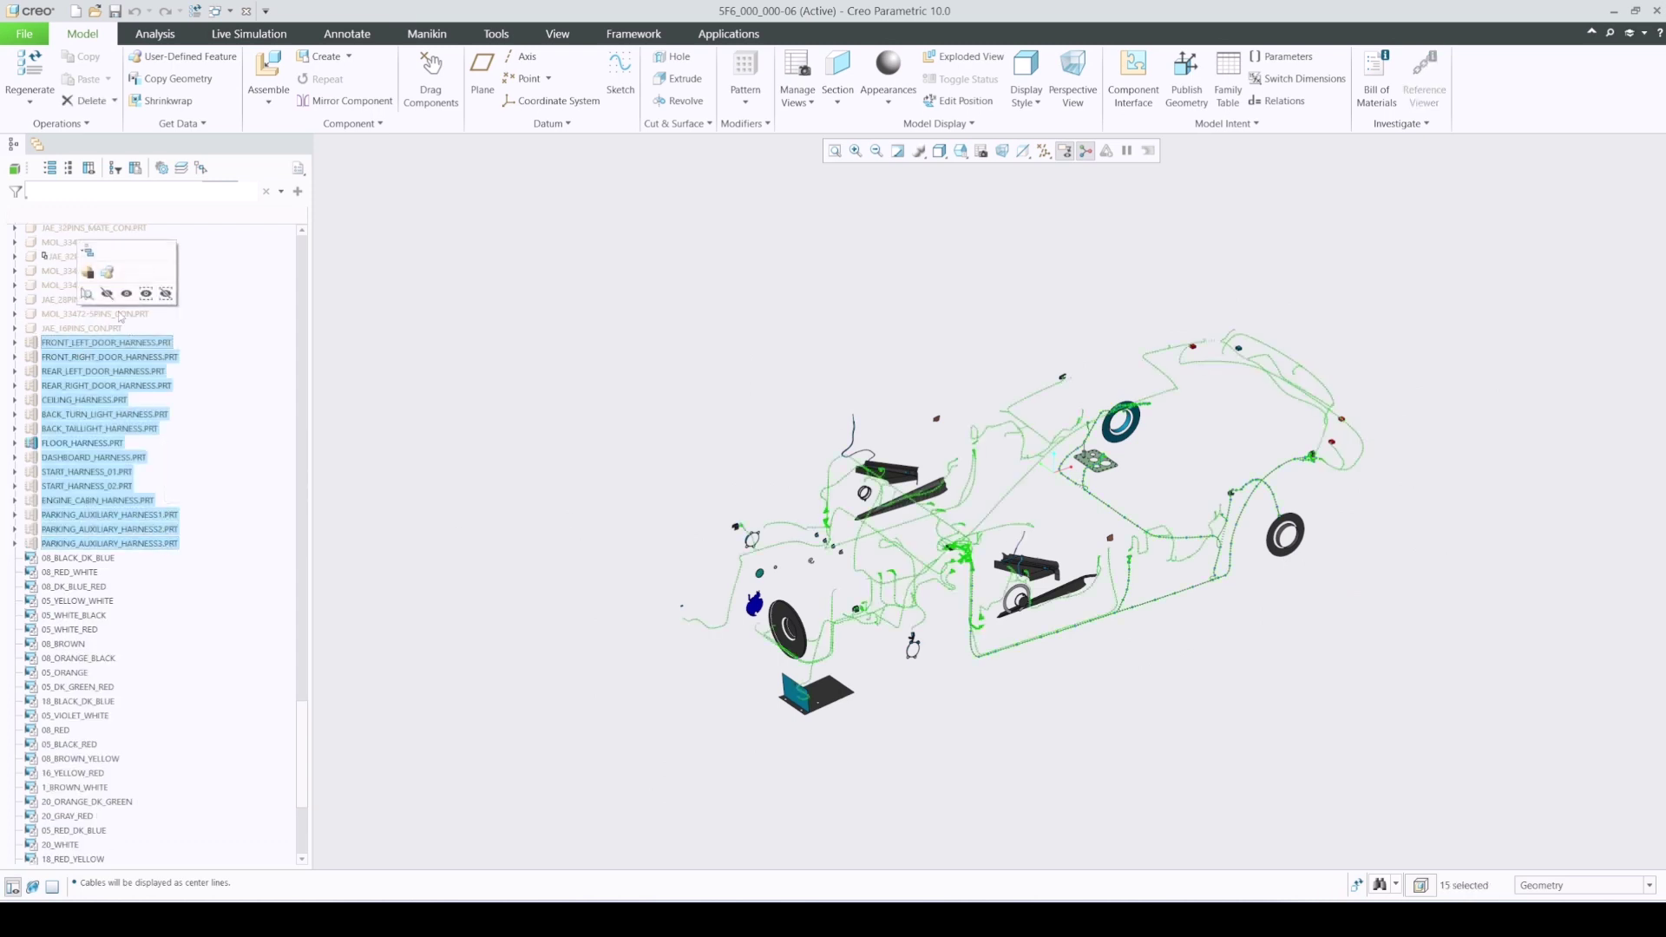
{"action": "left_click", "coordinate": [1023, 523]}
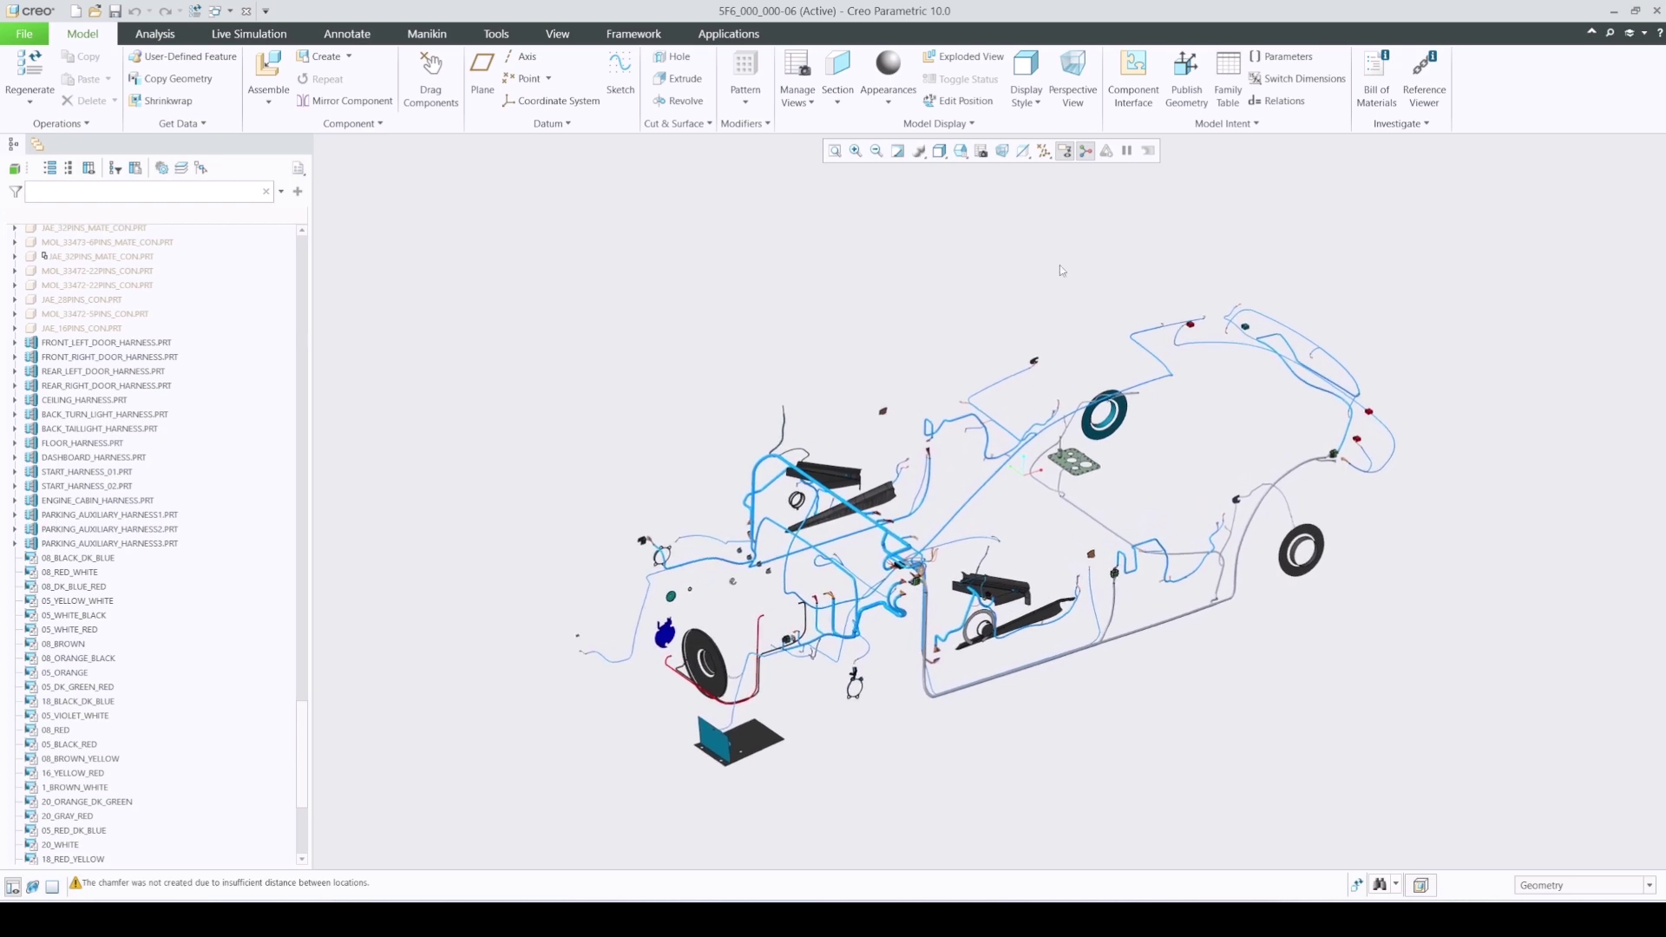